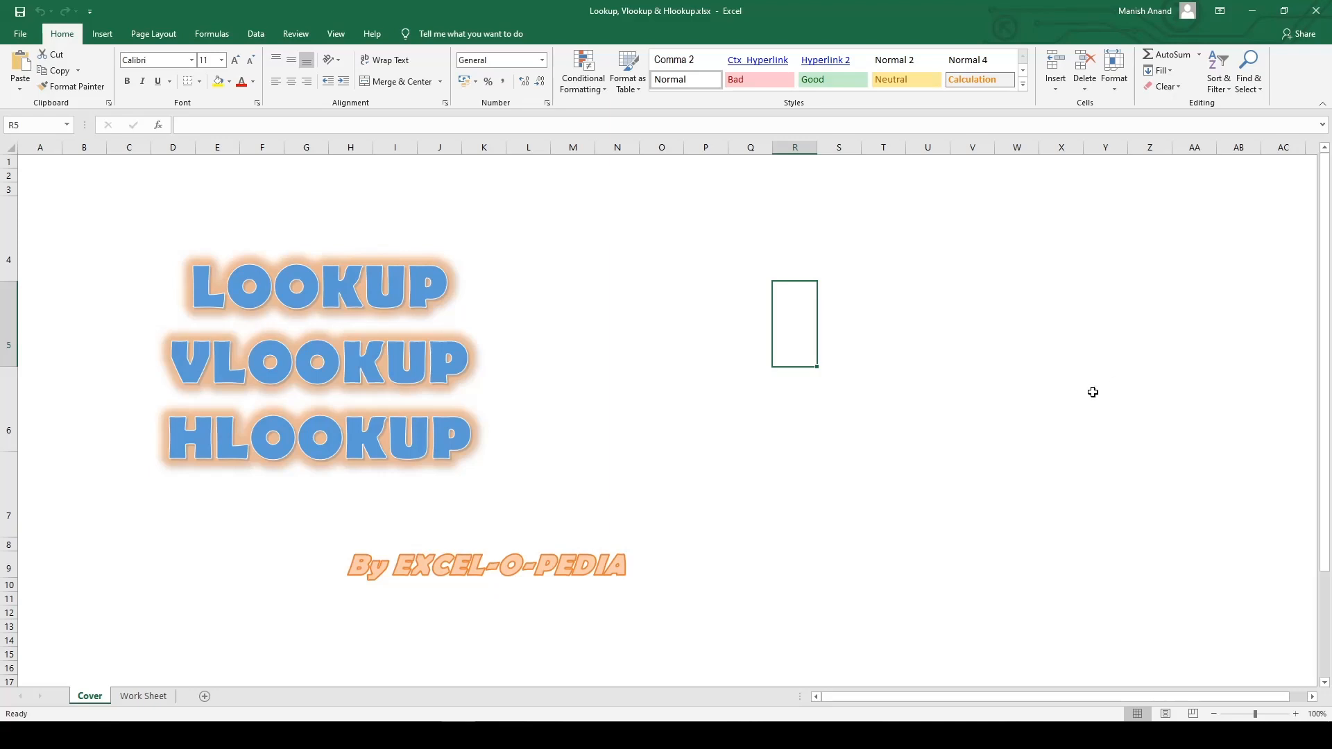
- Open the Work Sheet sheet and look over the order table and the lookup formula examples below it
click(141, 698)
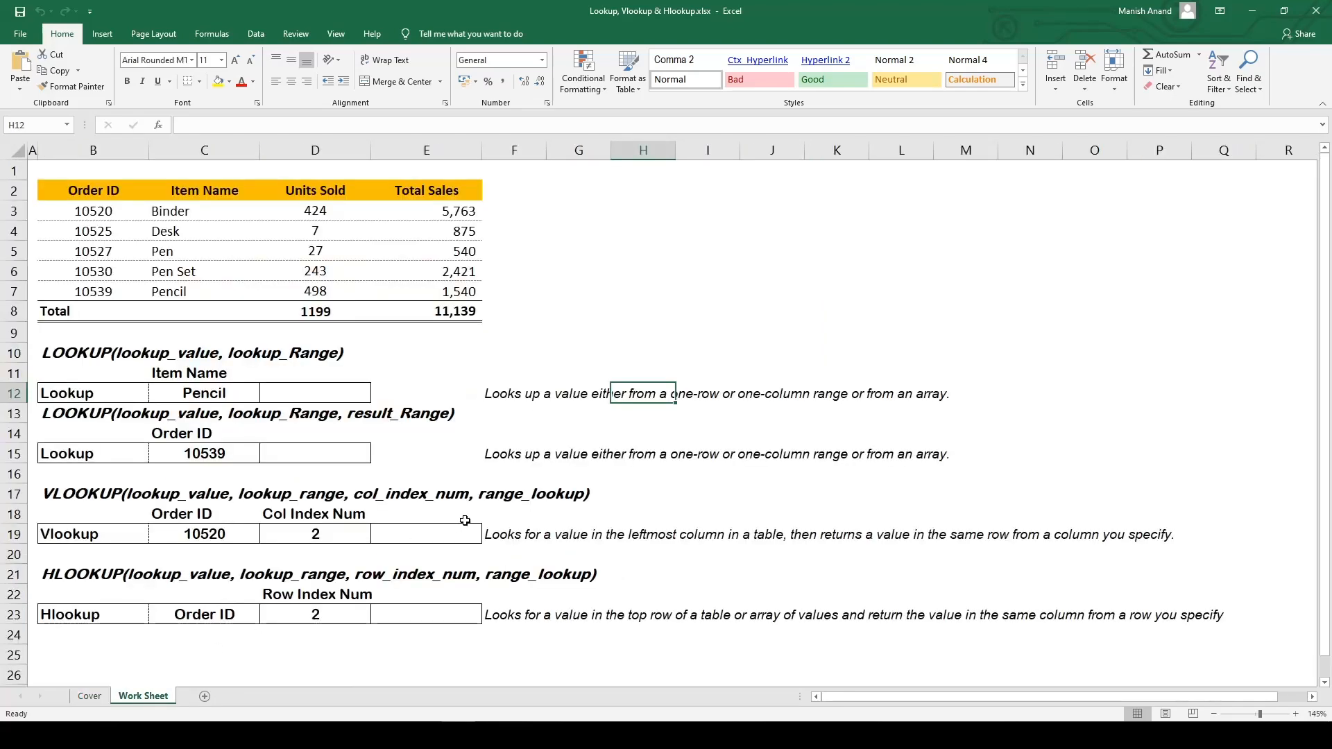
drag(73, 192, 416, 318)
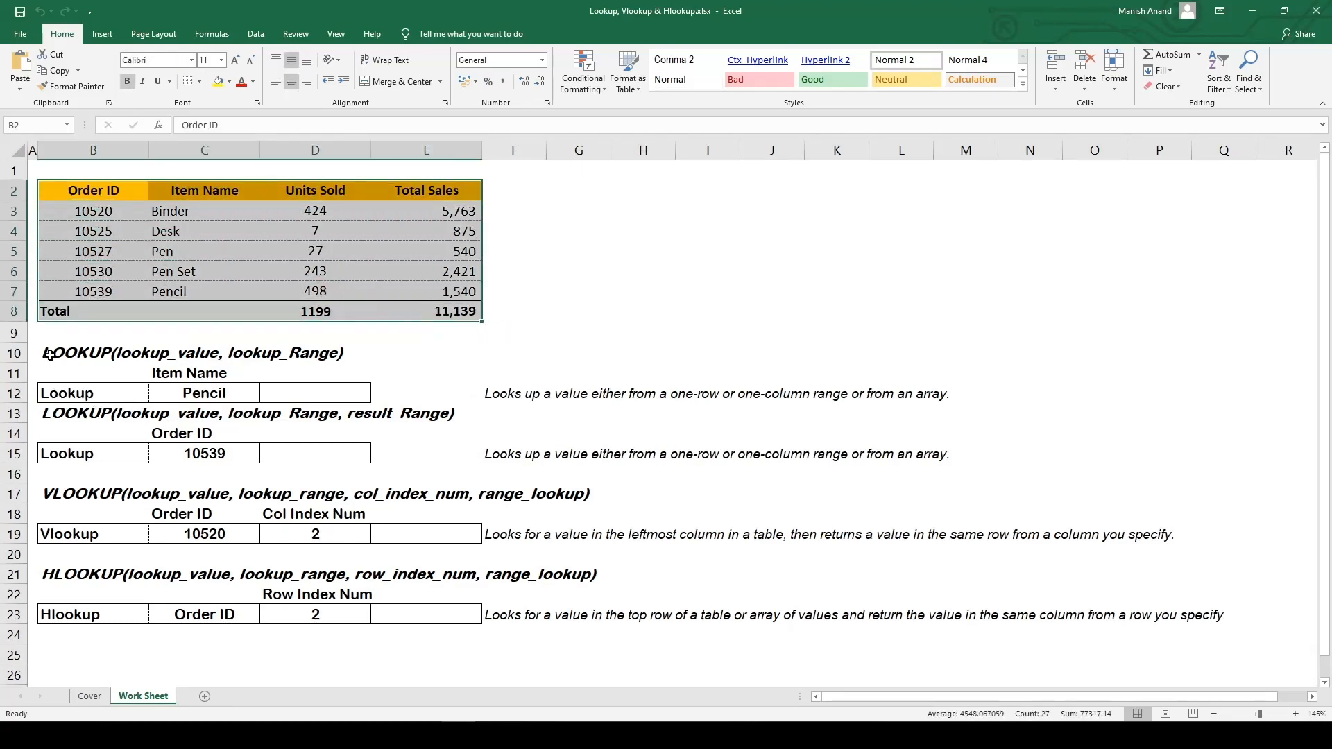
drag(50, 355, 425, 630)
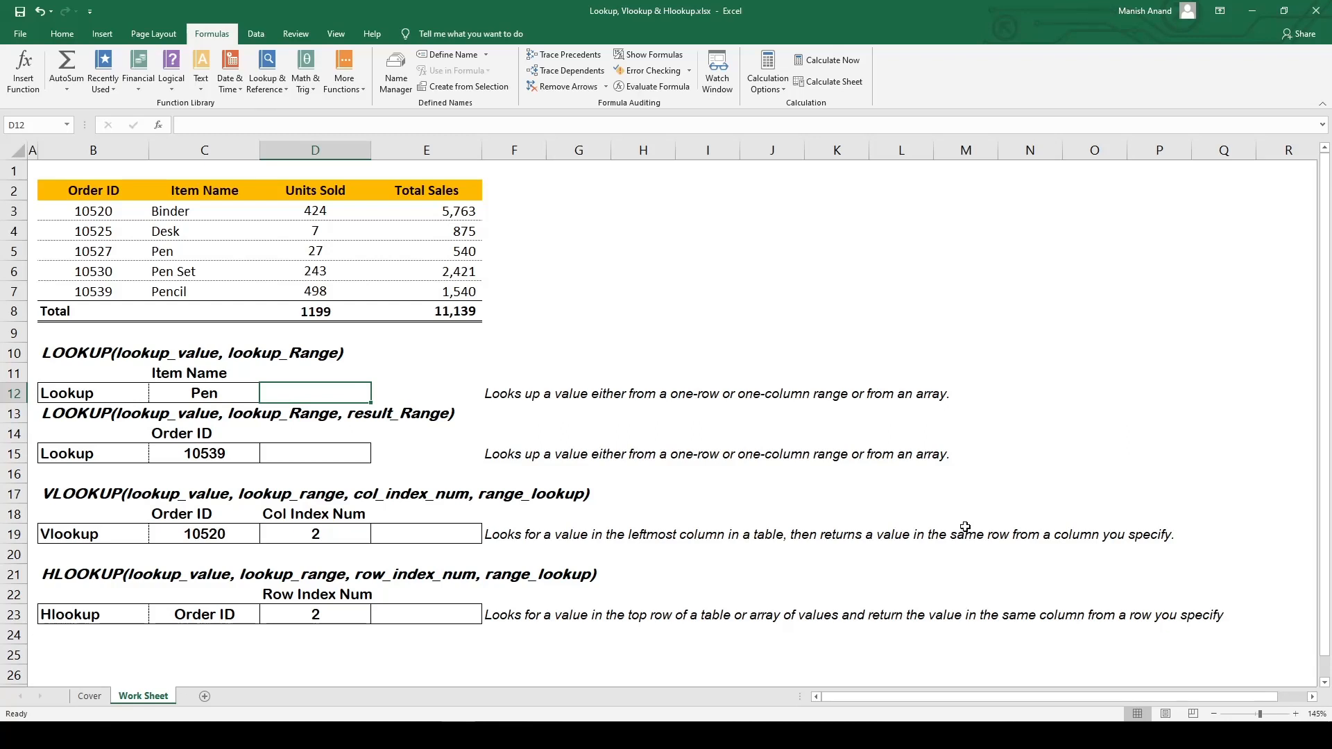
- Start a LOOKUP formula in D12 with the item name in C12 as the lookup value
text(=look)
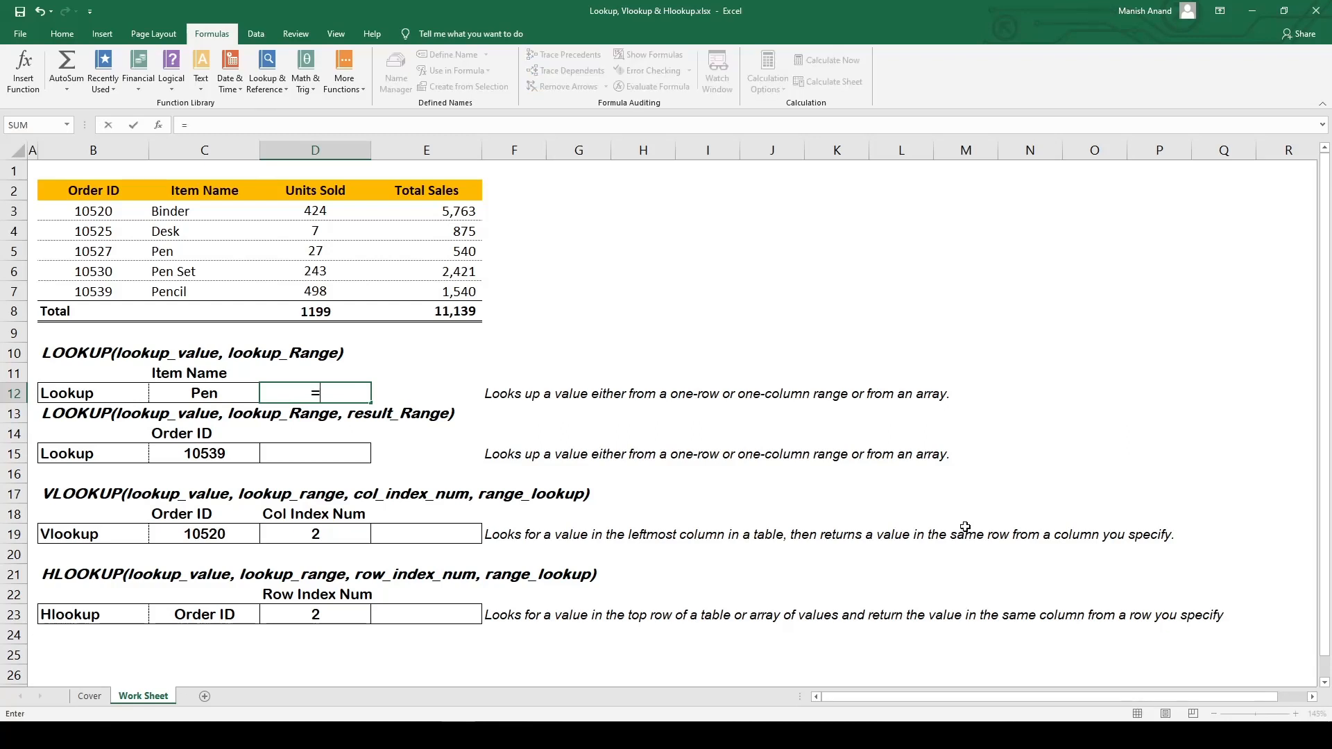
key(Tab)
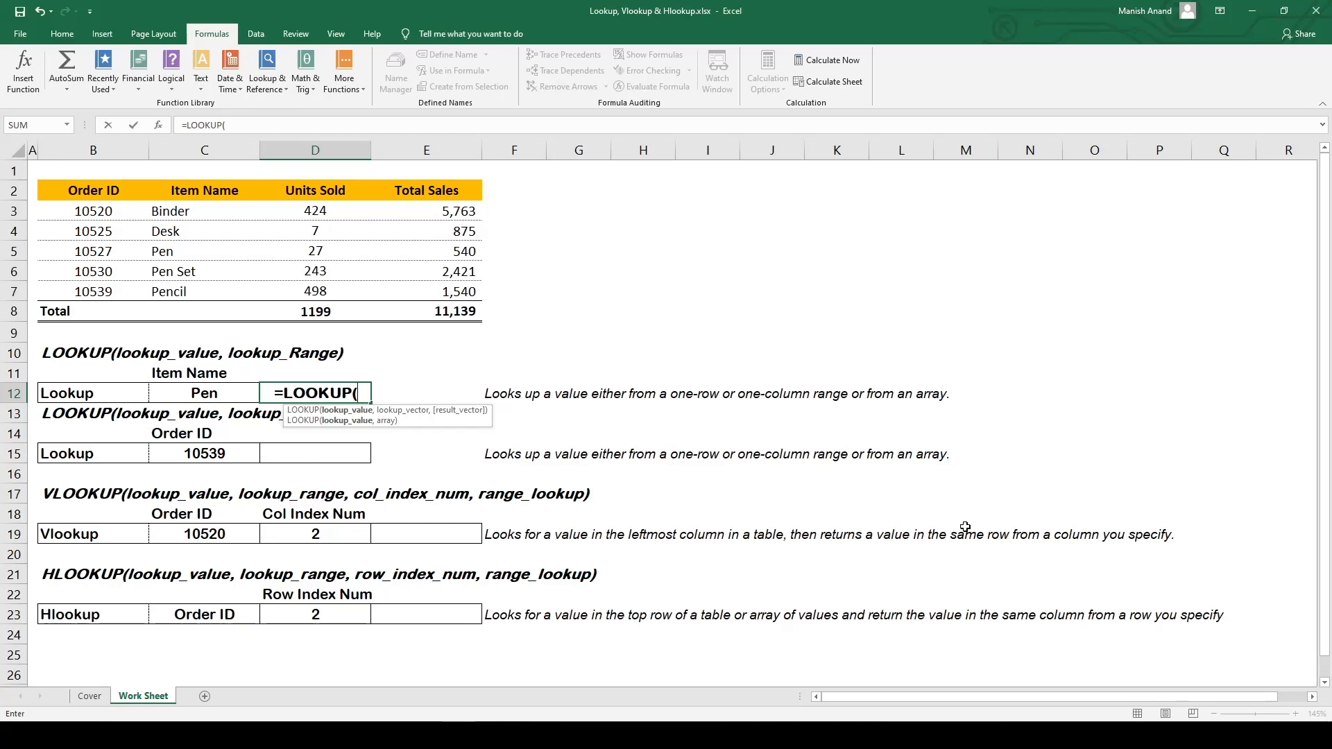
key(Left)
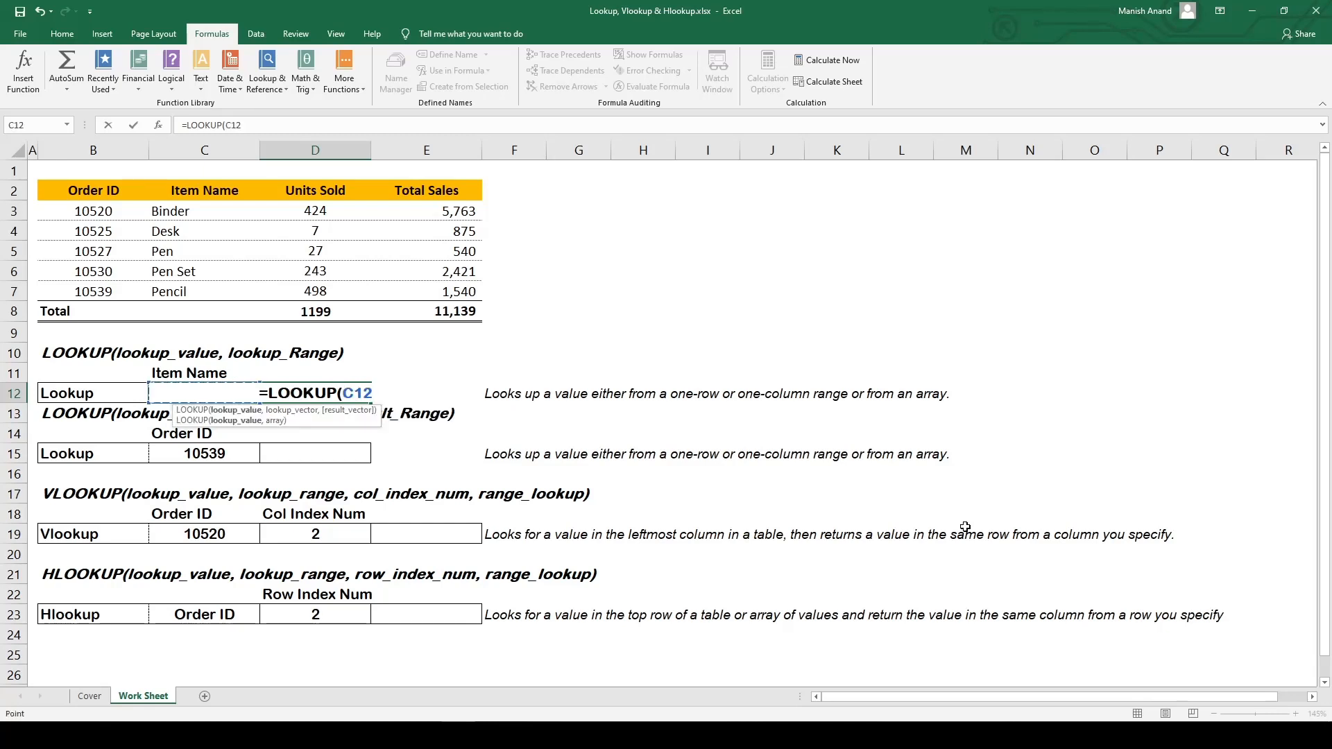
text(,)
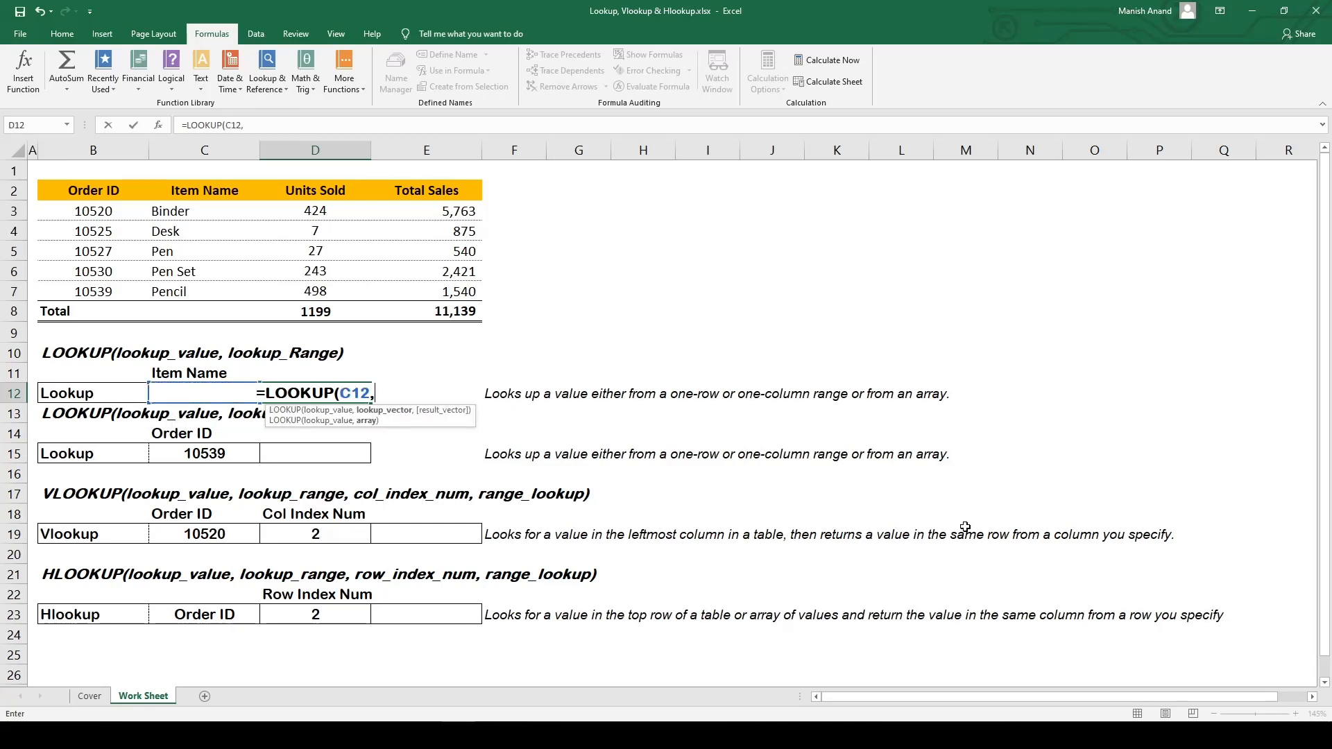
- Use the Item Name cells C3:C7 as the lookup range and complete the formula =LOOKUP(C12,C3:C7) in D12
key(Up)
key(Up)
key(Up)
key(Up)
key(Left)
key(Up)
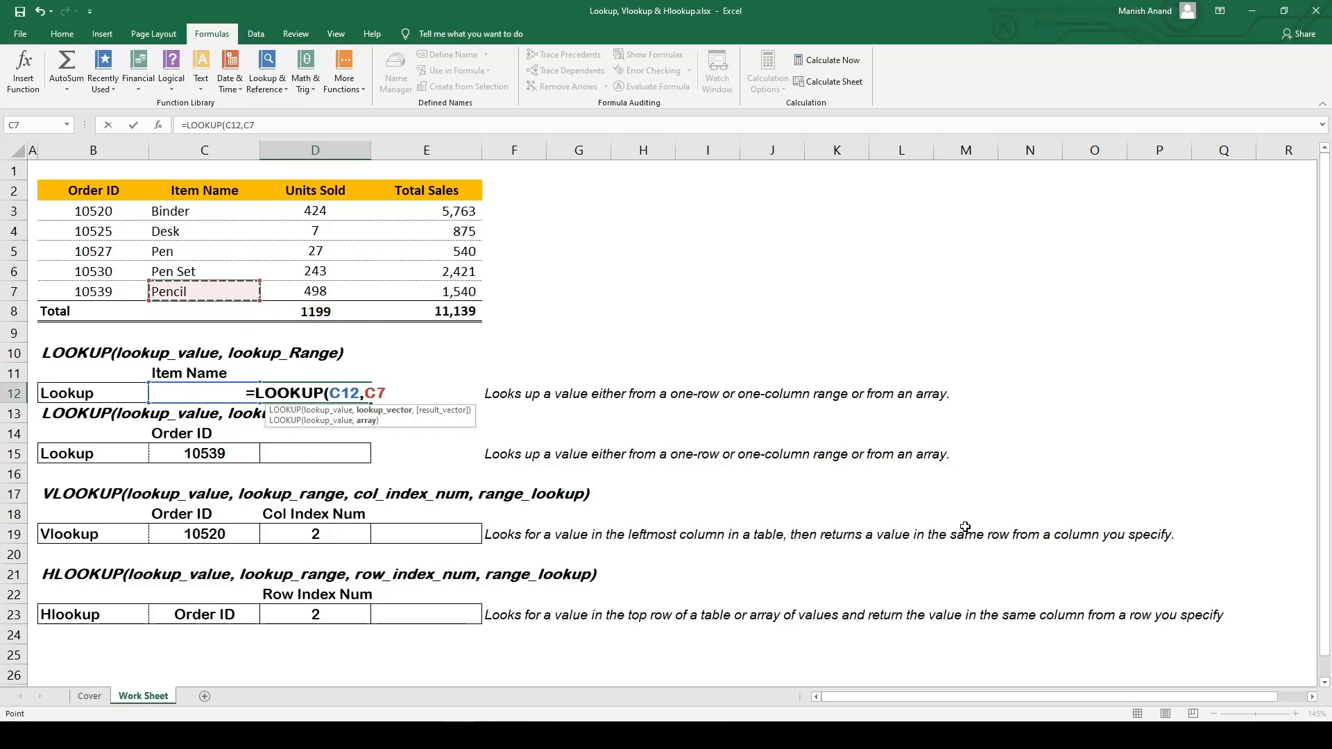
key(shift+Up)
key(shift+Up)
key(shift+Up)
key(shift+Up)
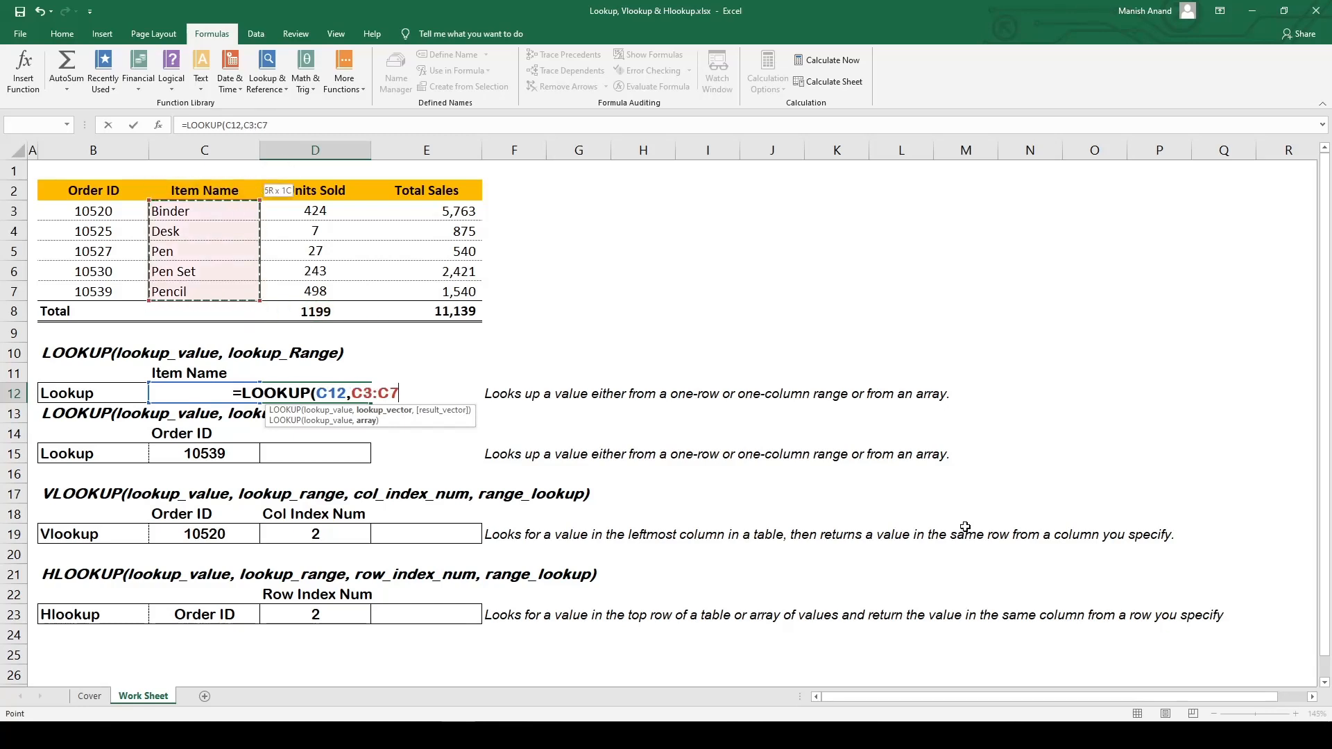
text())
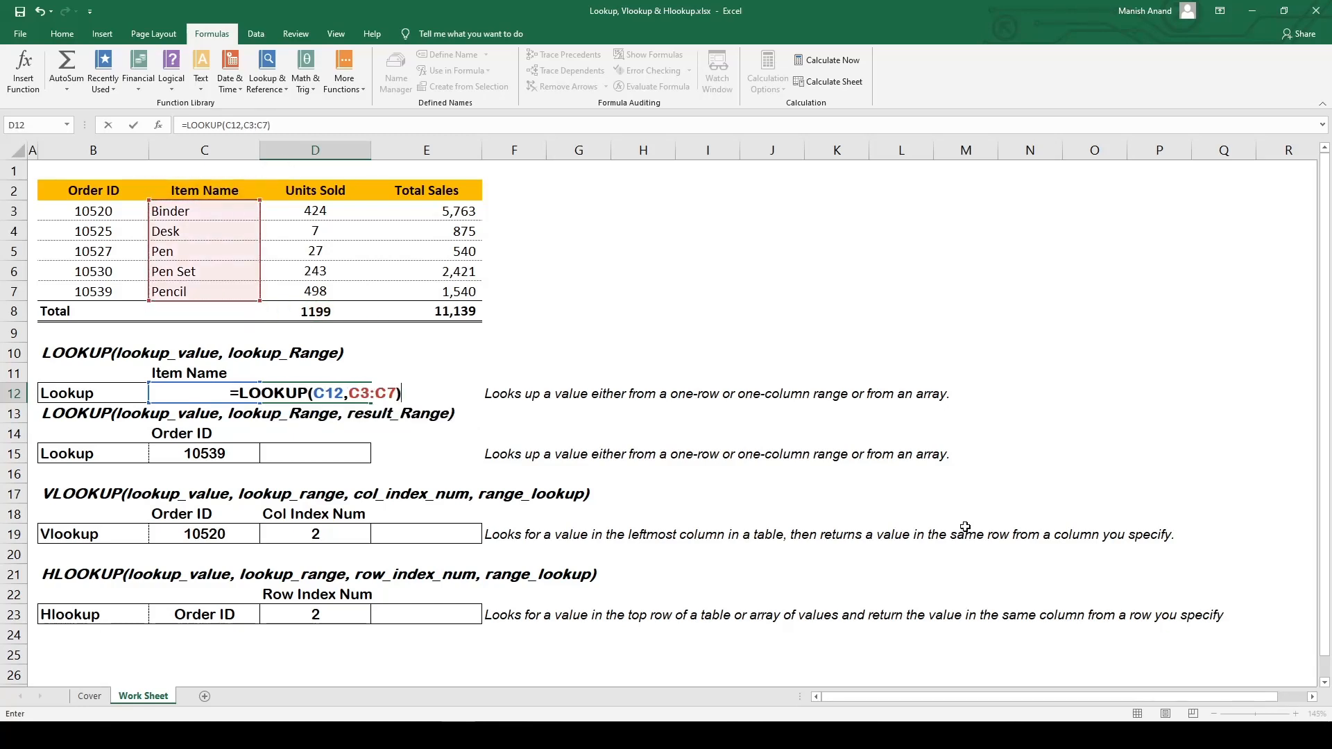
key(Return)
key(Up)
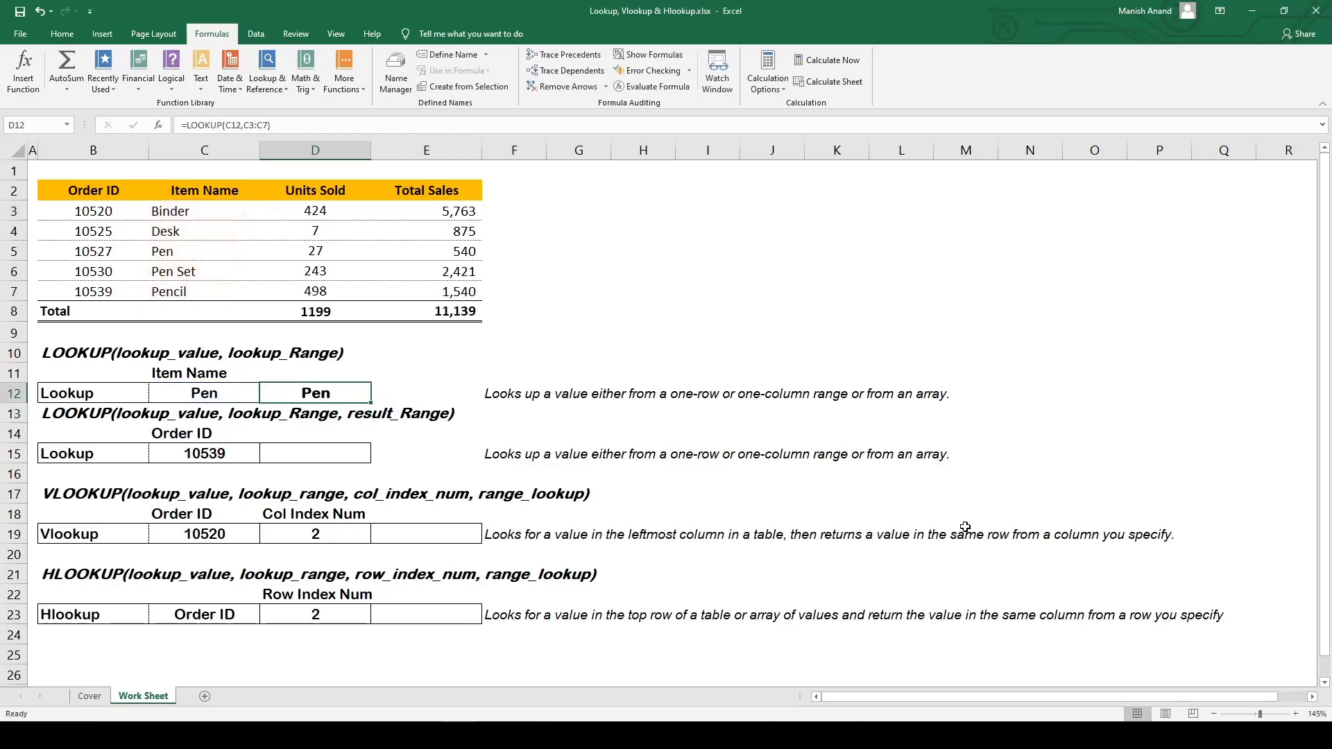
- Test the LOOKUP formula by choosing Binder and Desk as the item name in C12
key(Left)
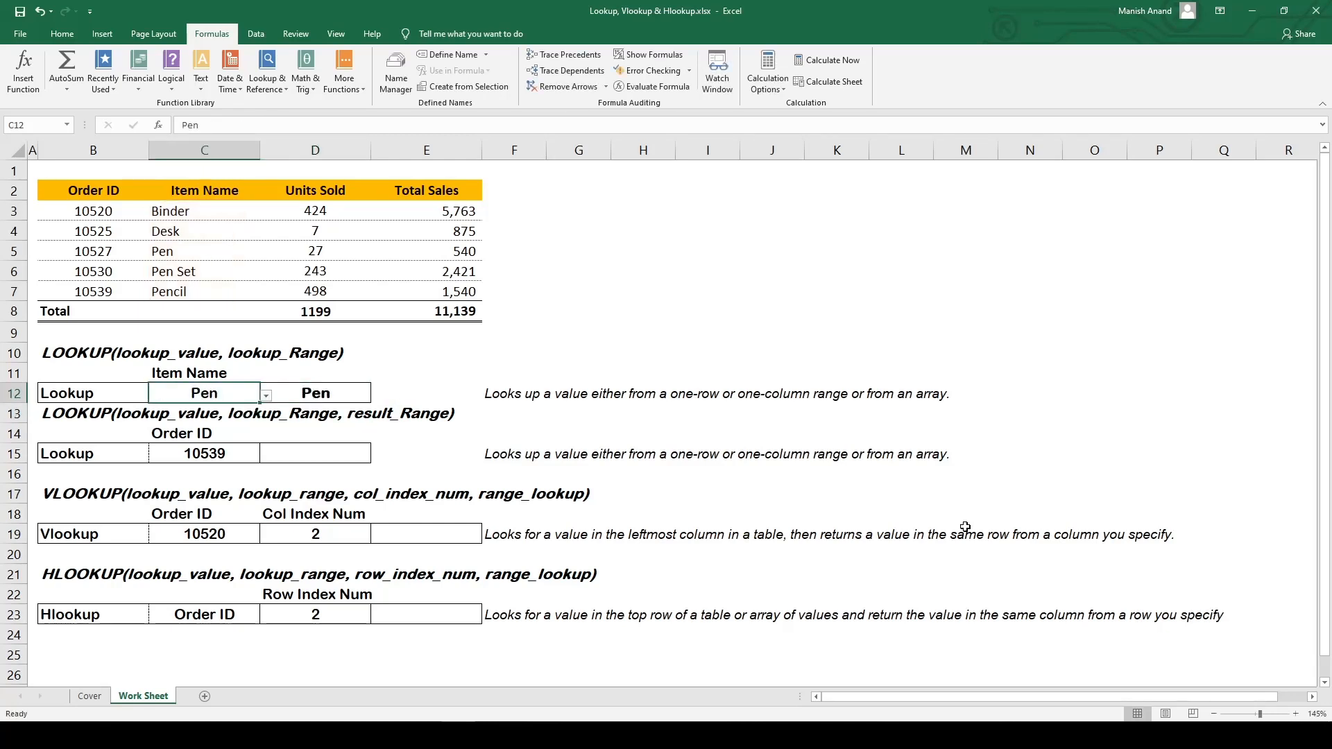
key(Right)
key(Left)
key(alt+Down)
key(Up)
key(Up)
key(Return)
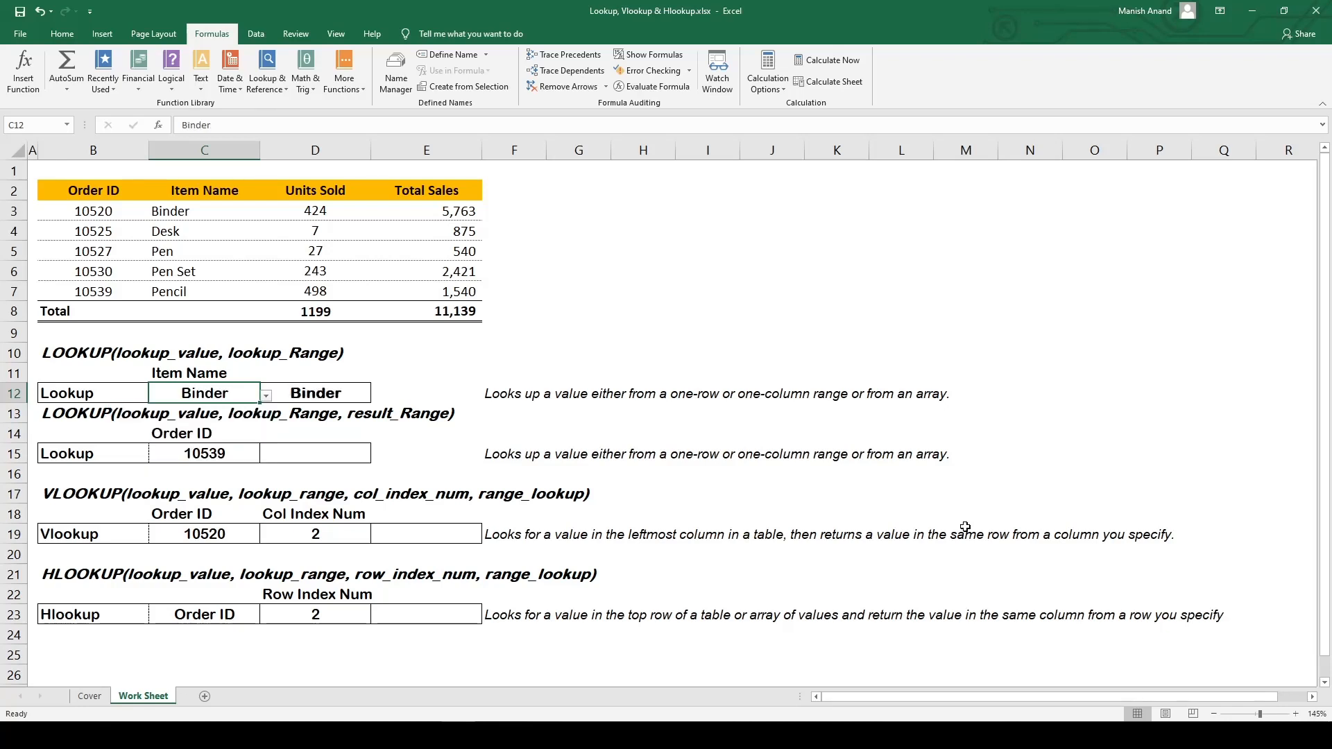
key(alt+Down)
key(Down)
key(Return)
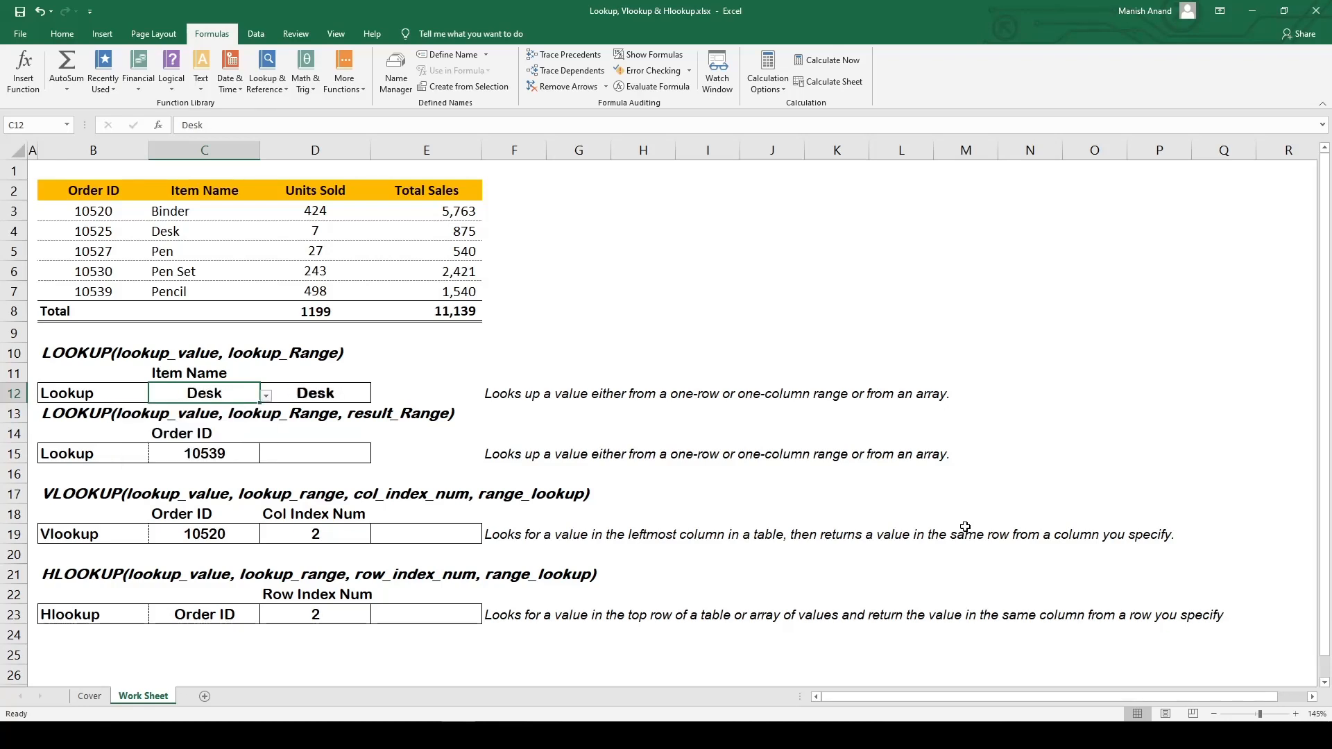
- Set the item name in C12 to Pencil
key(alt+Down)
key(Down)
key(Down)
key(Down)
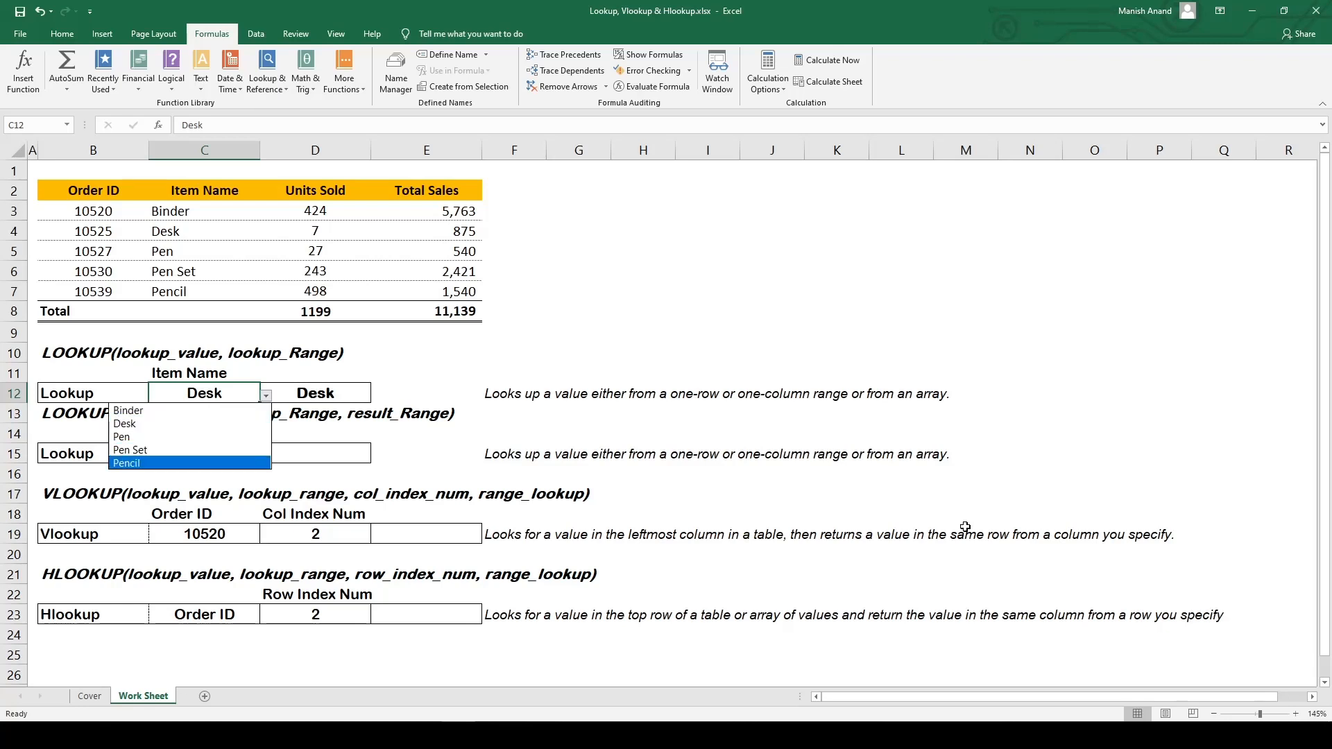
key(Return)
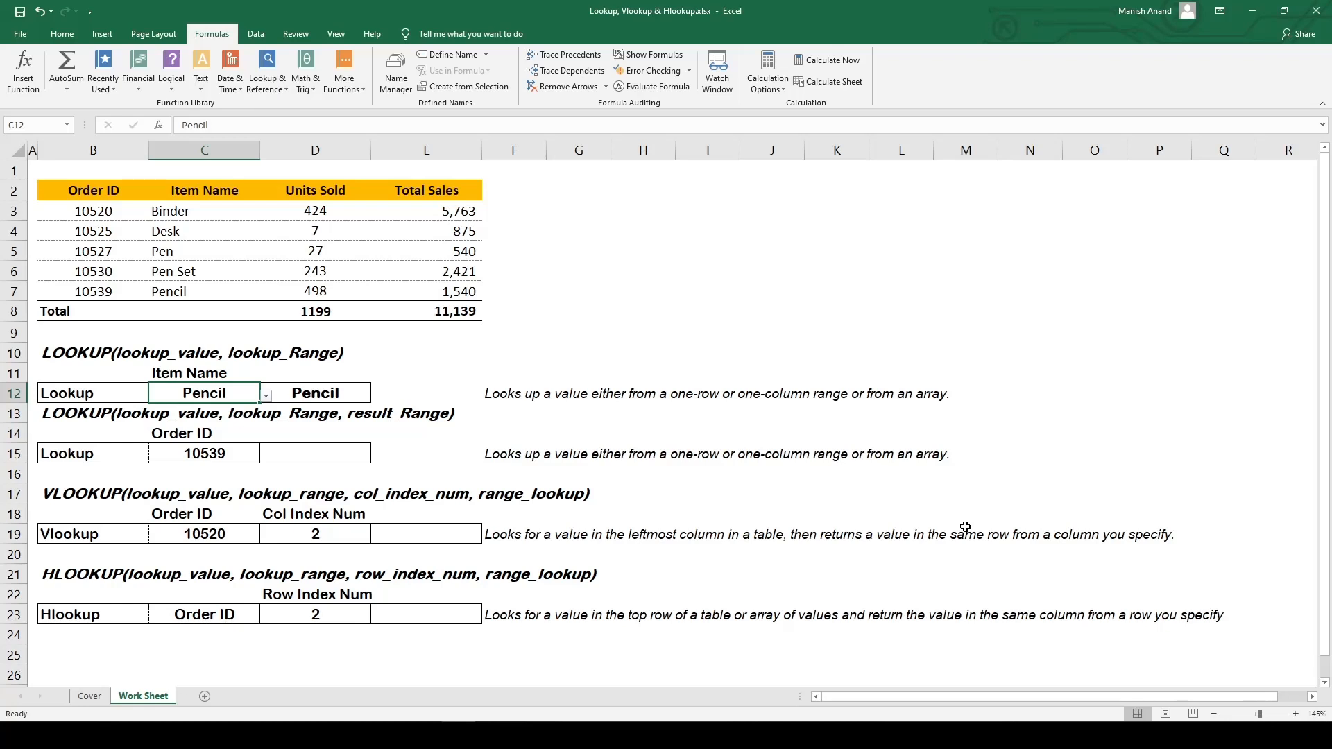
- Start a LOOKUP formula in D15 with the Order ID in C15 as the lookup value
key(Right)
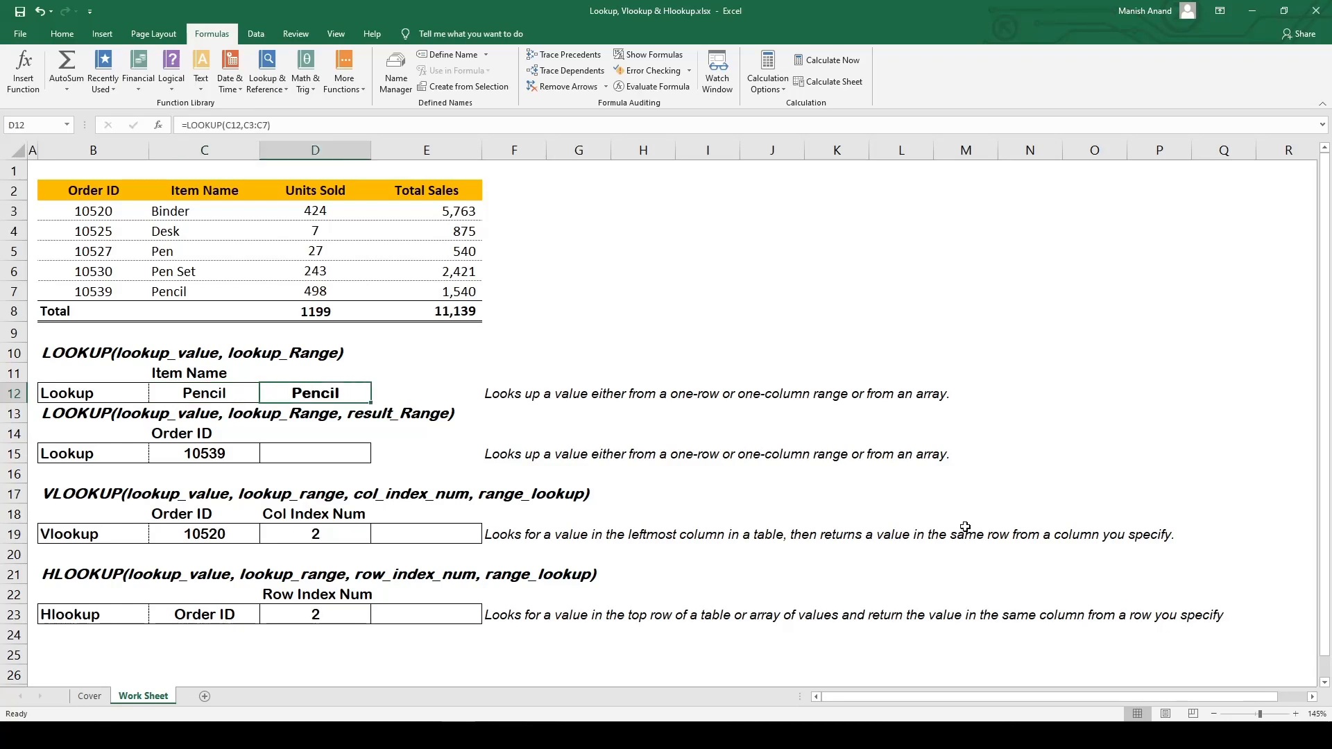
key(Down)
key(Down)
key(Down)
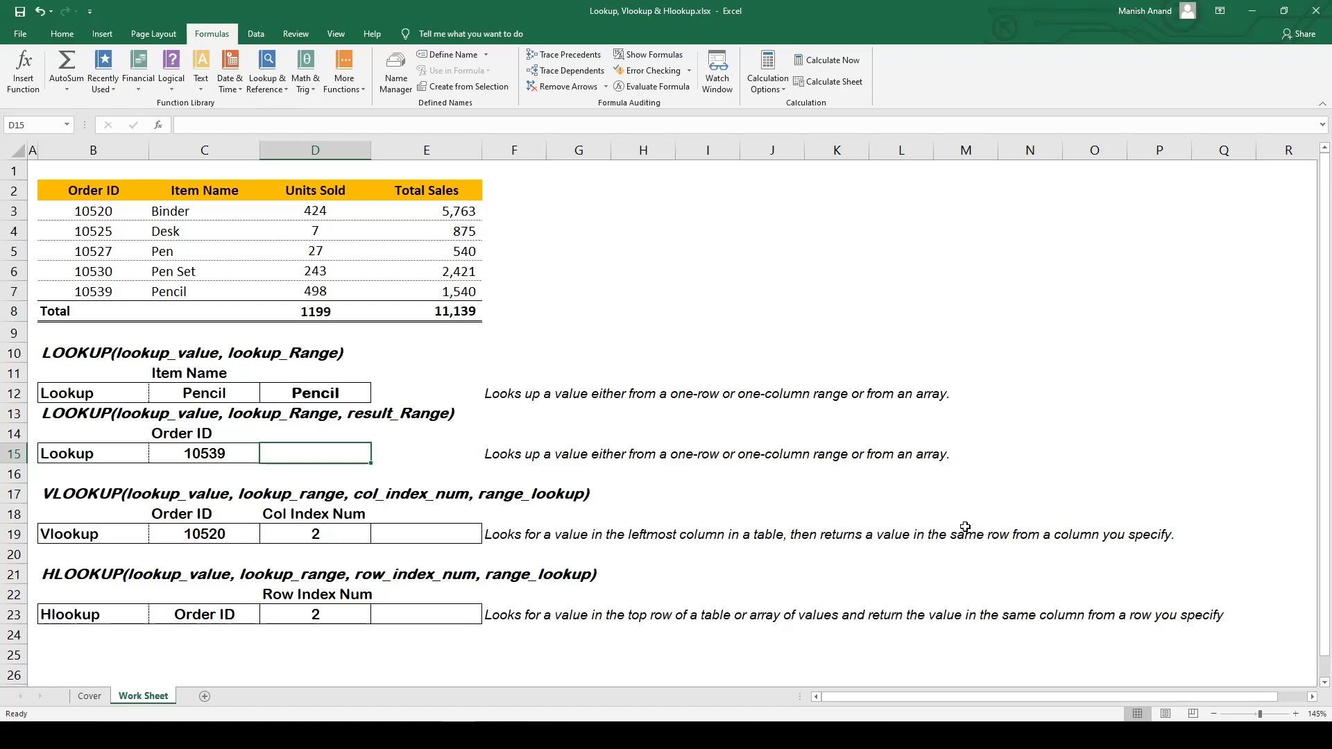
key(Left)
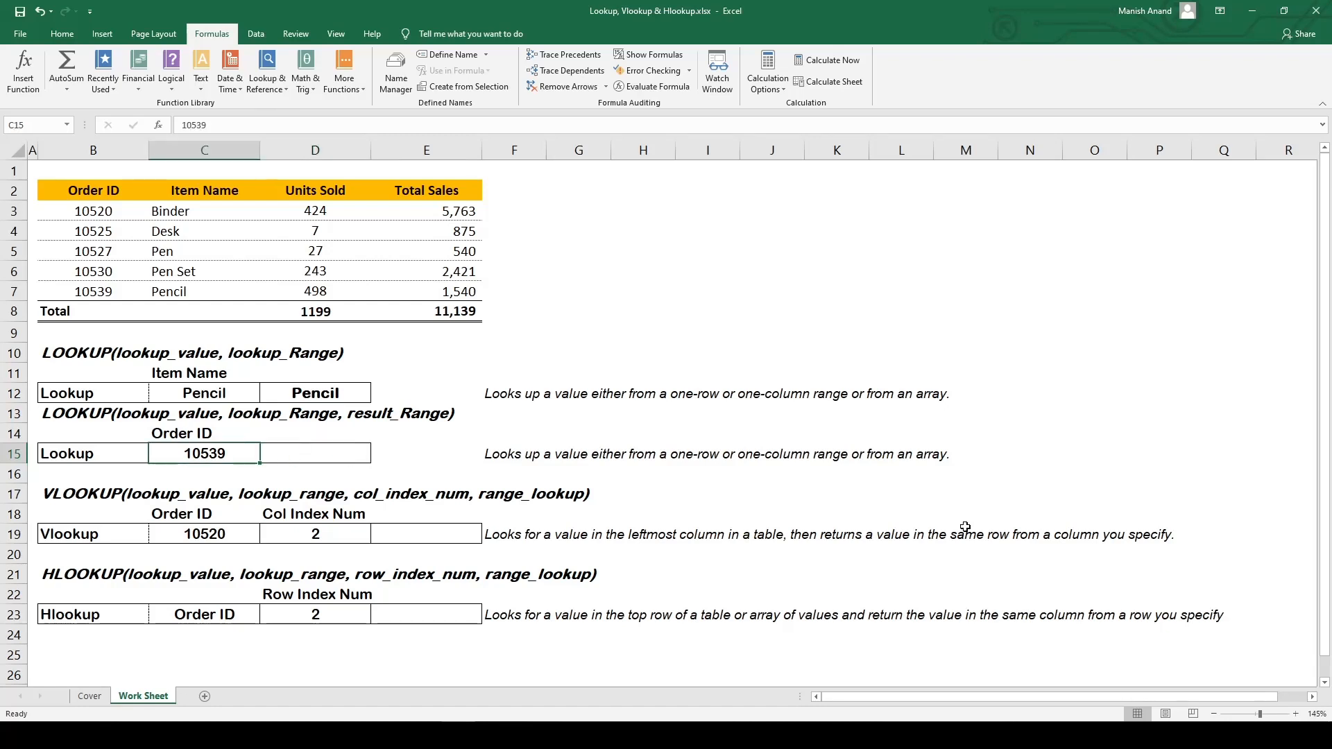
key(Right)
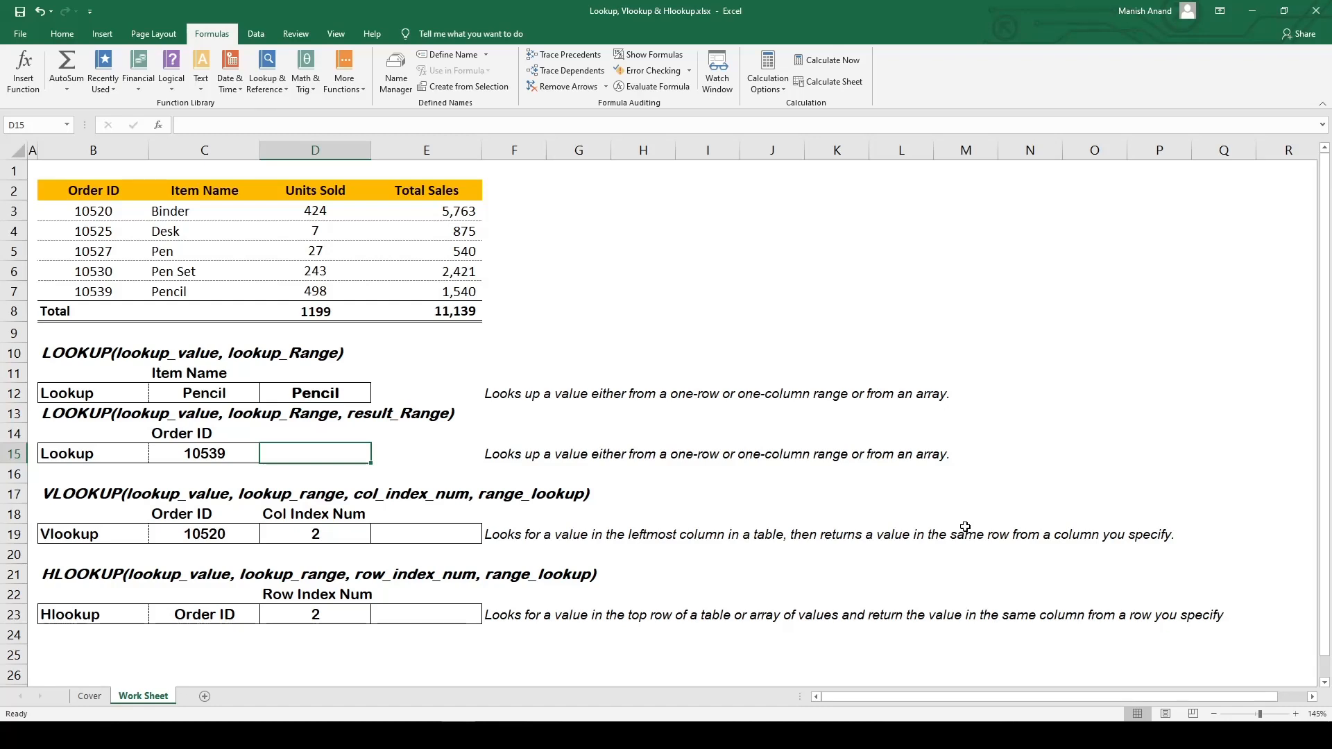
text(=l)
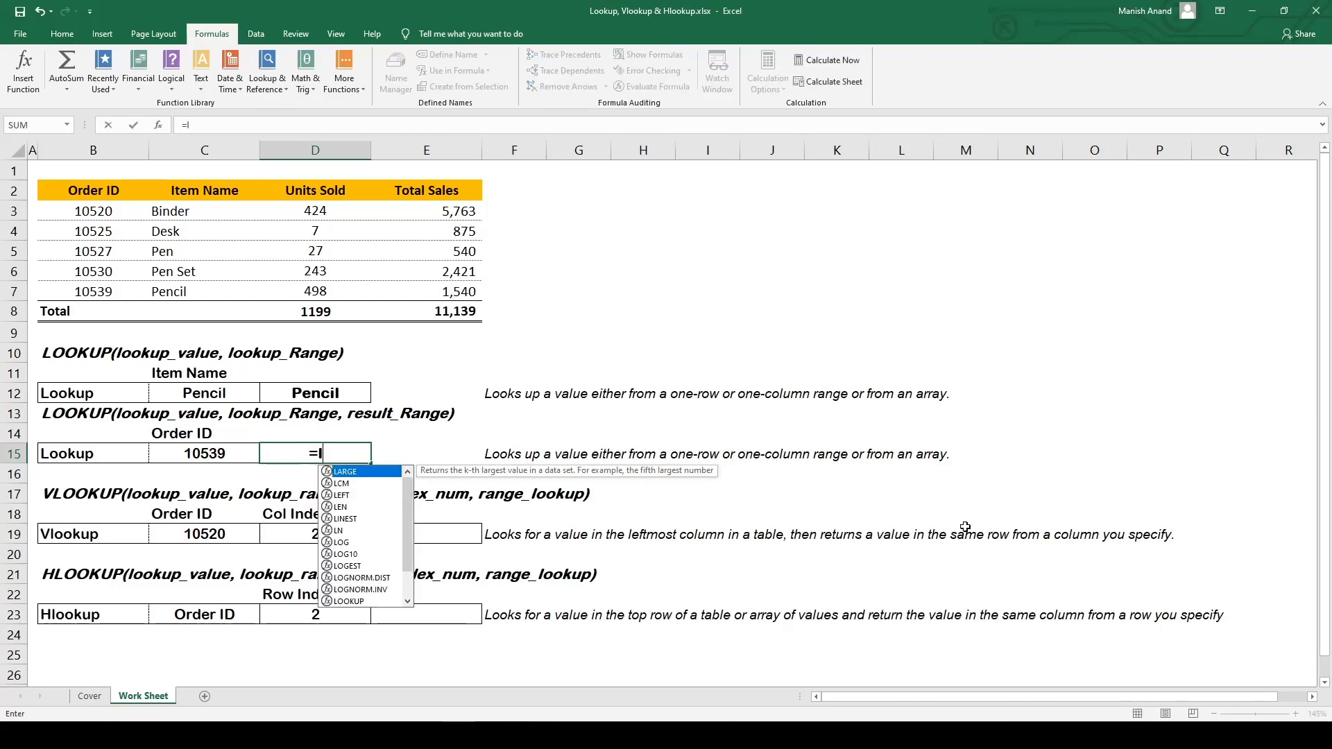
text(oo)
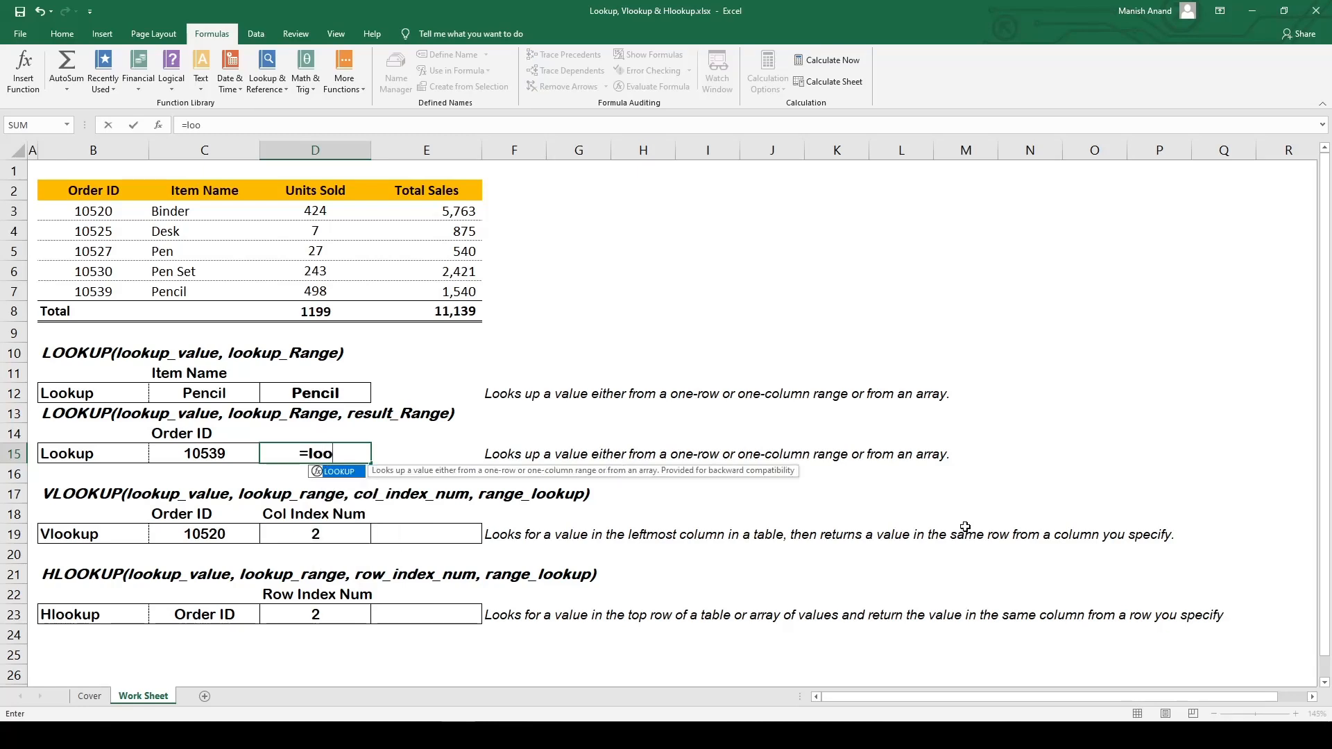
key(Tab)
key(Left)
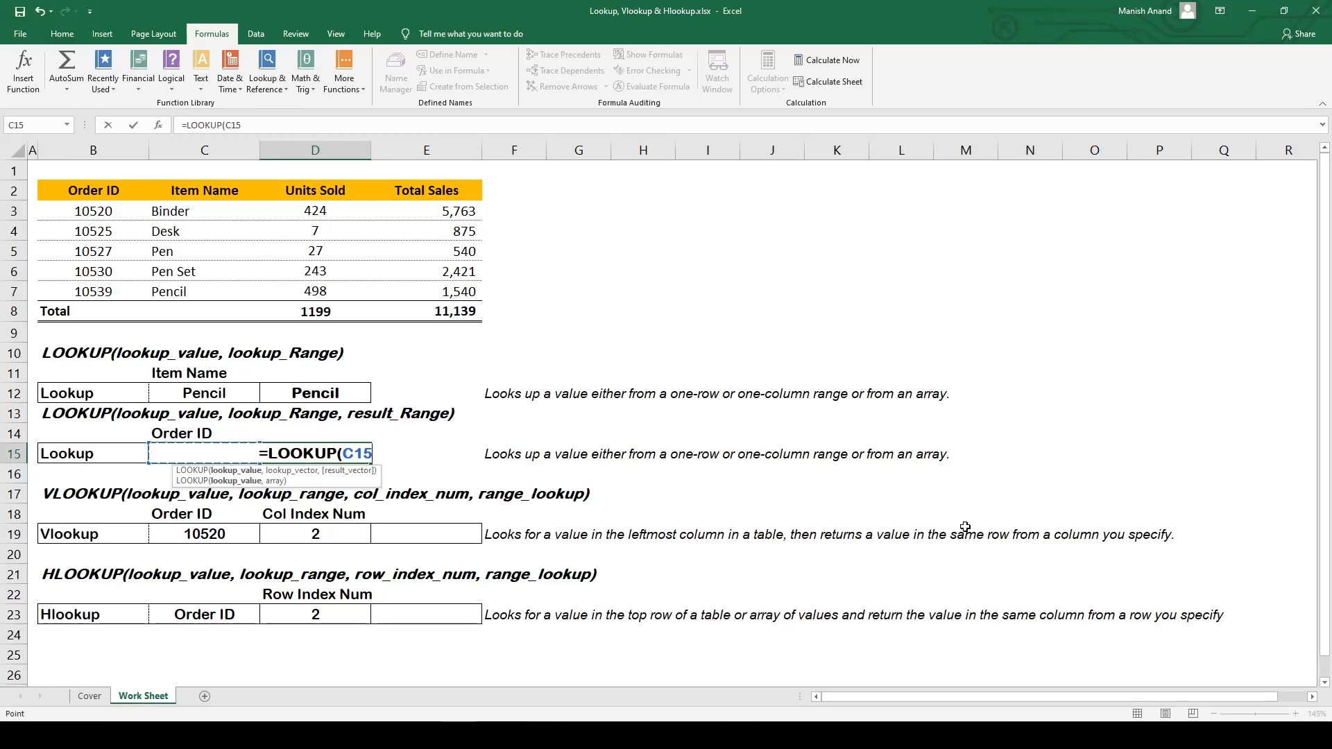
- Add the table's Order ID cells B3:B7 as the lookup range of the formula in D15
text(,)
key(Up)
key(Up)
key(Up)
key(Up)
key(Up)
key(Up)
key(Up)
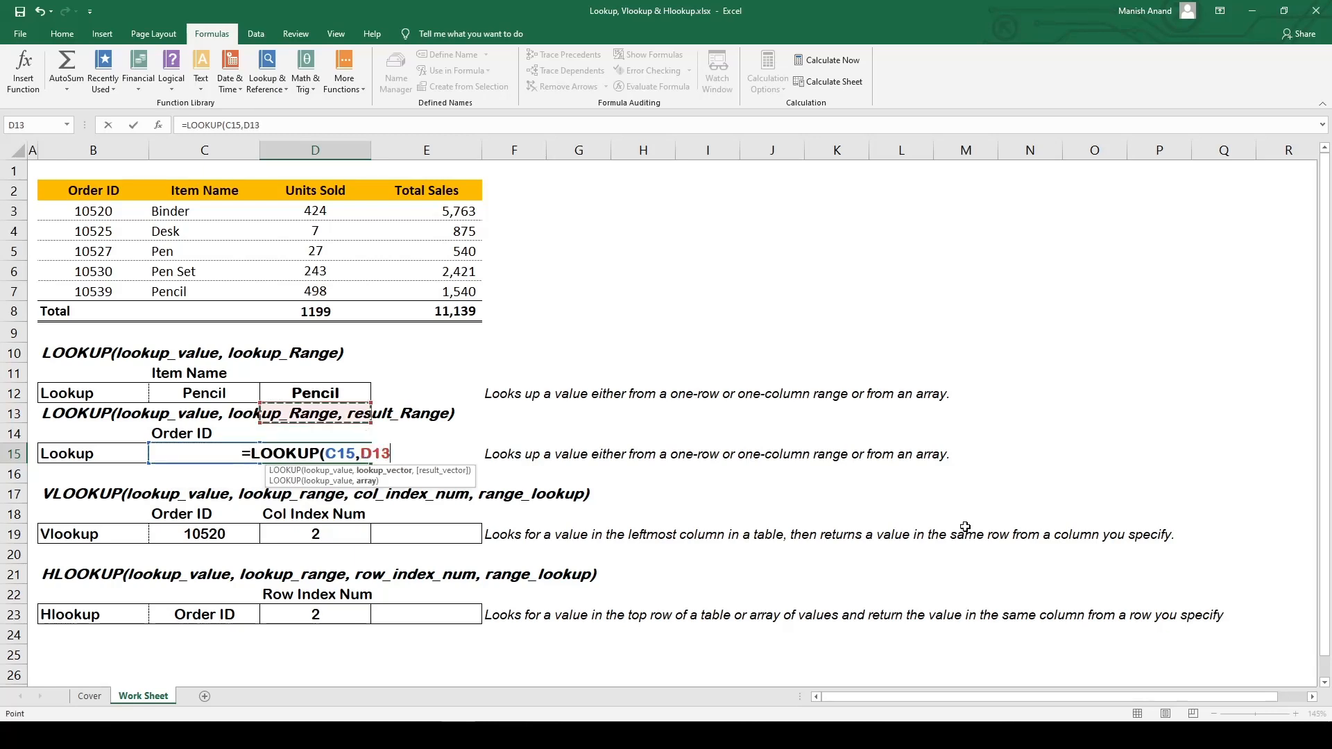
key(Up)
key(Left)
key(Left)
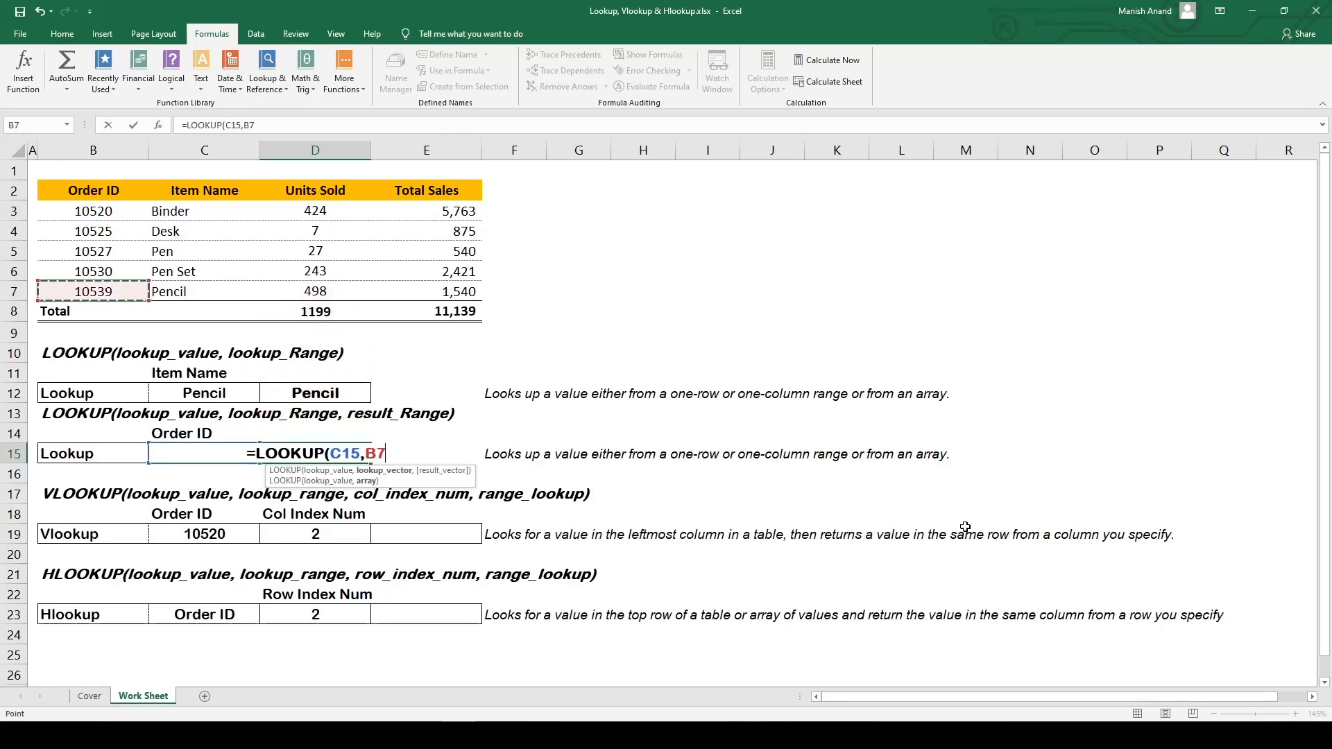
key(shift+Up)
key(shift+Up)
key(shift+Up)
key(shift+Up)
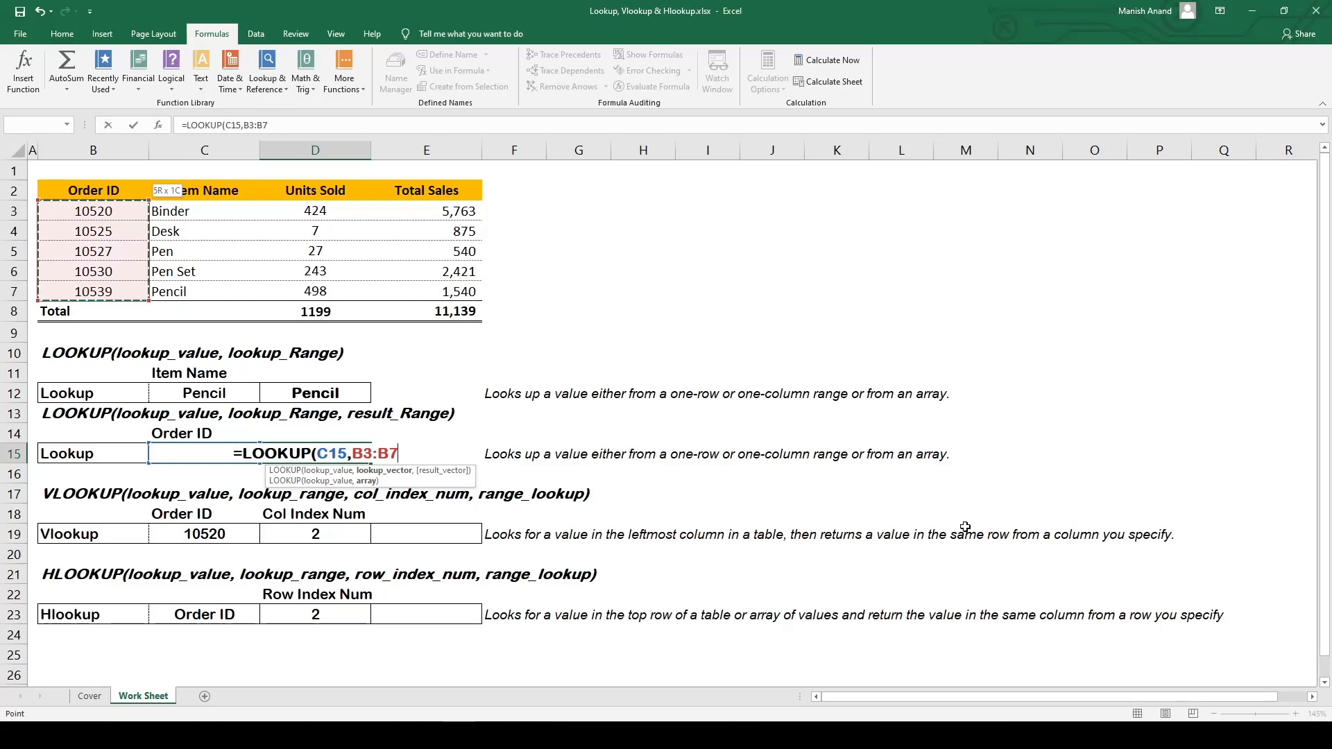
- Add the Item Name cells C3:C7 as the result range and complete the formula =LOOKUP(C15,B3:B7,C3:C7) in D15
text(,)
key(Up)
key(Up)
key(Up)
key(Up)
key(Up)
key(Up)
key(Up)
key(Up)
key(Left)
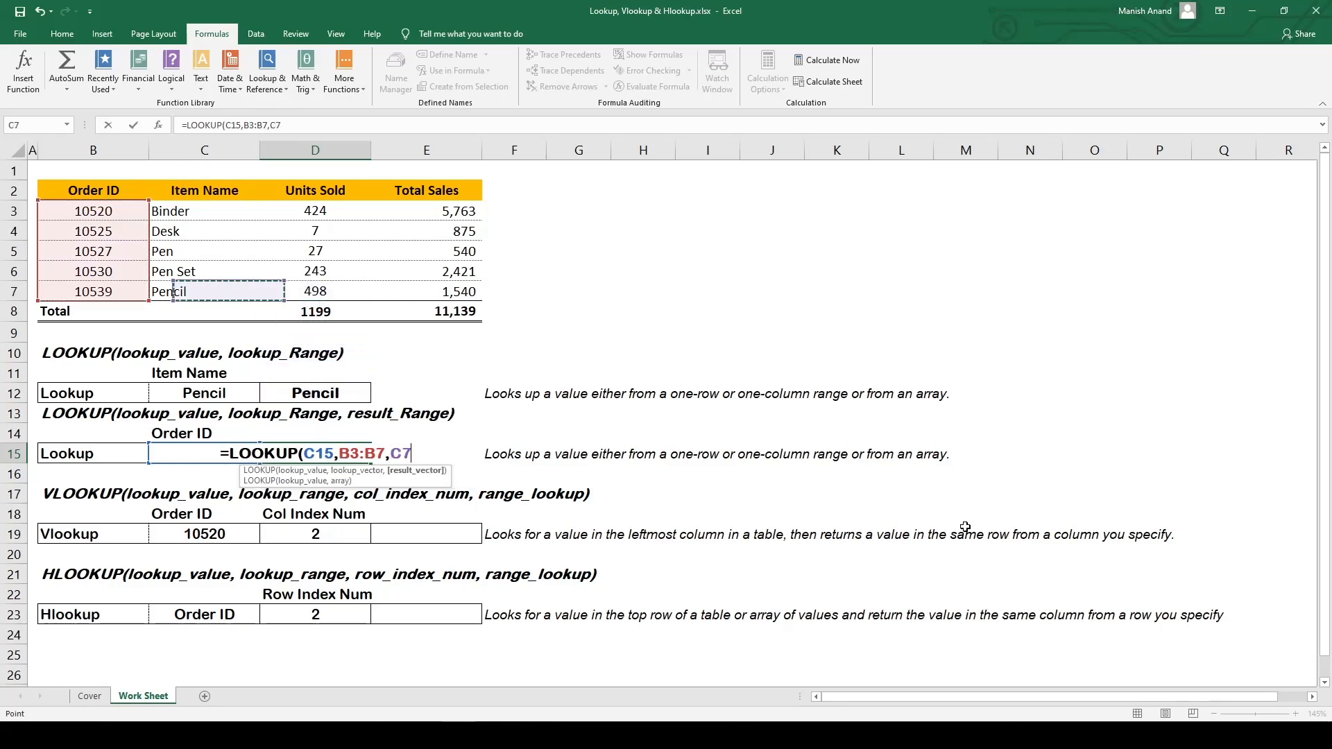
key(shift+Up)
key(shift+Up)
key(shift+Up)
key(shift+Up)
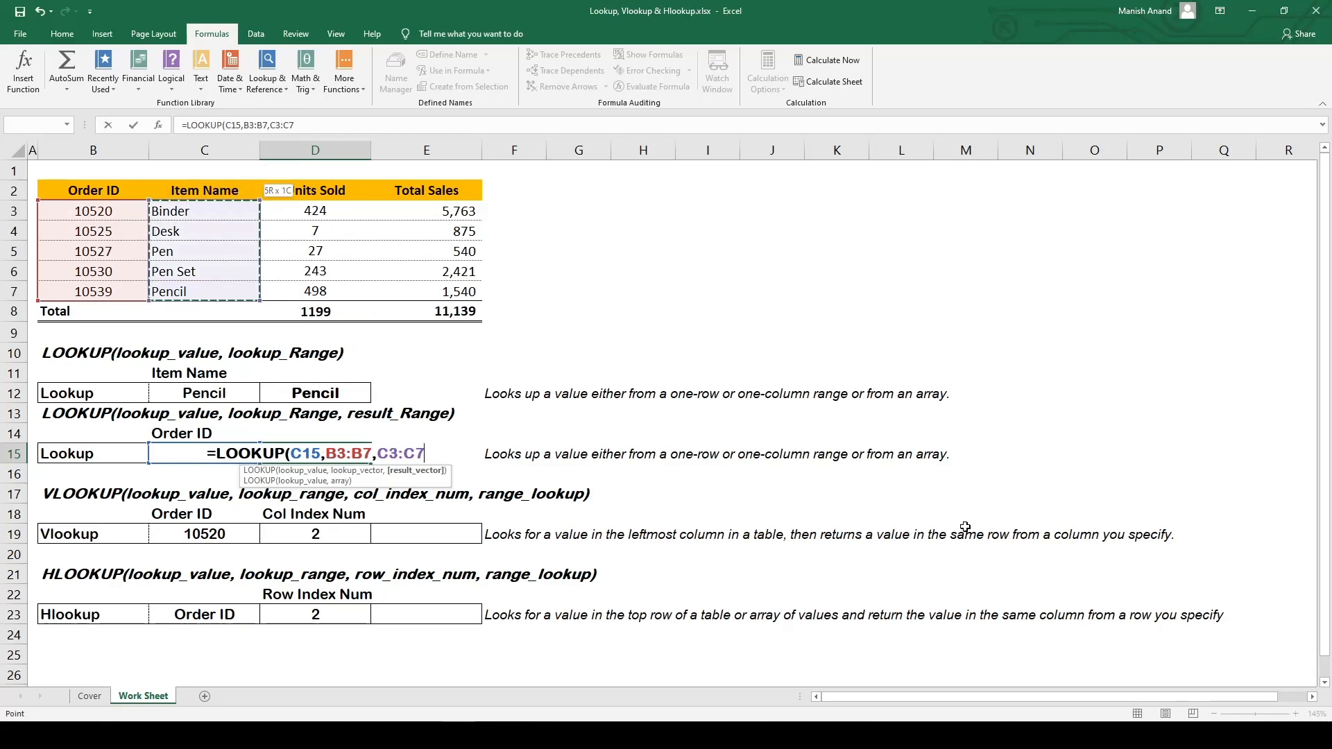
text())
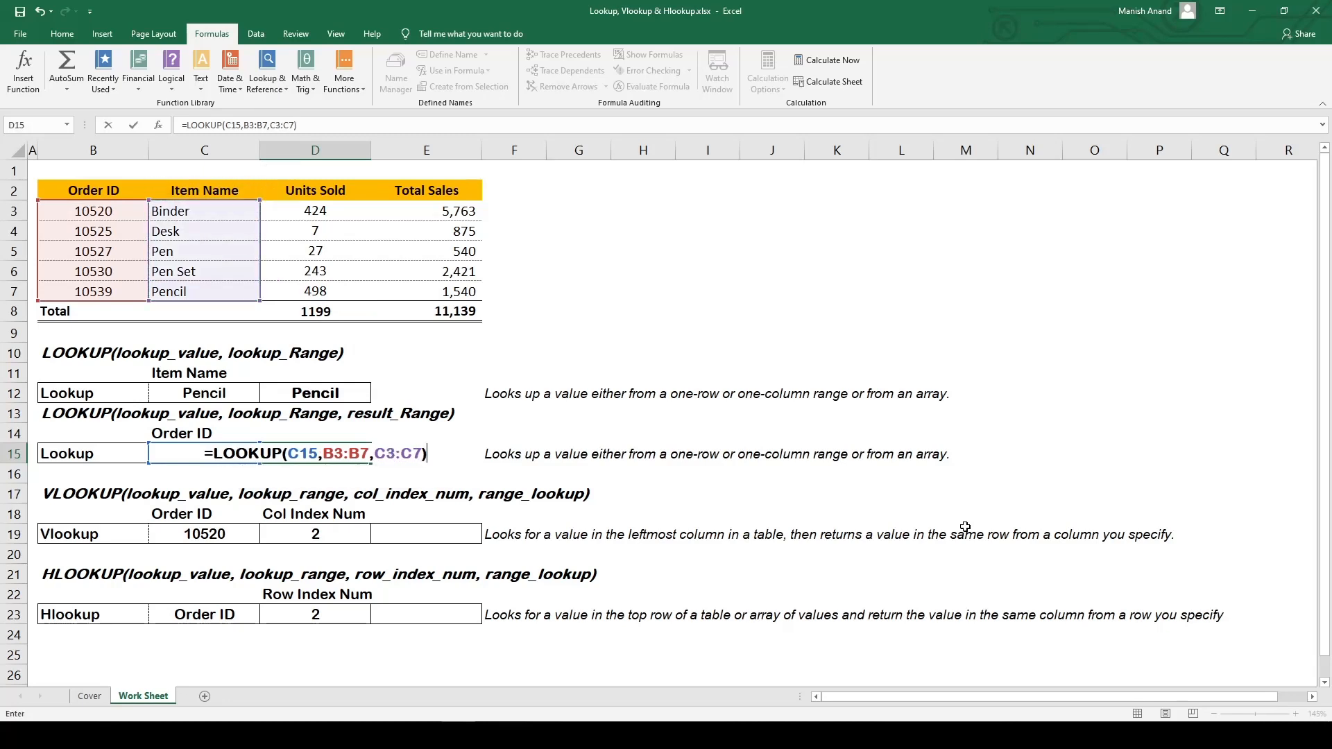
key(Return)
key(Up)
- Check the result against the Pencil row of the table and set C15 to the Order ID of the Binder row
key(Left)
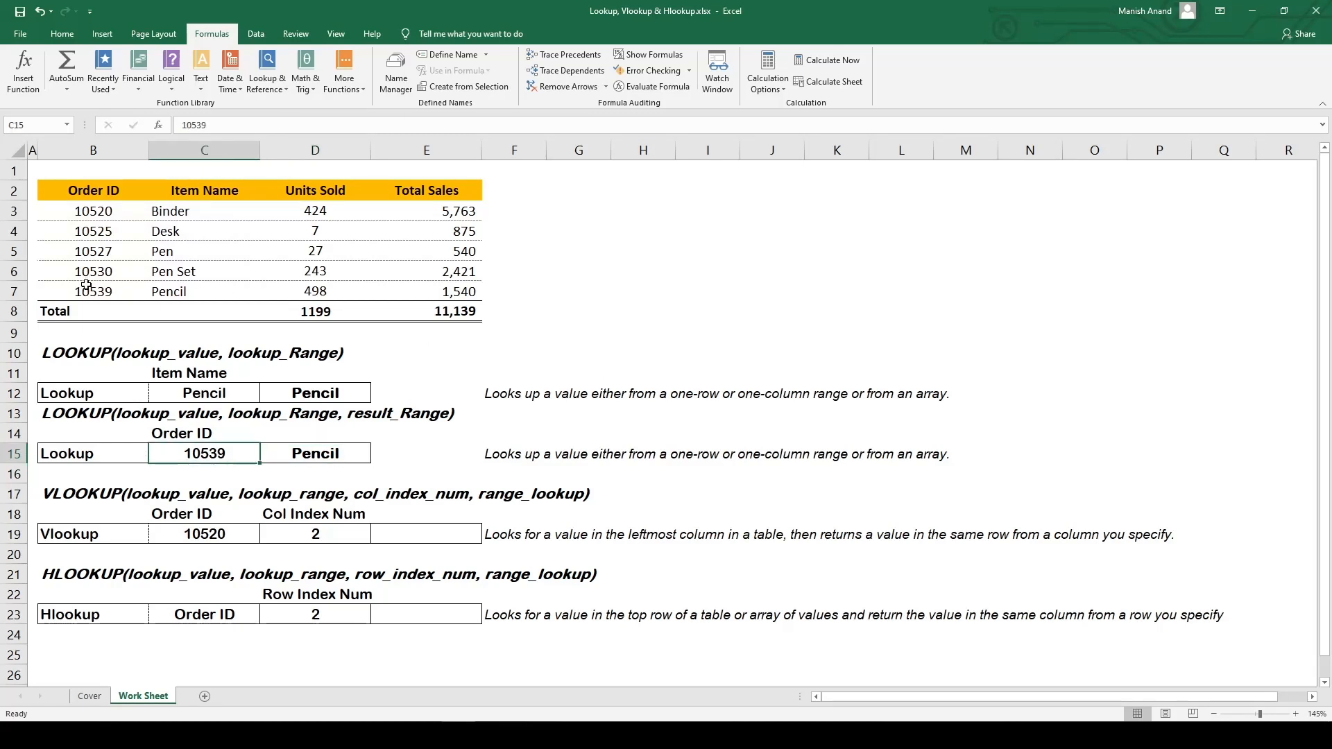
click(99, 287)
drag(98, 287, 179, 289)
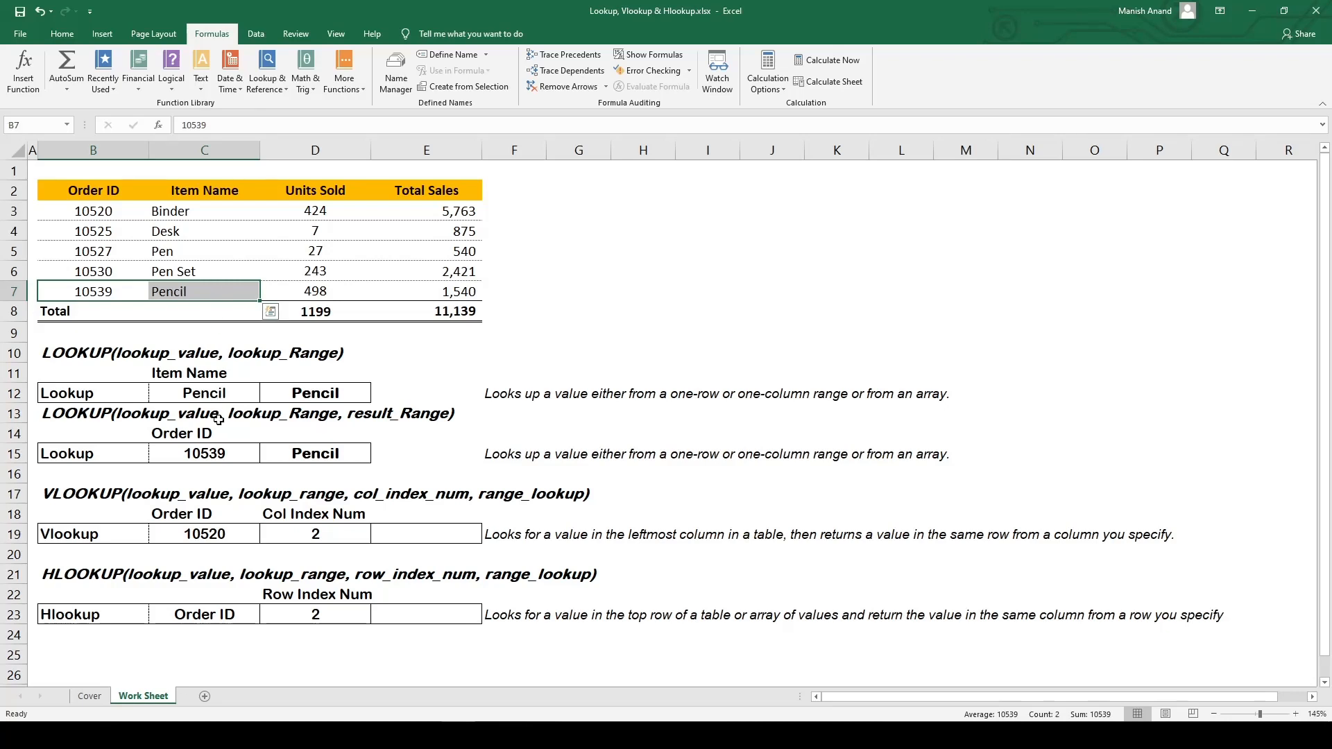
click(218, 453)
text(10520)
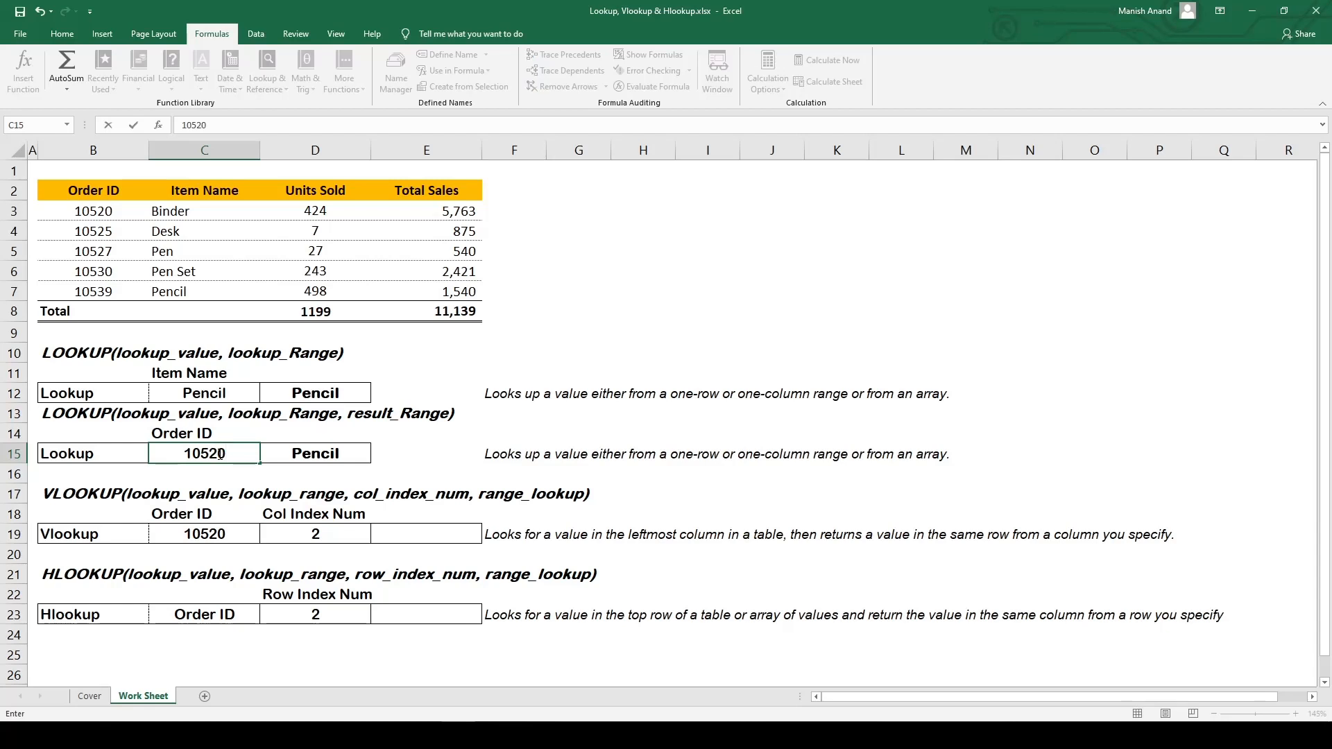
key(Return)
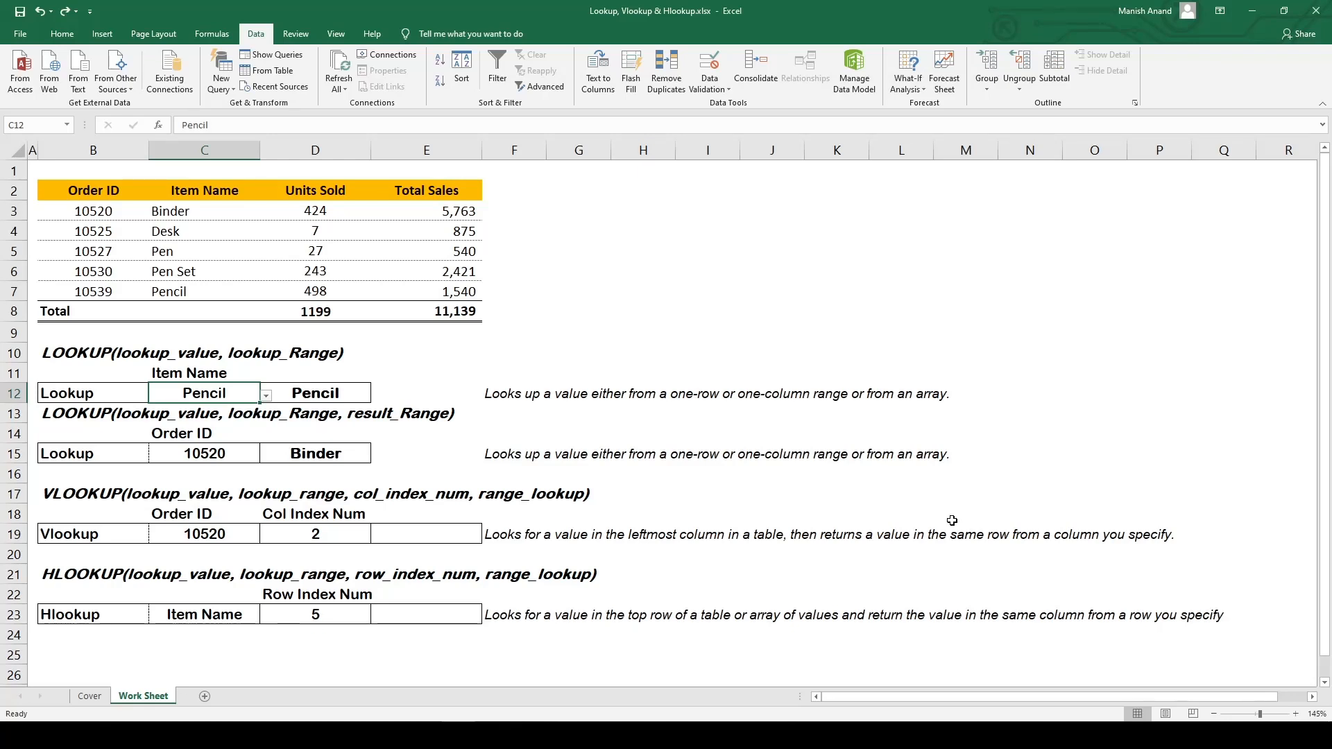
- Examine the lookup Order ID in C15 and the order of the IDs in the lookup range B3:B7
click(194, 454)
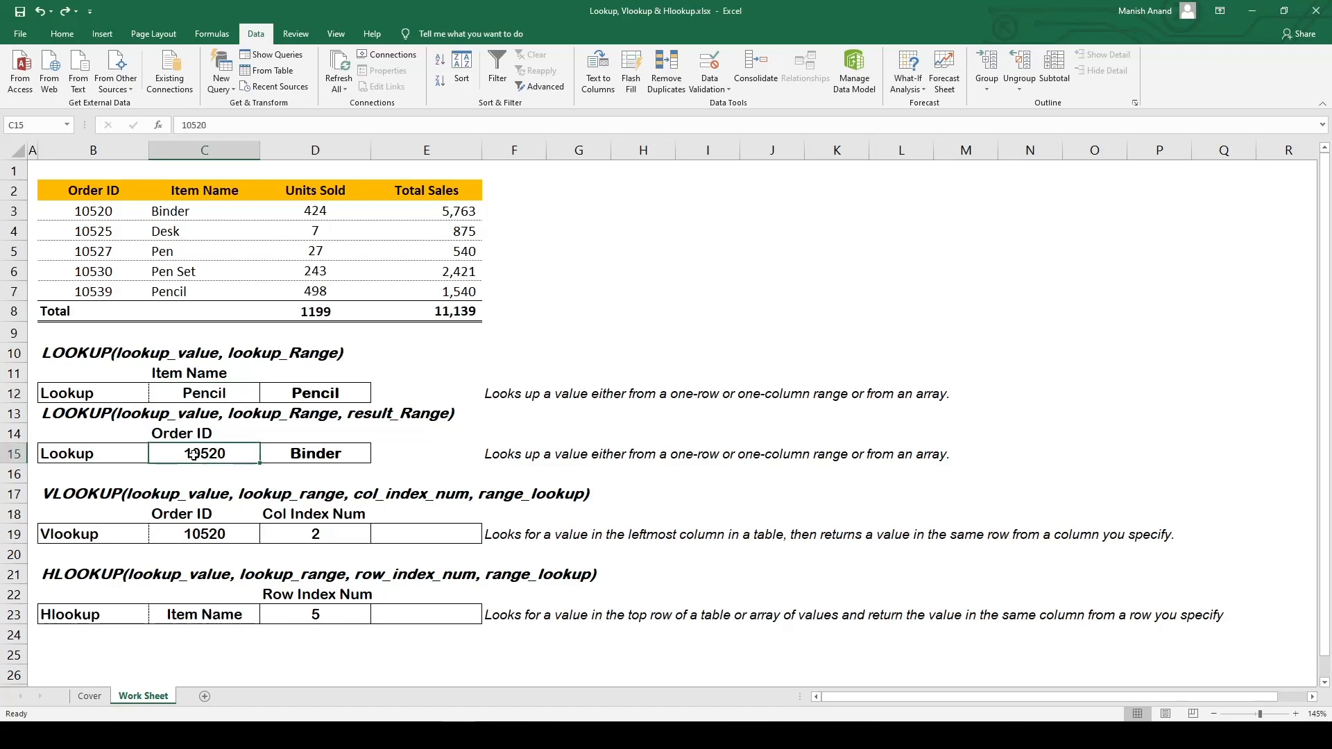
drag(115, 212, 102, 286)
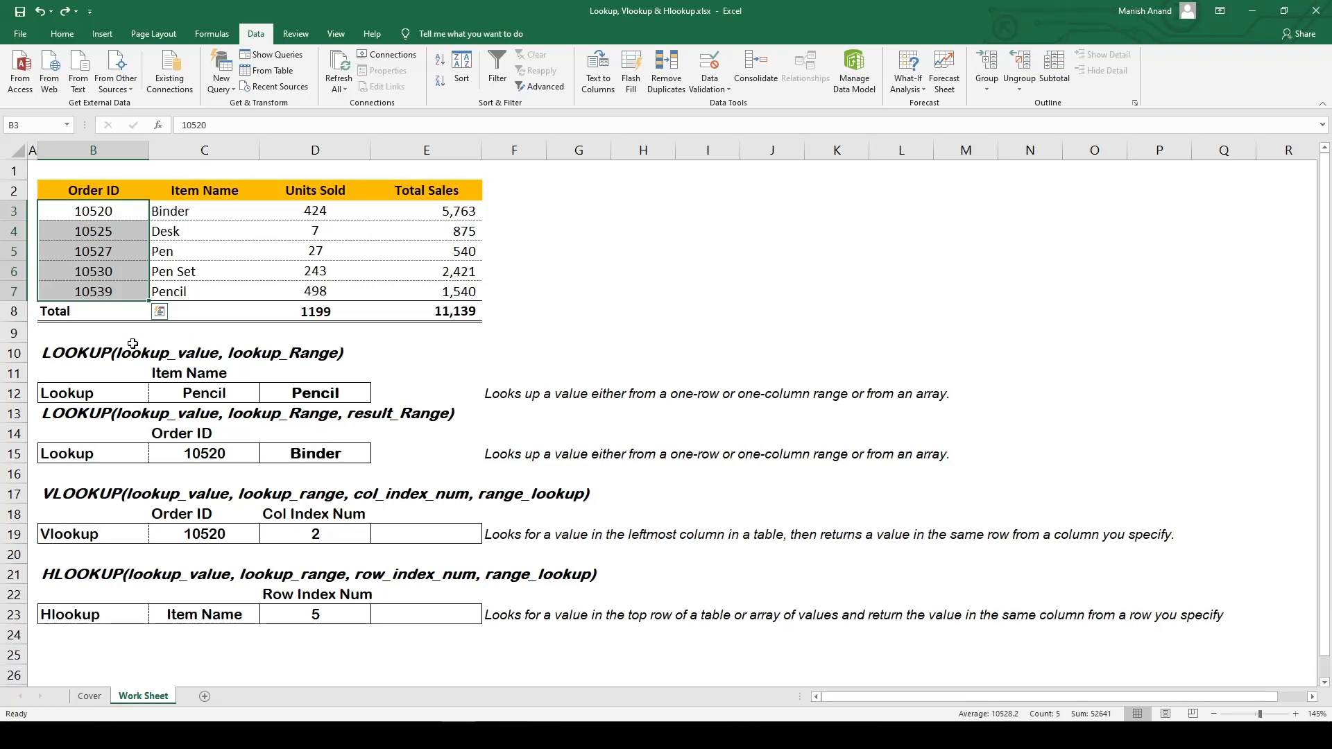
- Set the lookup Order ID in C15 to one more than the ID of the Desk row
click(216, 454)
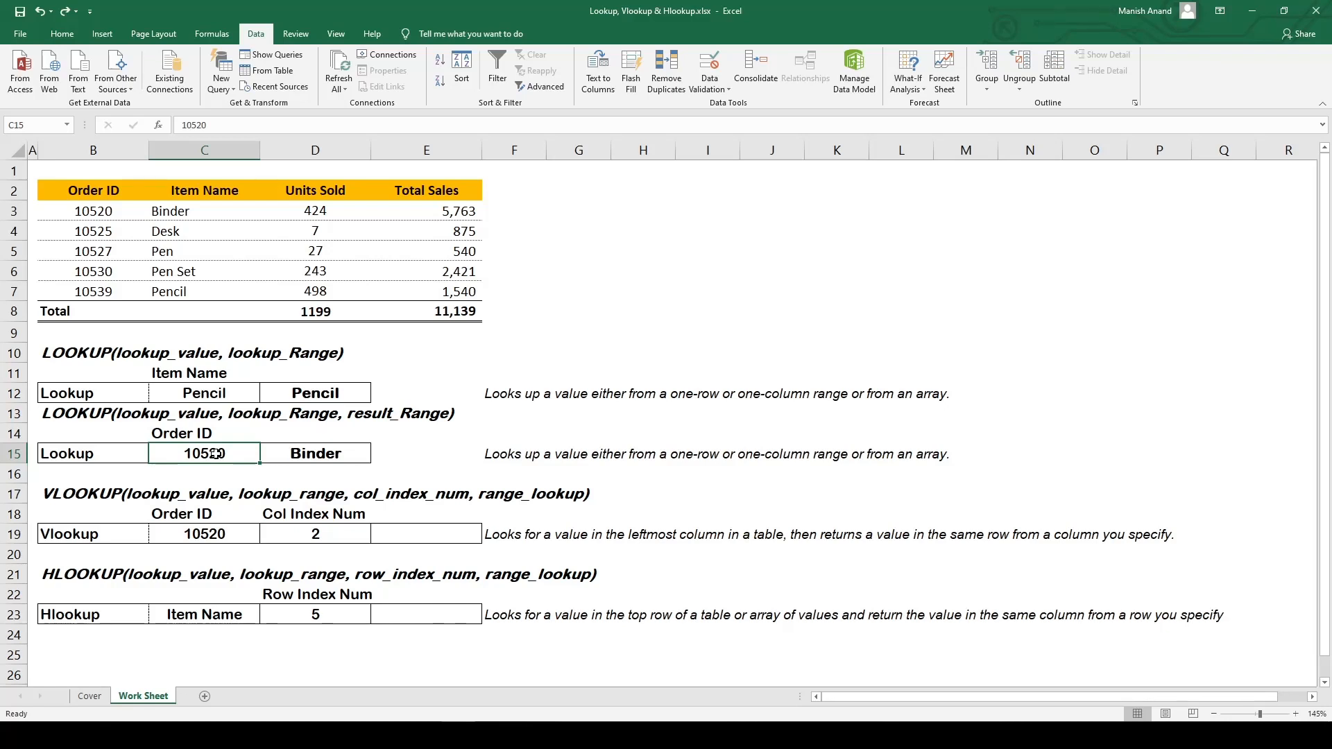
text(10256)
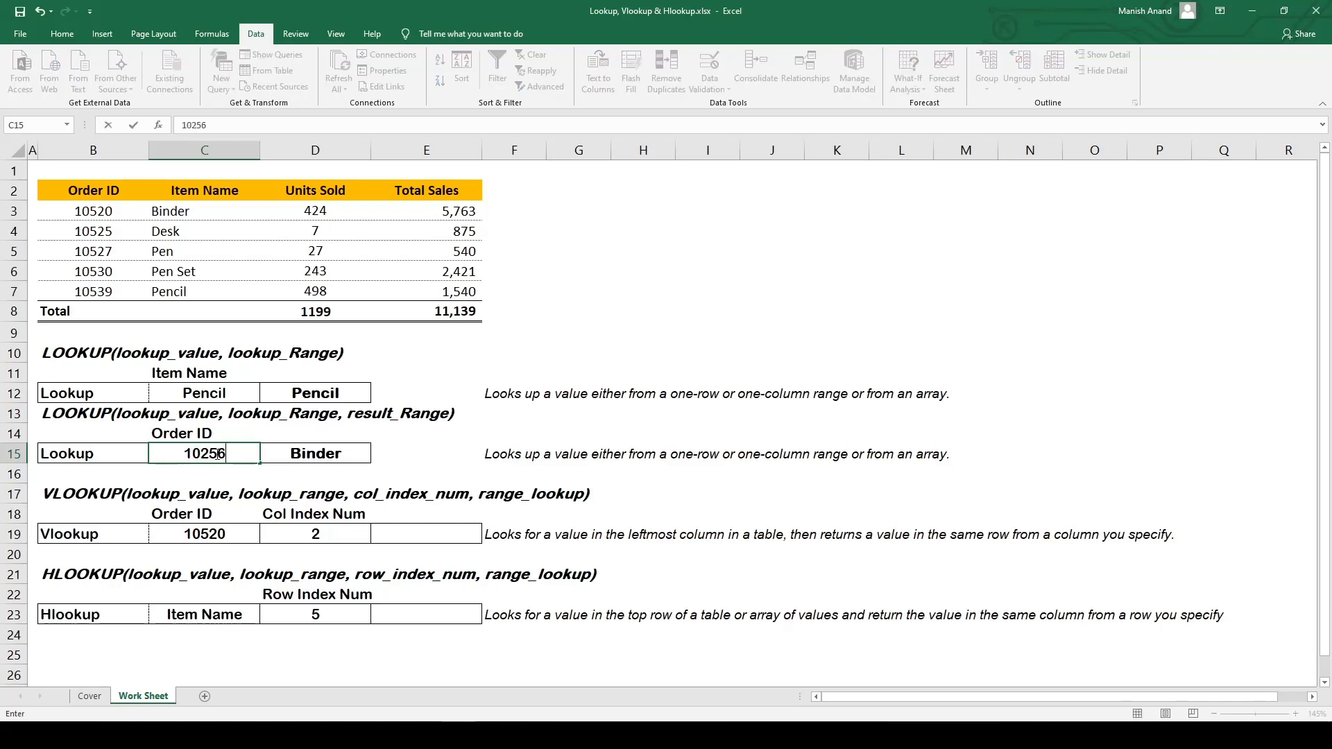
key(BackSpace)
key(BackSpace)
key(BackSpace)
text(526)
key(Tab)
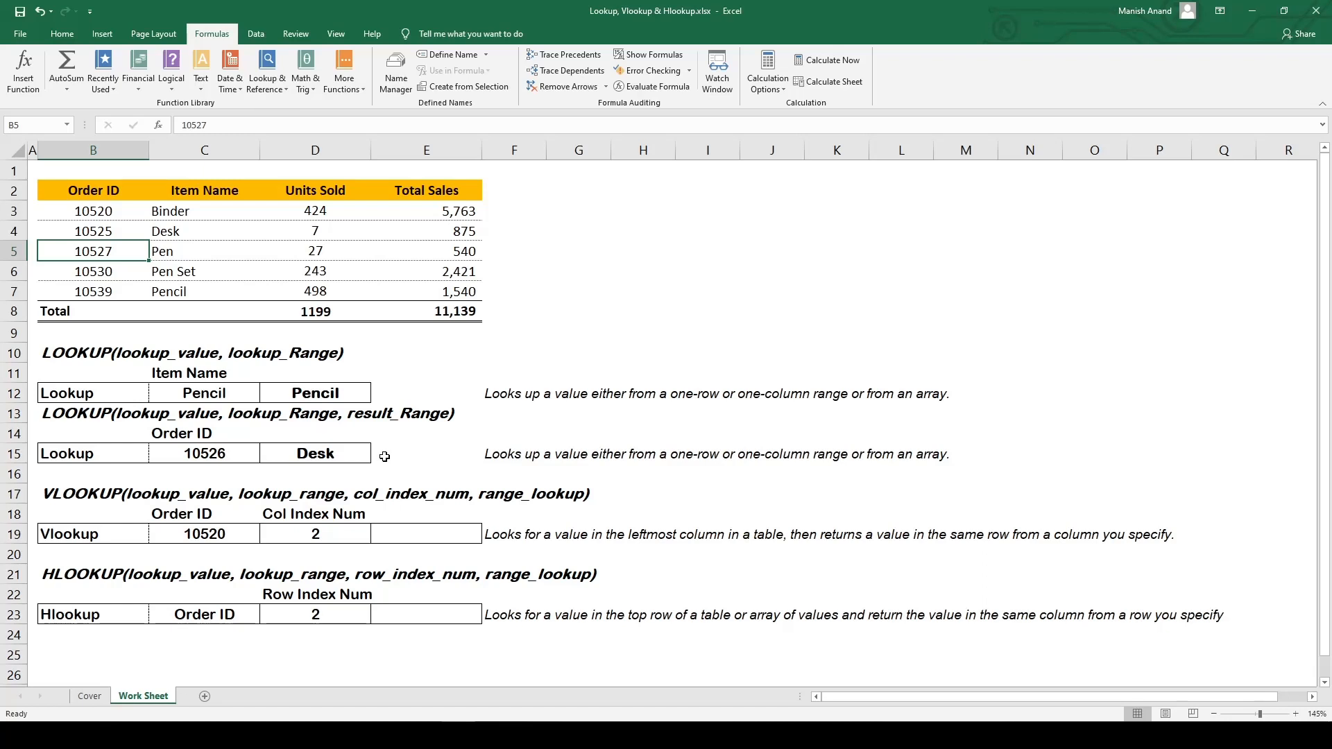
- Start a VLOOKUP formula in E19 with the Order ID in C19 as the lookup value
click(418, 539)
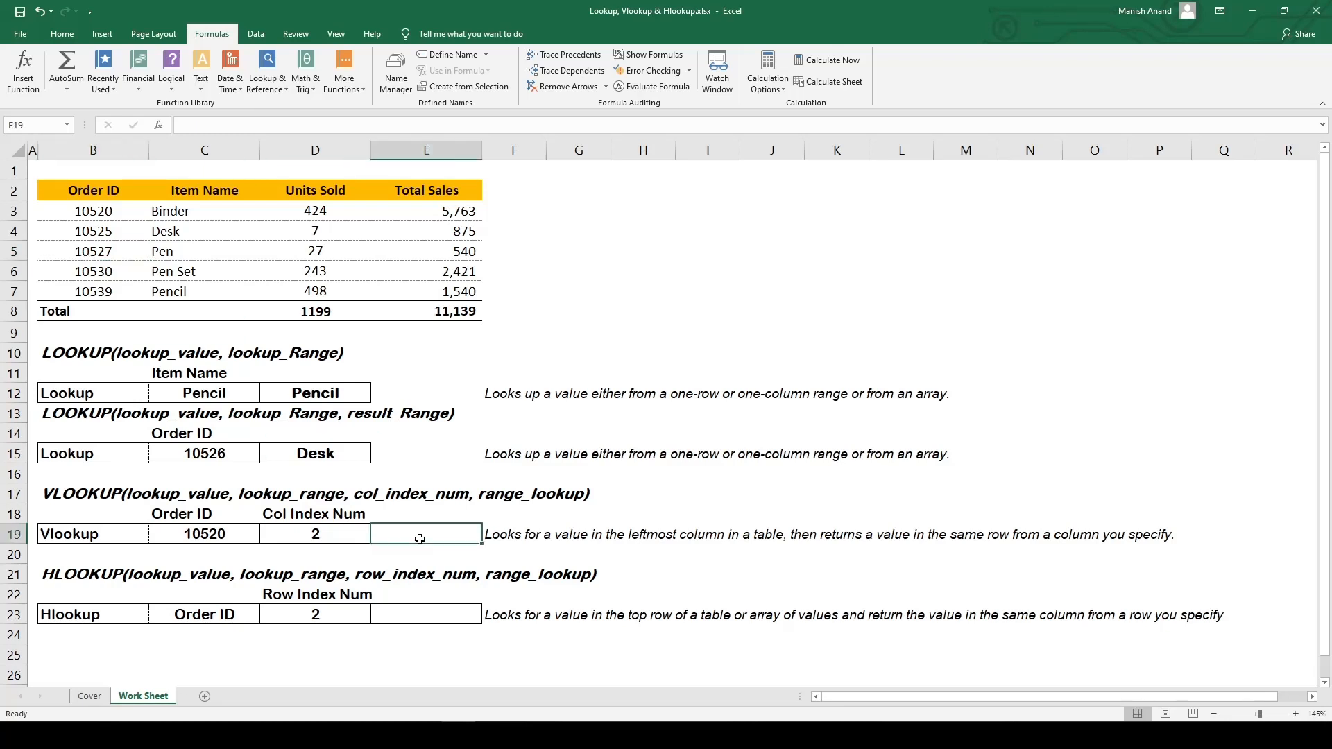
key(Left)
key(Left)
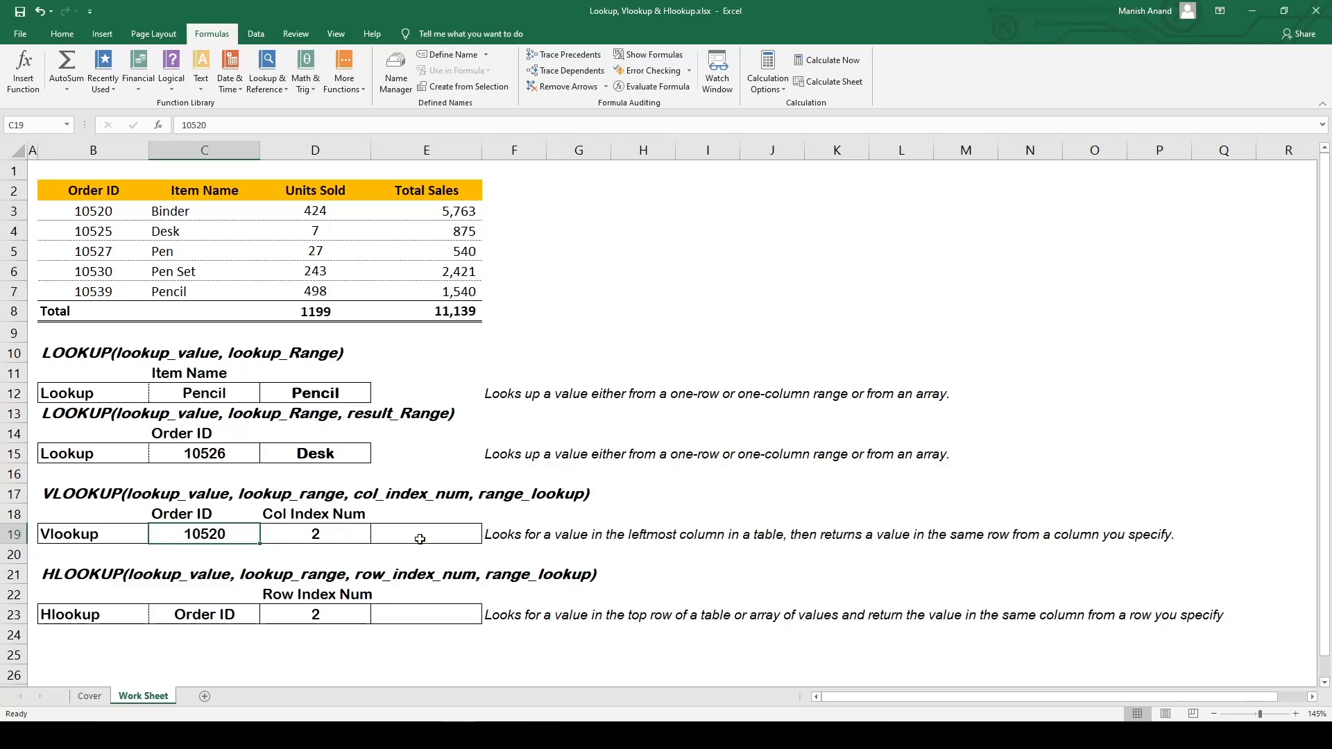
key(Right)
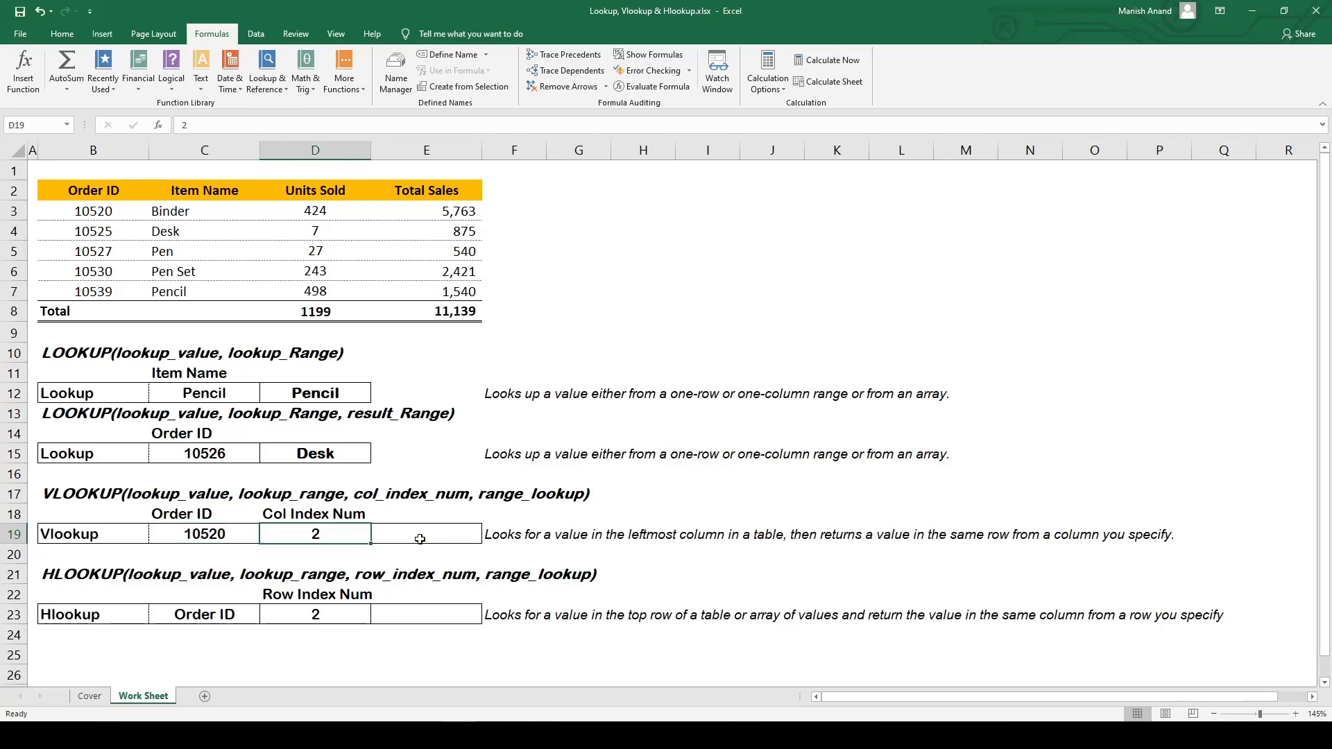
key(Right)
text(=)
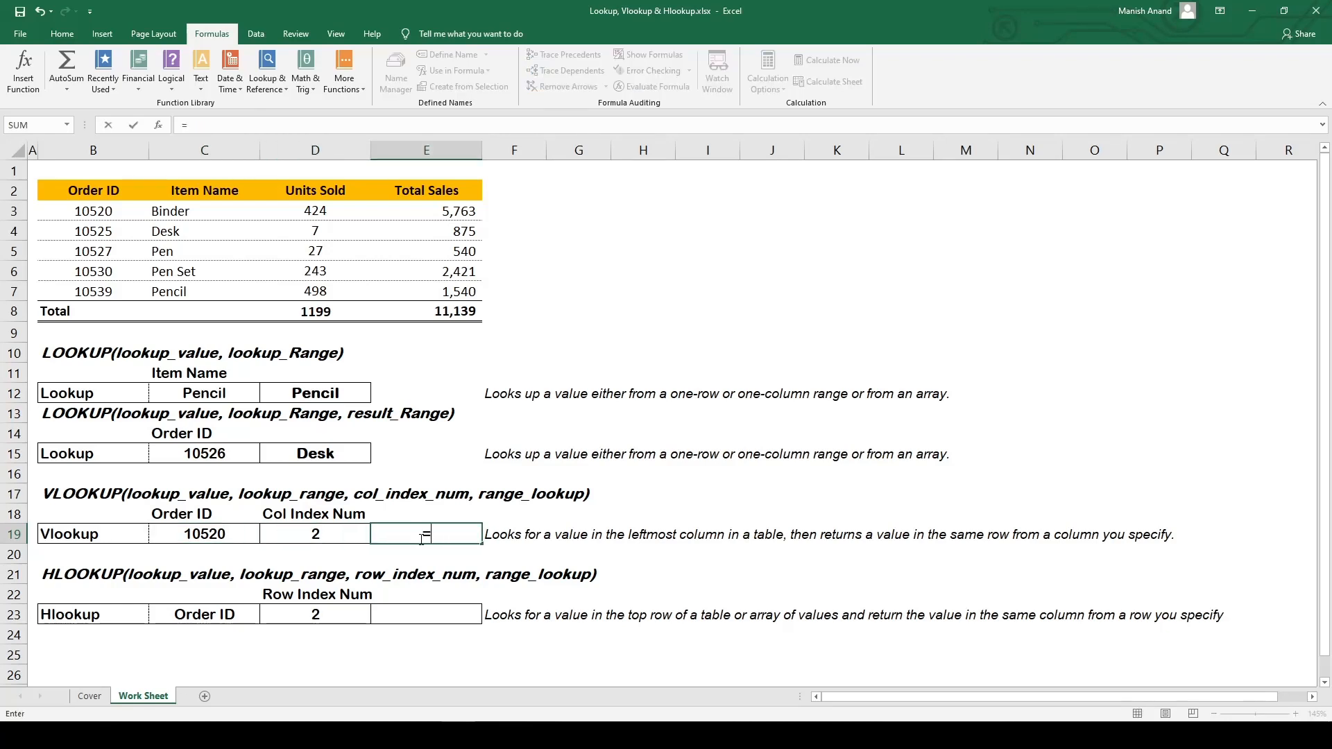
text(vl)
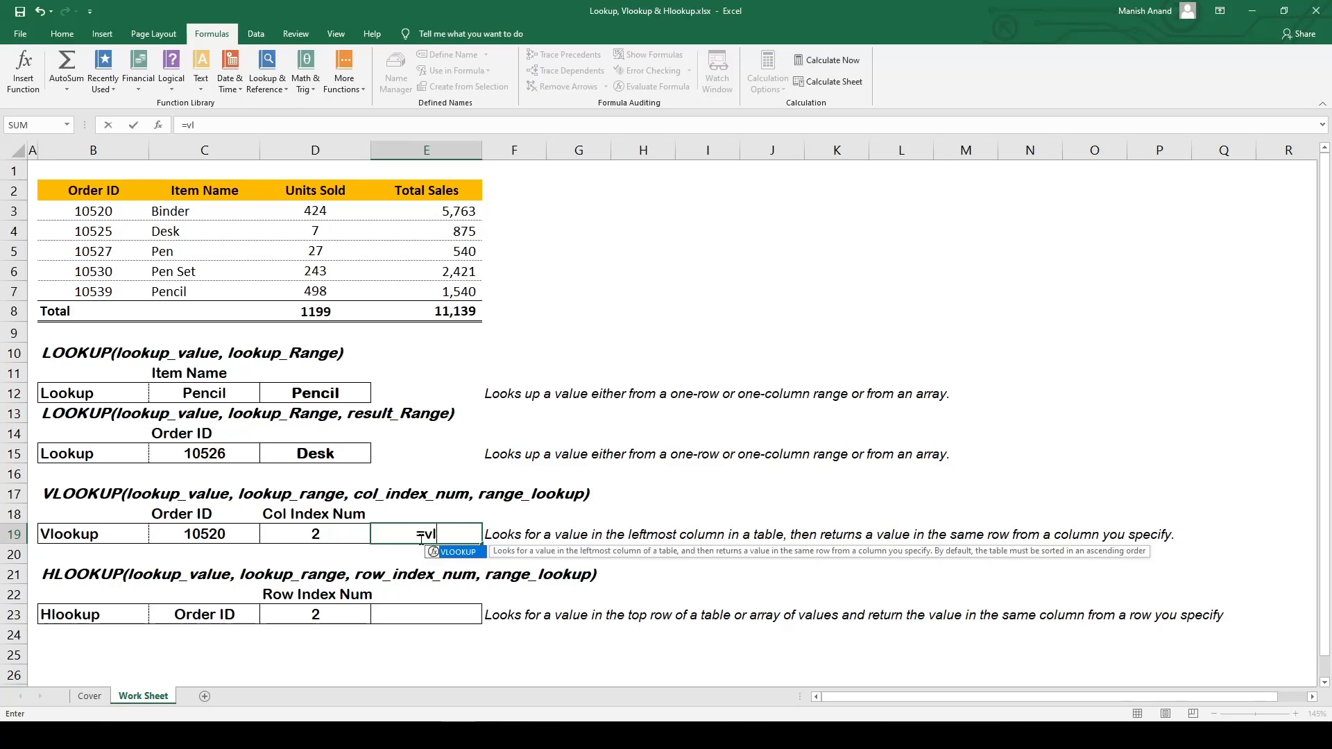
key(Tab)
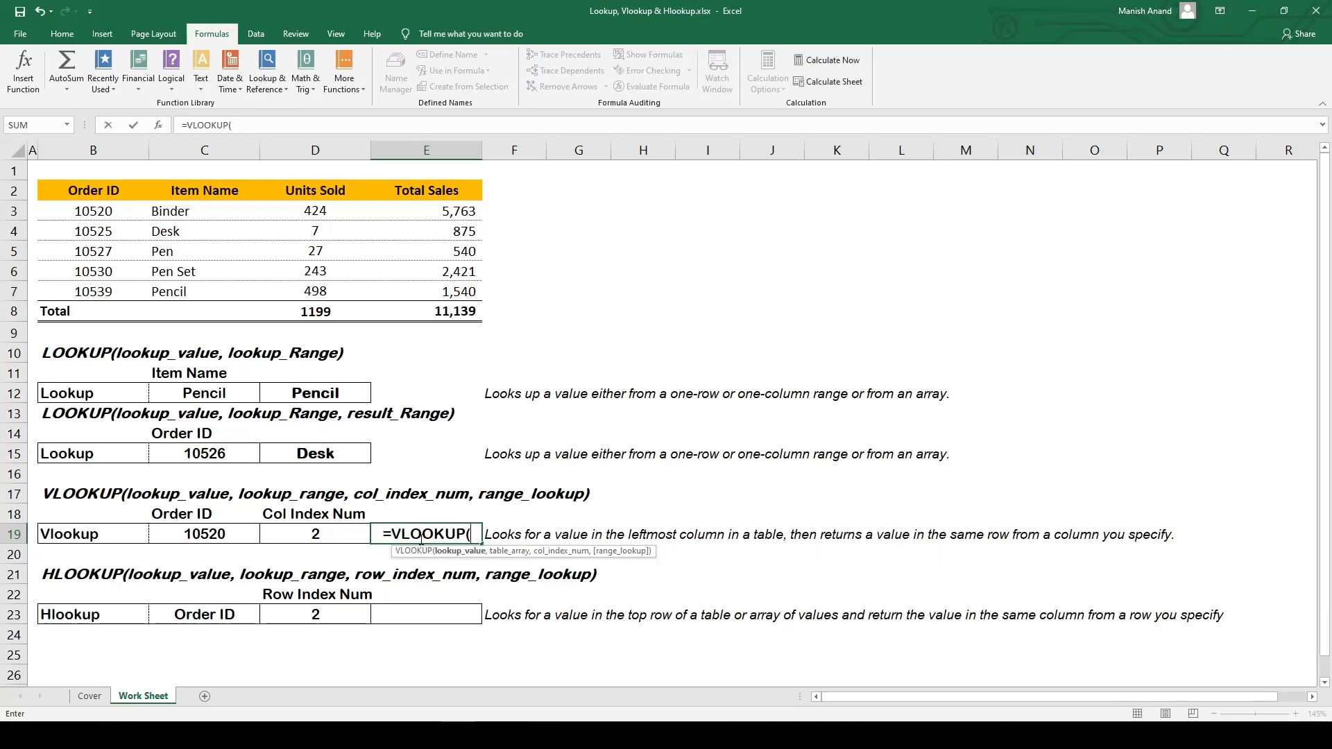
key(Left)
key(Left)
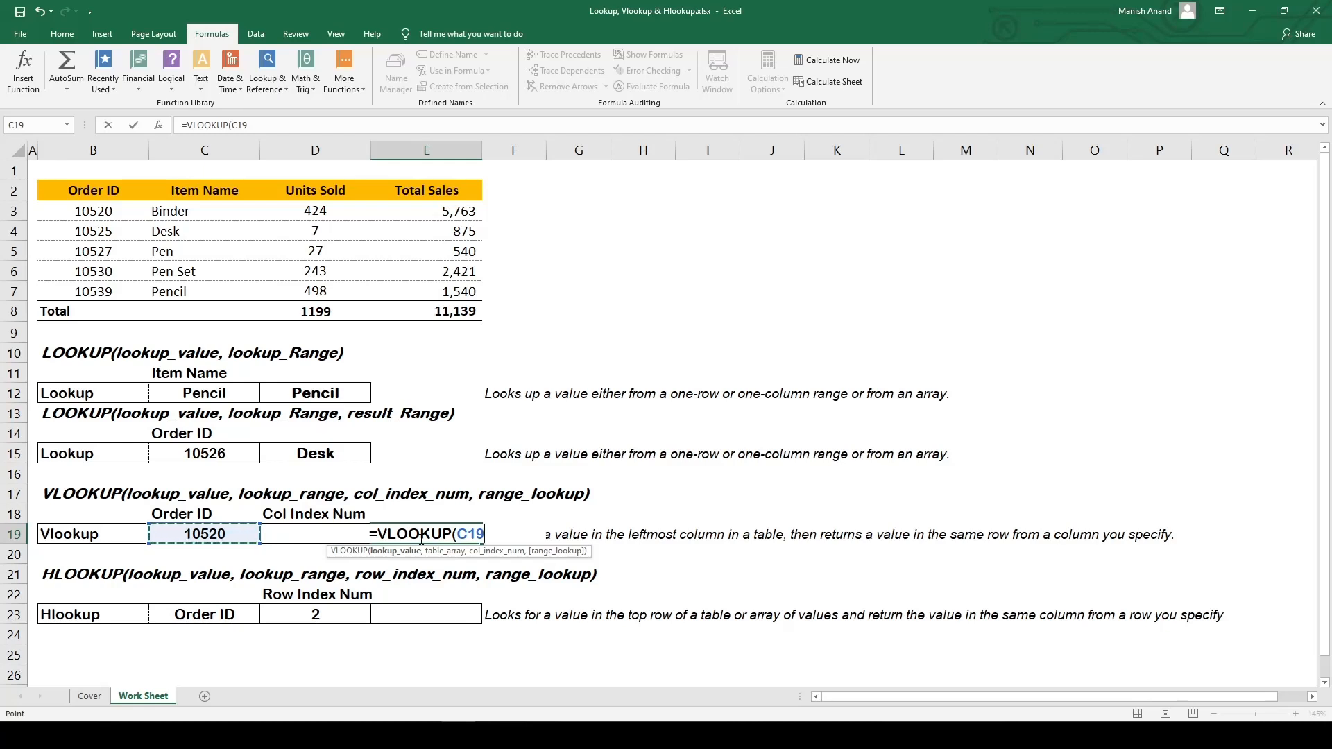
- Add the table rows B3:E7, from Order ID to Total Sales without the total row, as the table array
text(,)
key(ctrl+Up)
key(ctrl+Up)
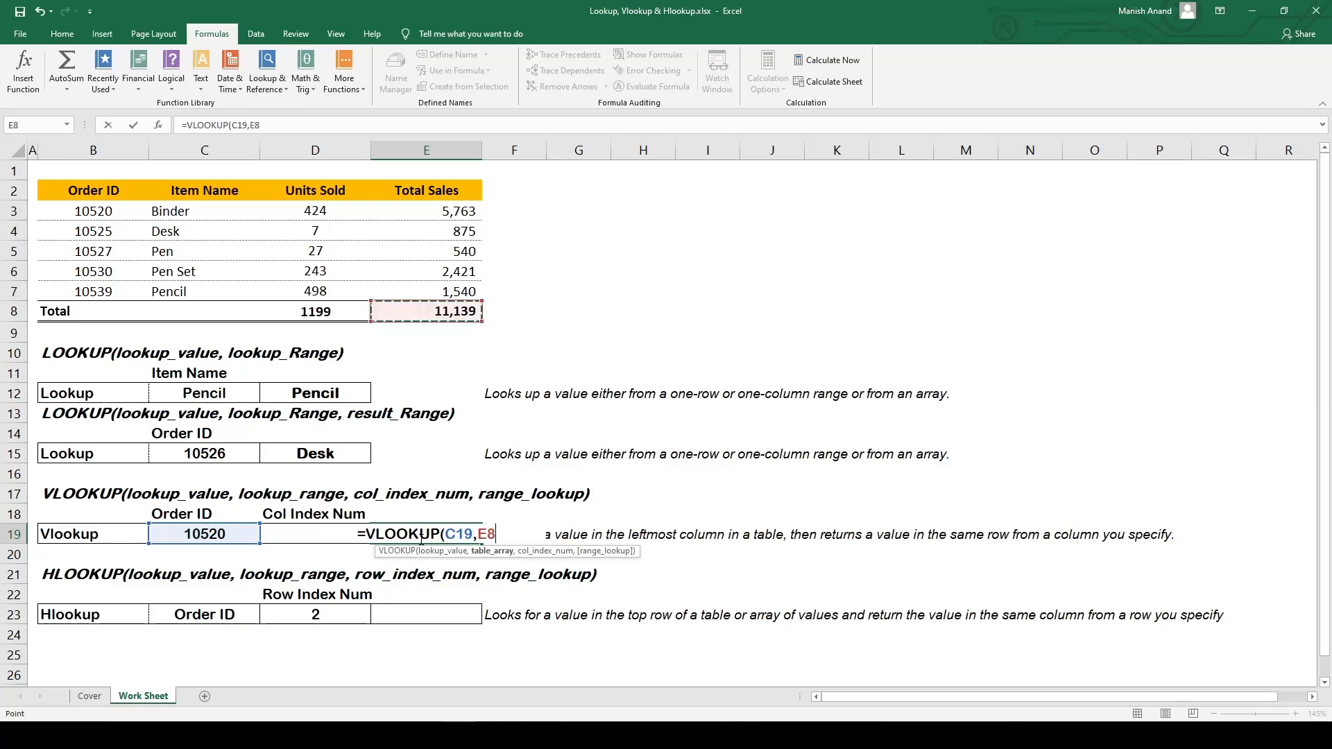
key(Down)
key(ctrl+shift+Left)
key(shift+Down)
key(shift+Down)
key(shift+Down)
key(shift+Down)
key(shift+Down)
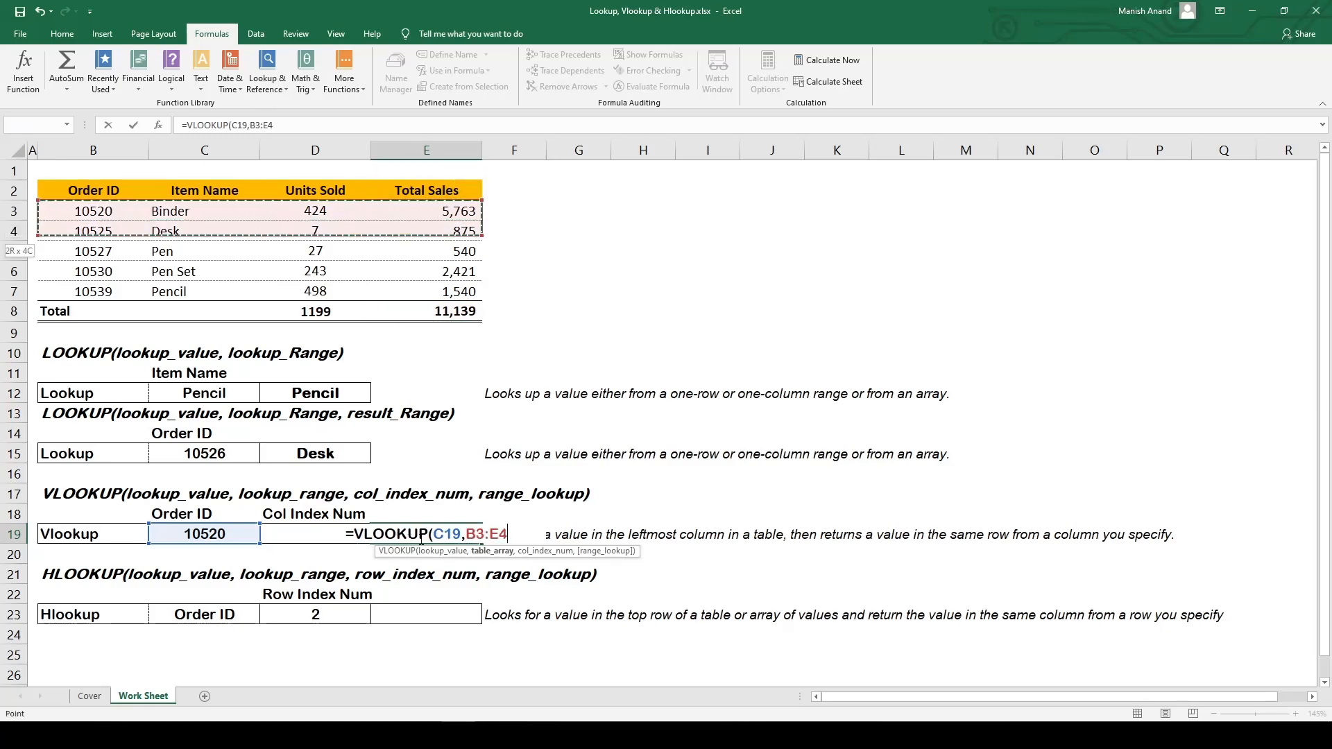
key(shift+Up)
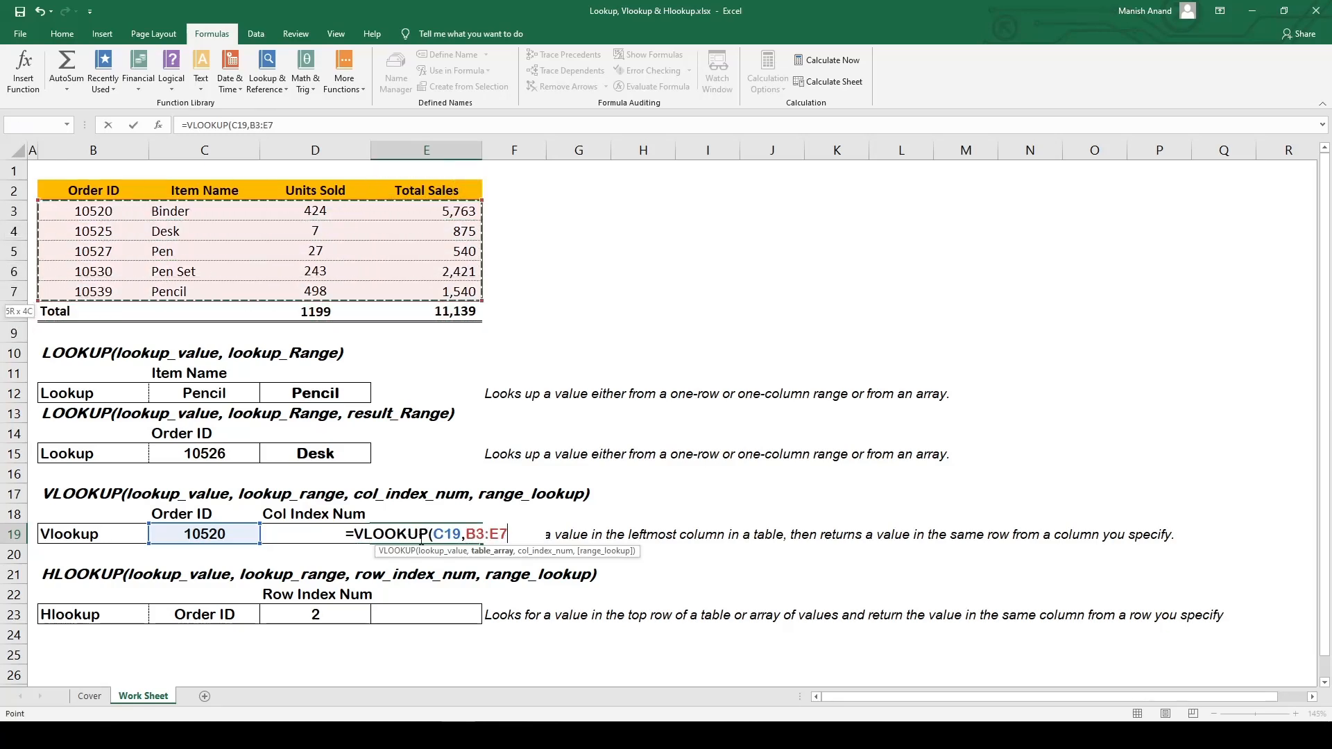
- Add column index 2 and exact match 0 to complete the formula =VLOOKUP(C19,B3:E7,2,0) in E19
text(,)
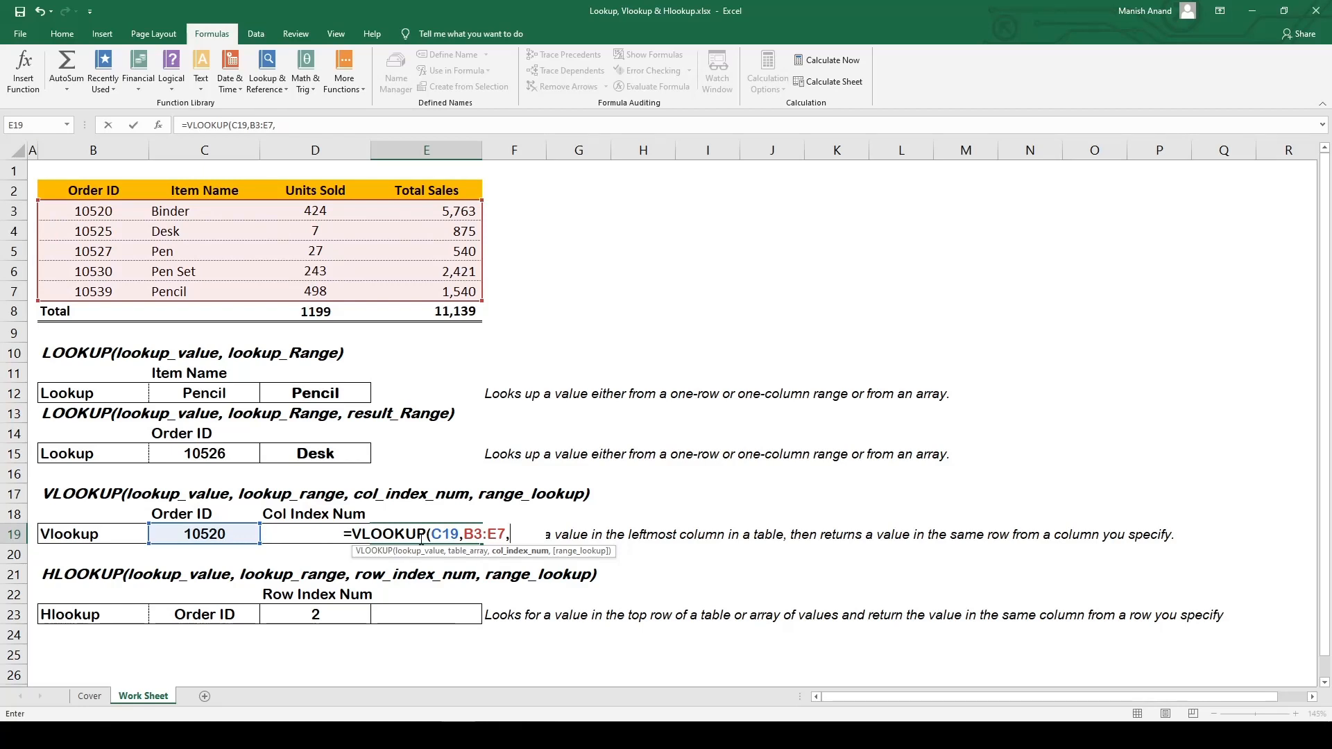
text(2)
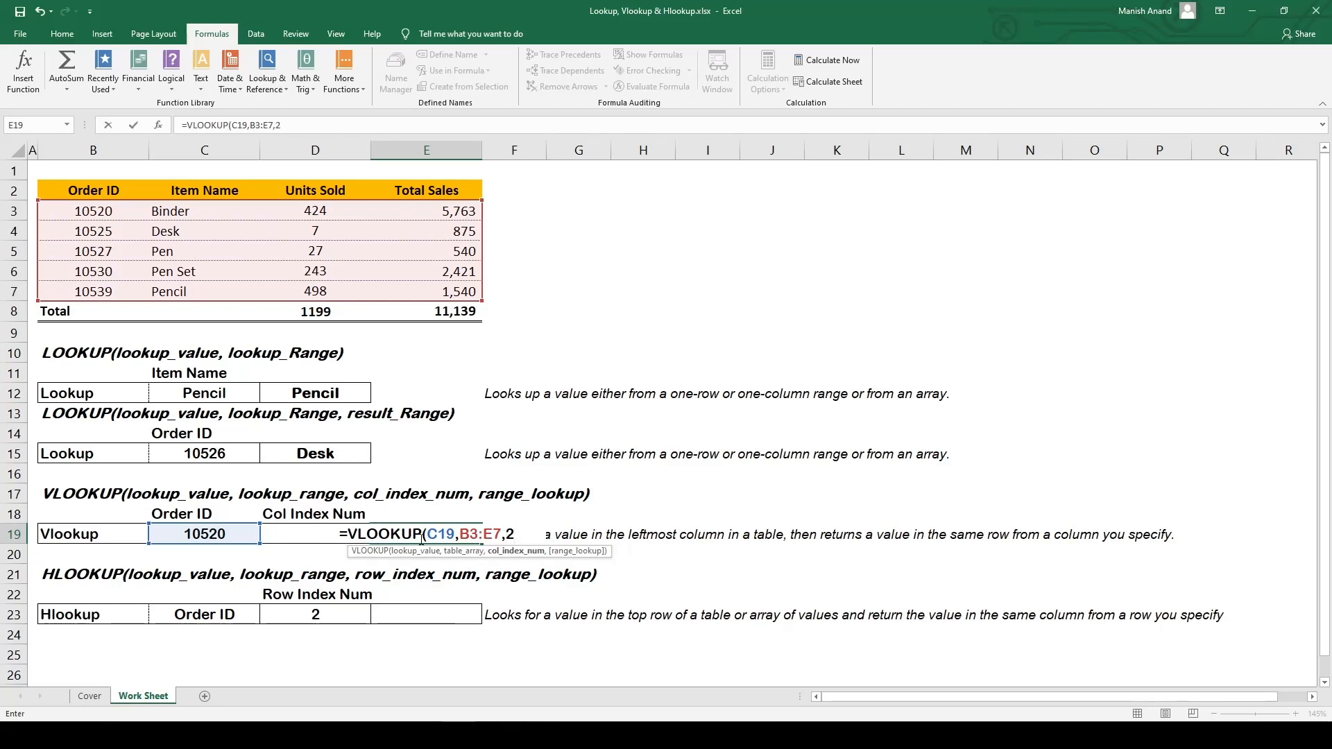
text(,)
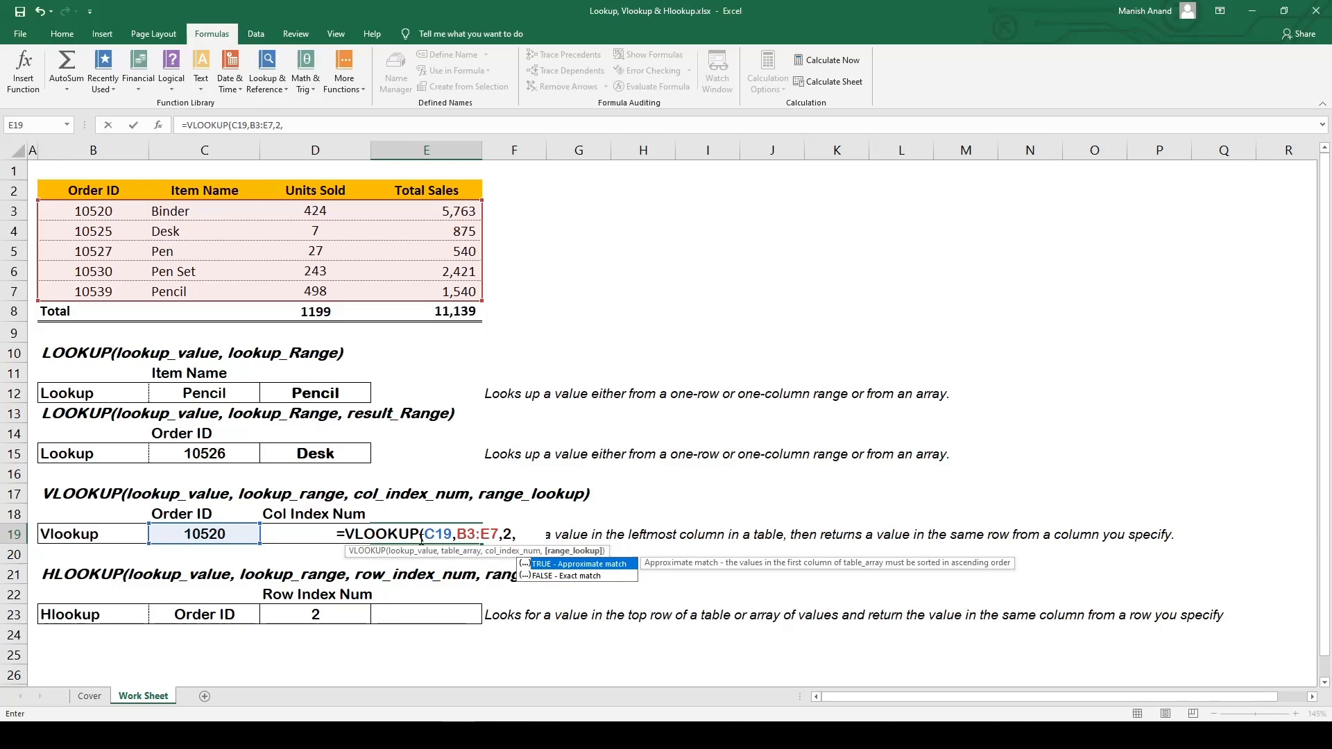
text(0)
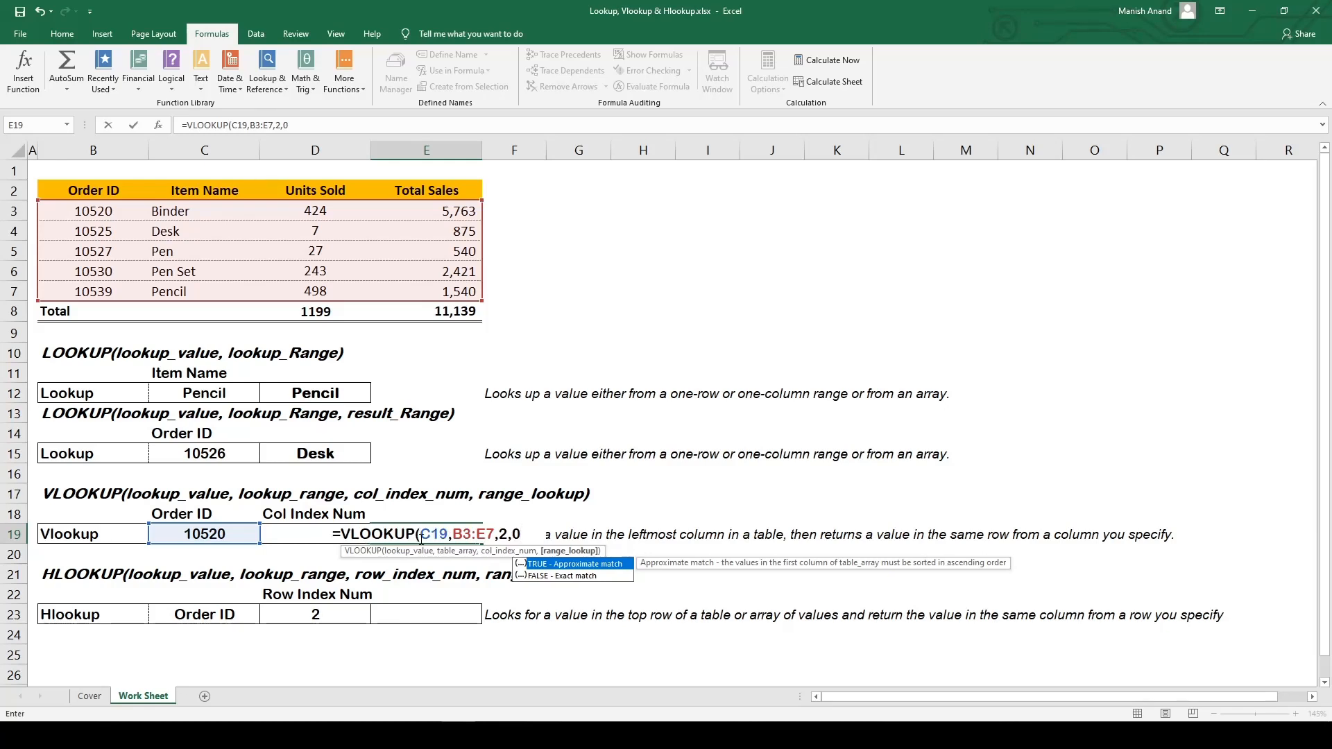
text())
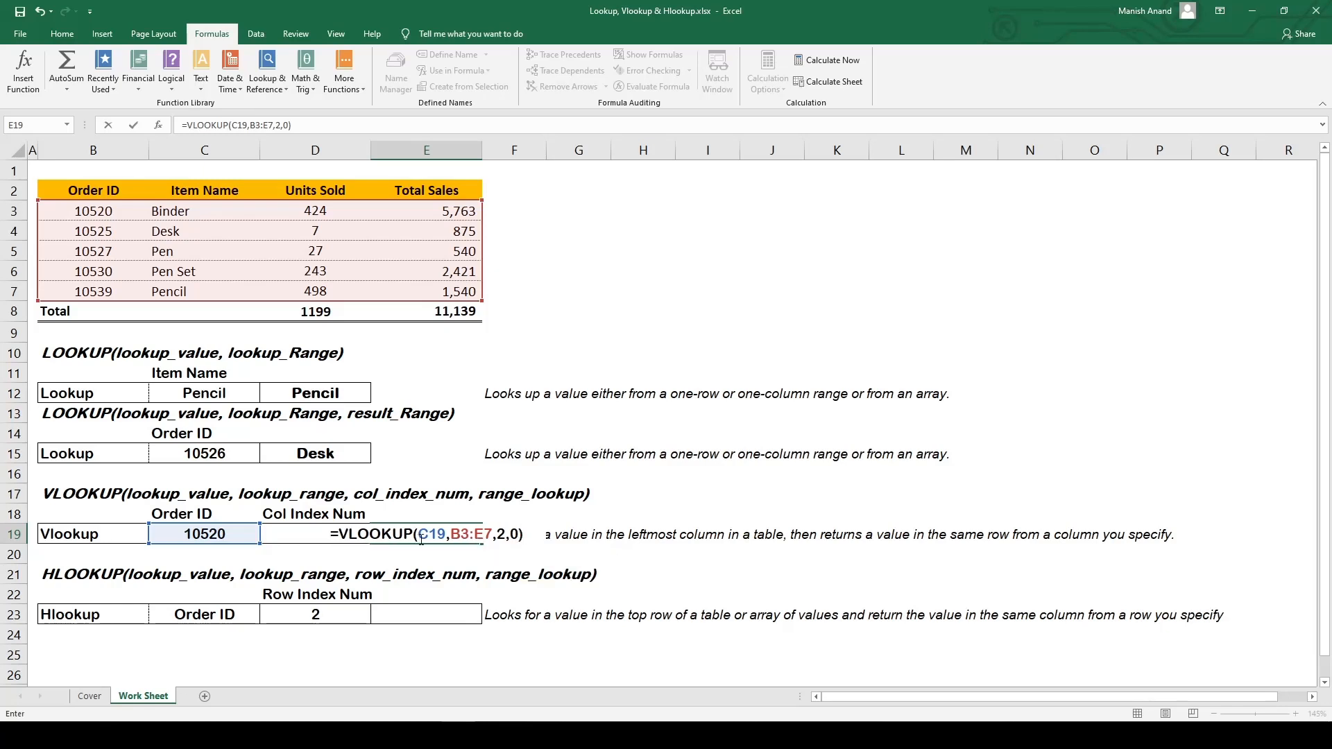
key(Return)
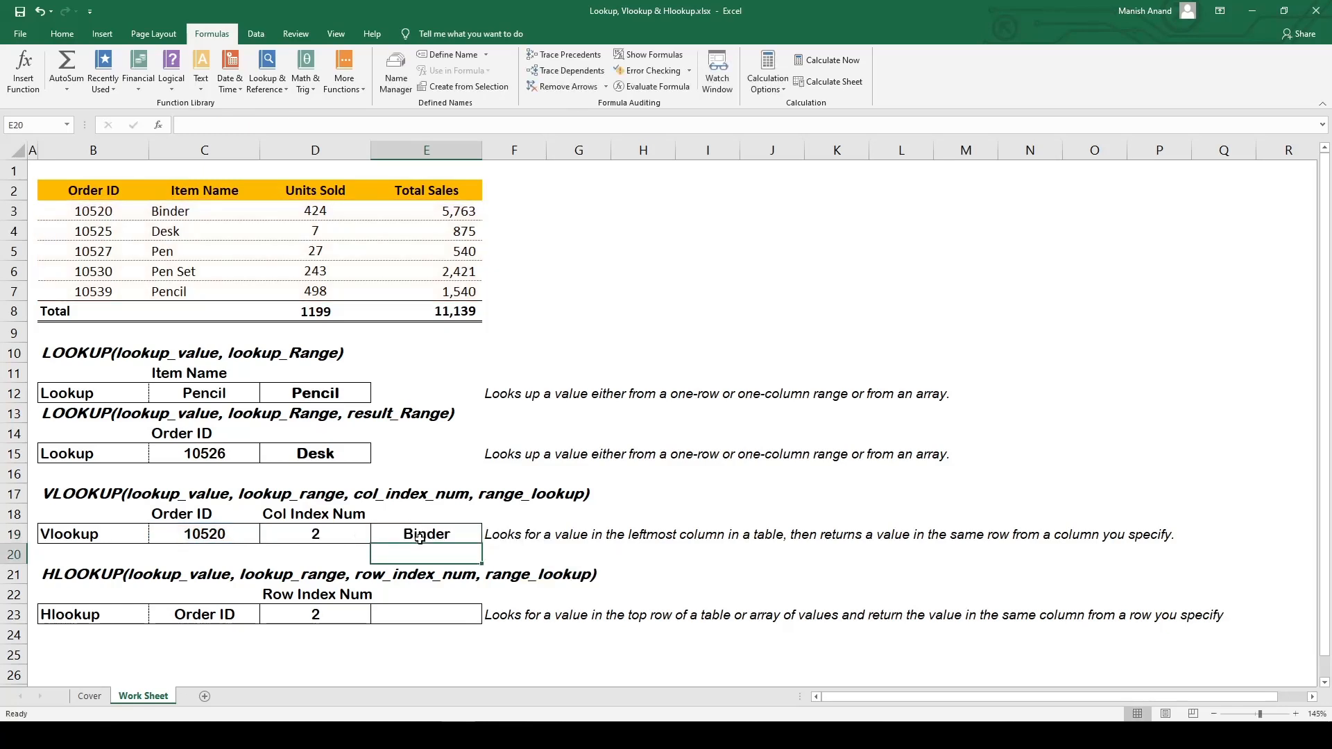
- Compare the VLOOKUP Order ID in C19 and the column index in D19 with the Binder row of the table
key(Up)
key(Left)
key(Left)
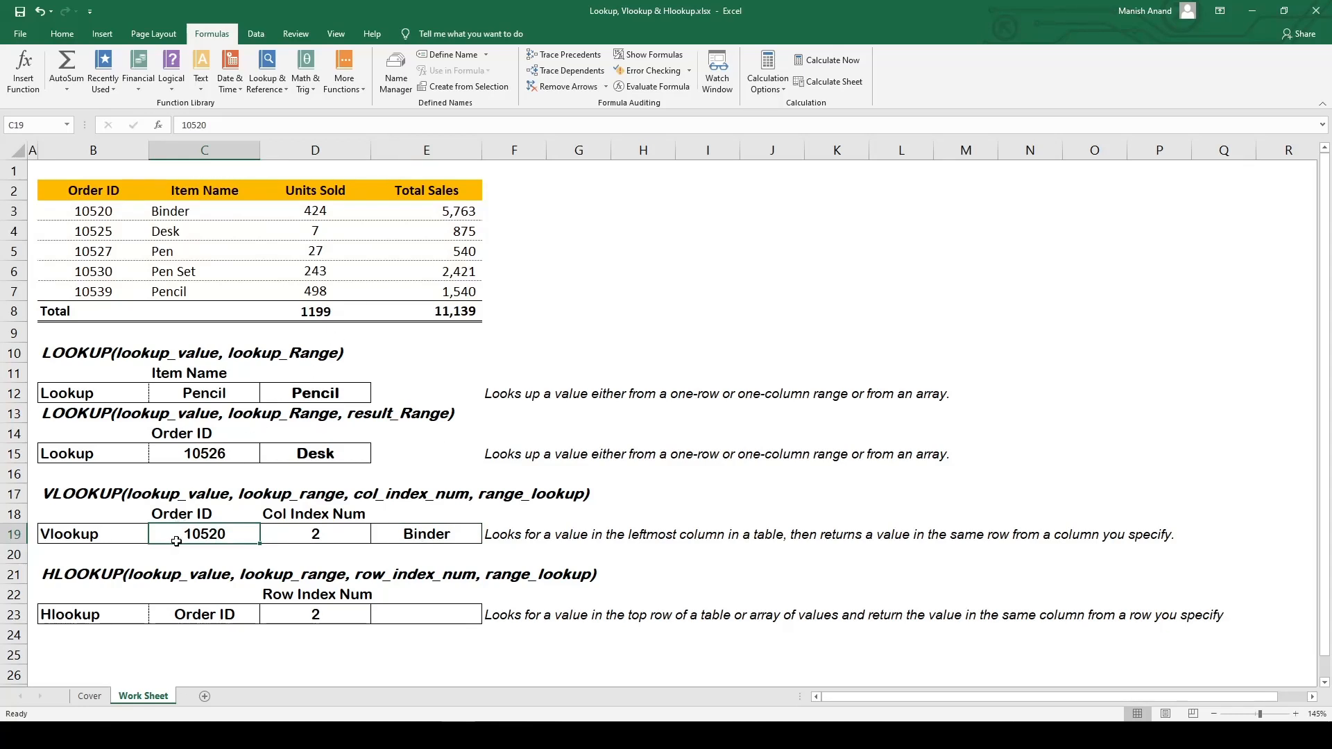
click(96, 213)
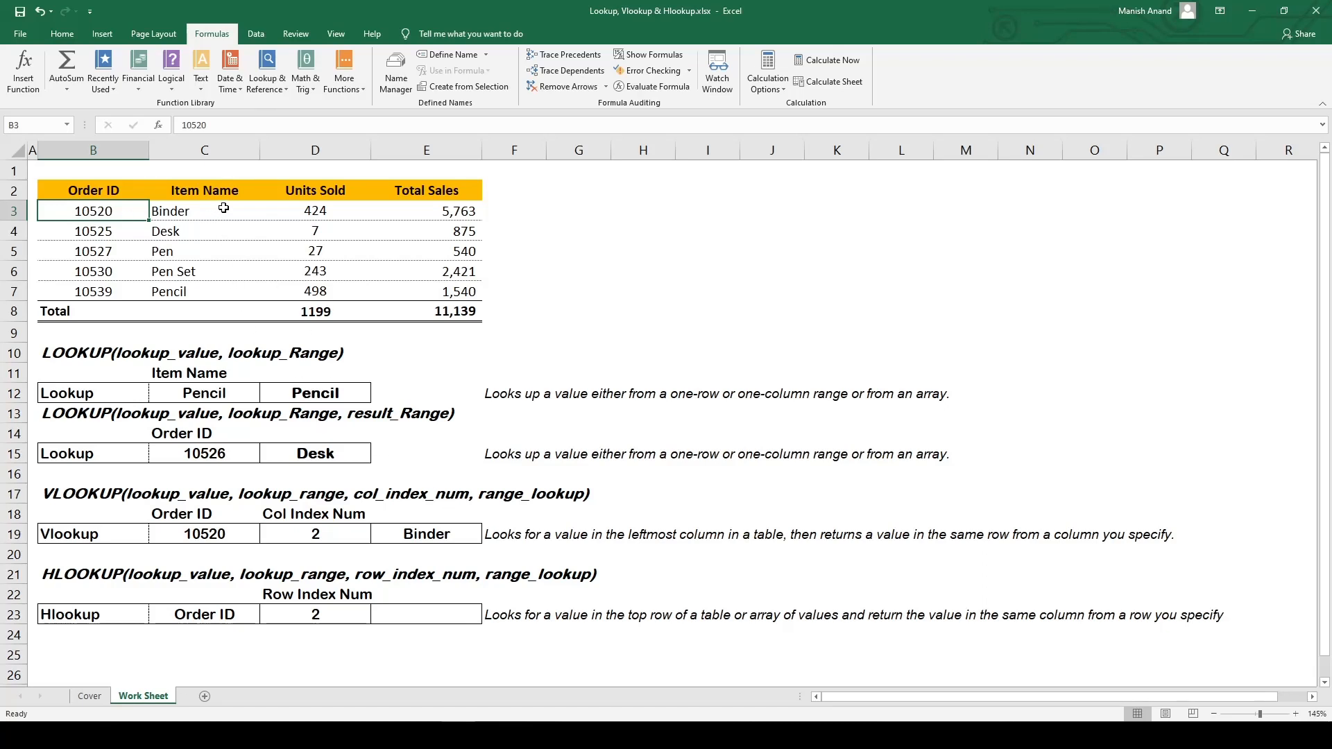
drag(223, 208, 109, 213)
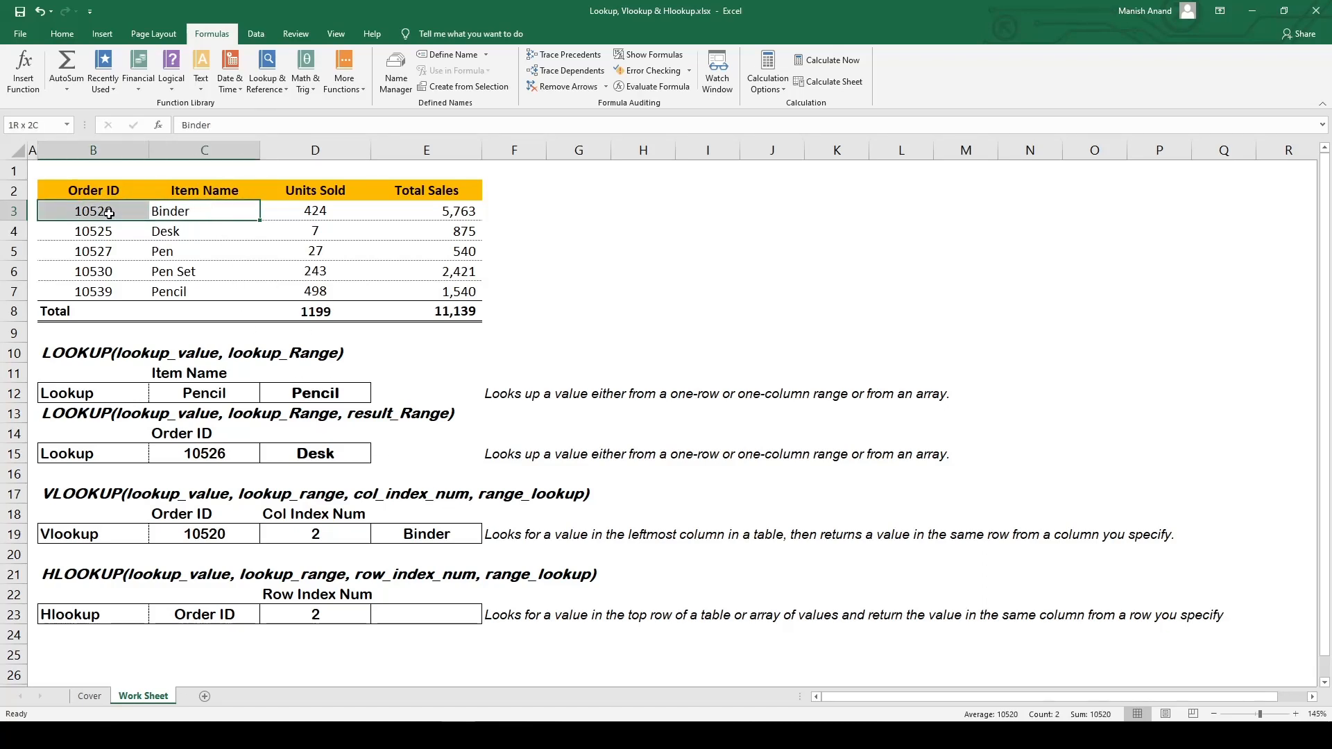
click(345, 535)
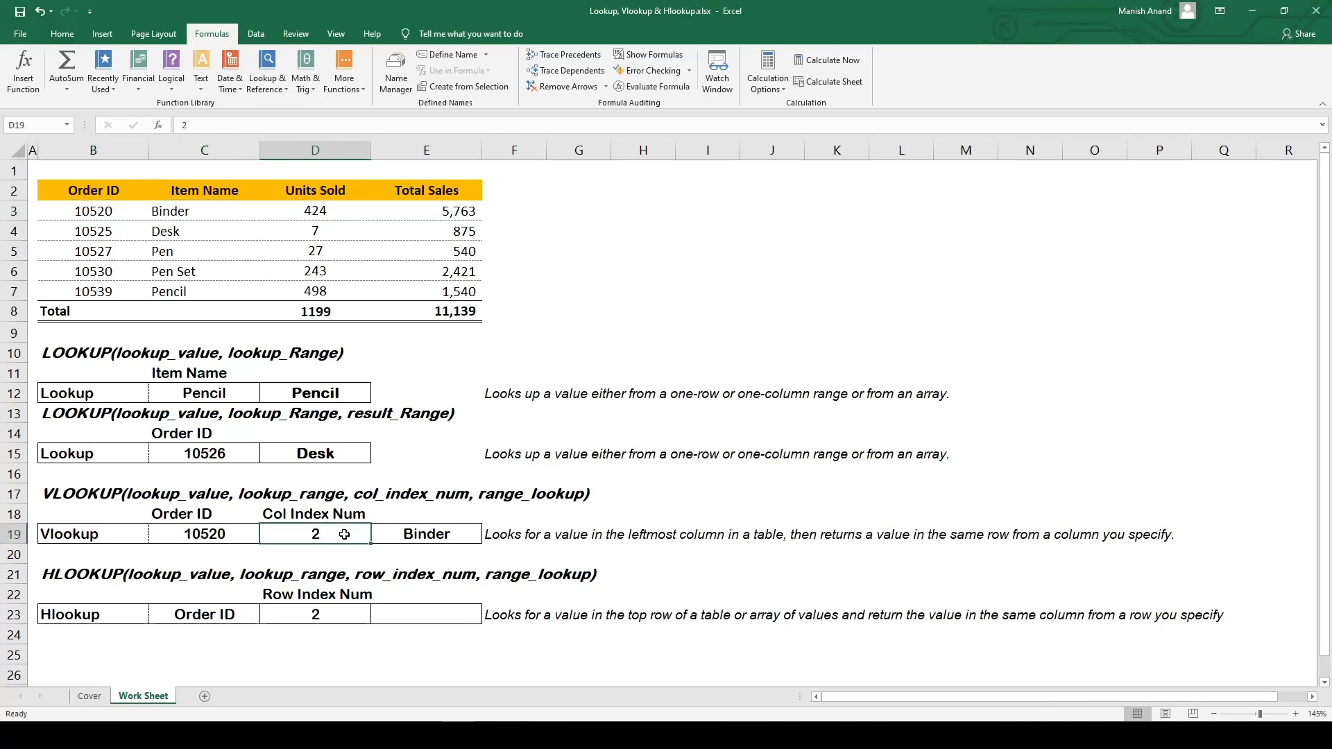
- Replace the fixed column index in the E19 formula with a reference to D19, giving =VLOOKUP(C19,B3:E7,D19,0)
click(413, 539)
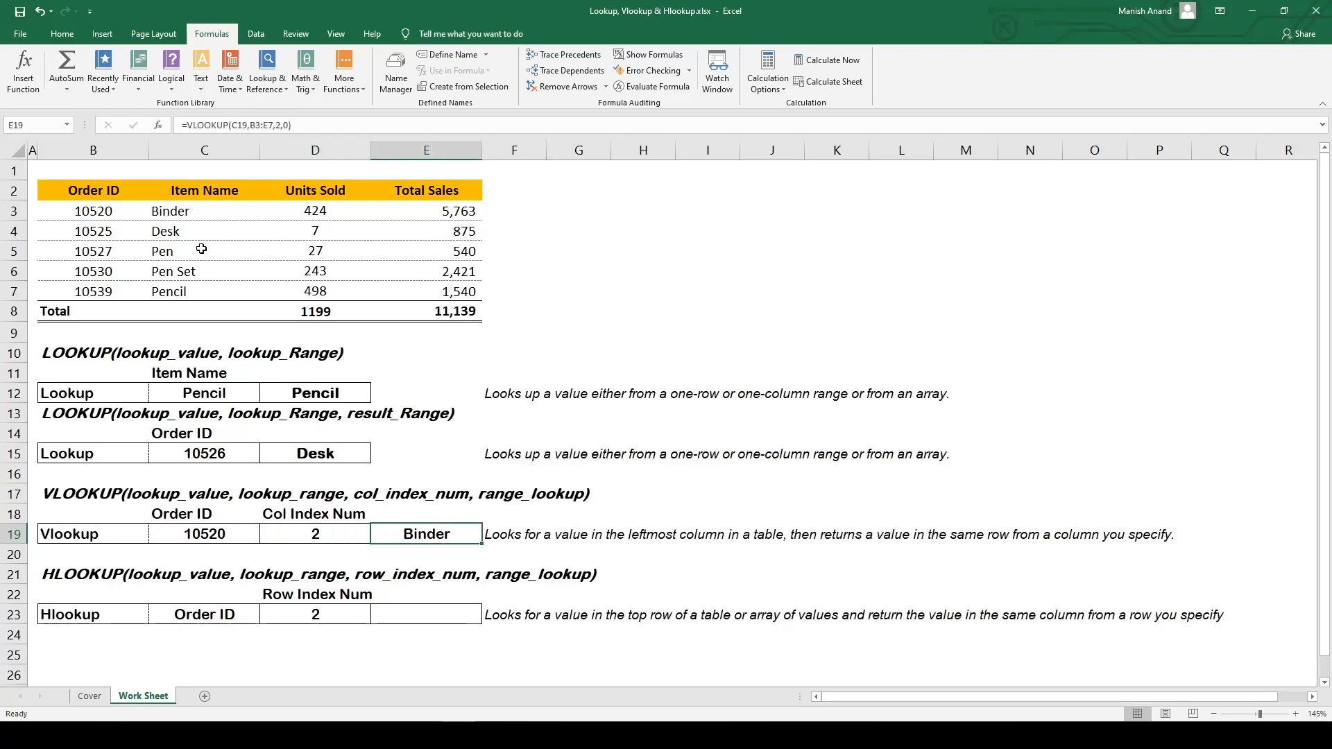
click(279, 125)
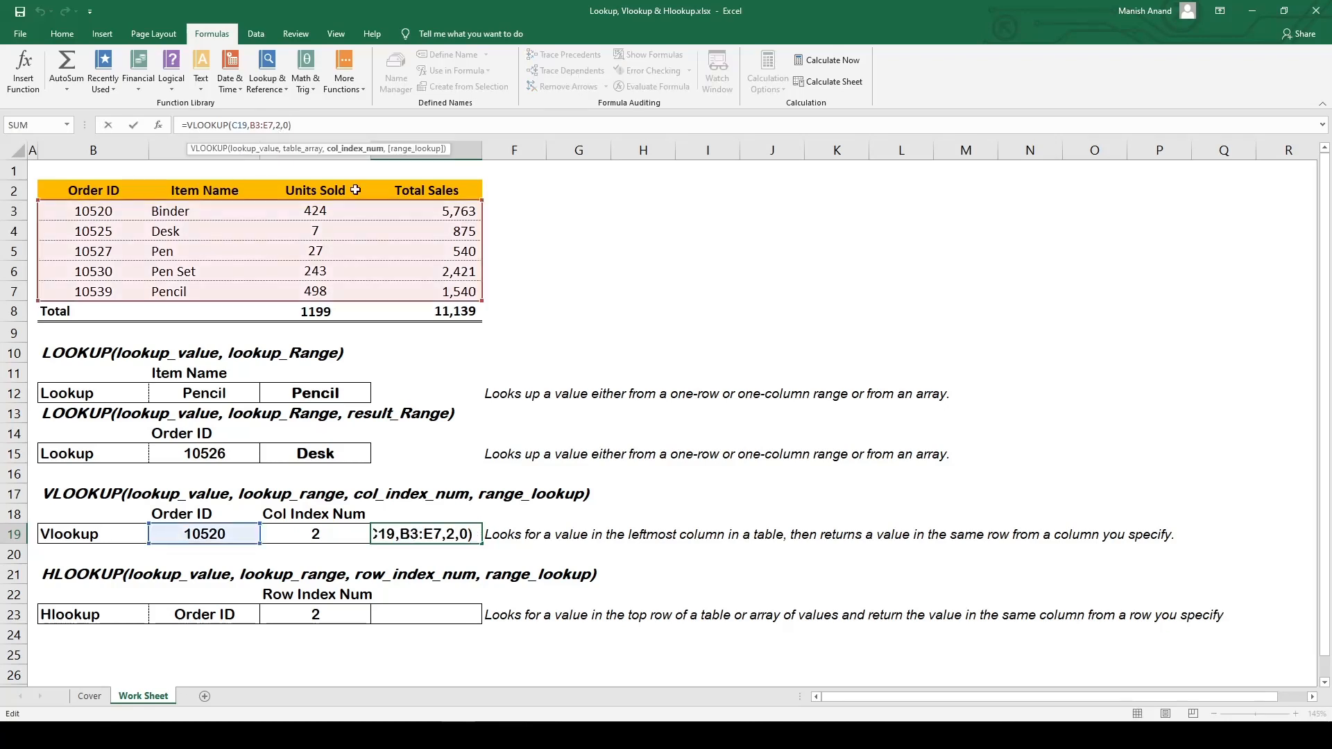
key(BackSpace)
key(Left)
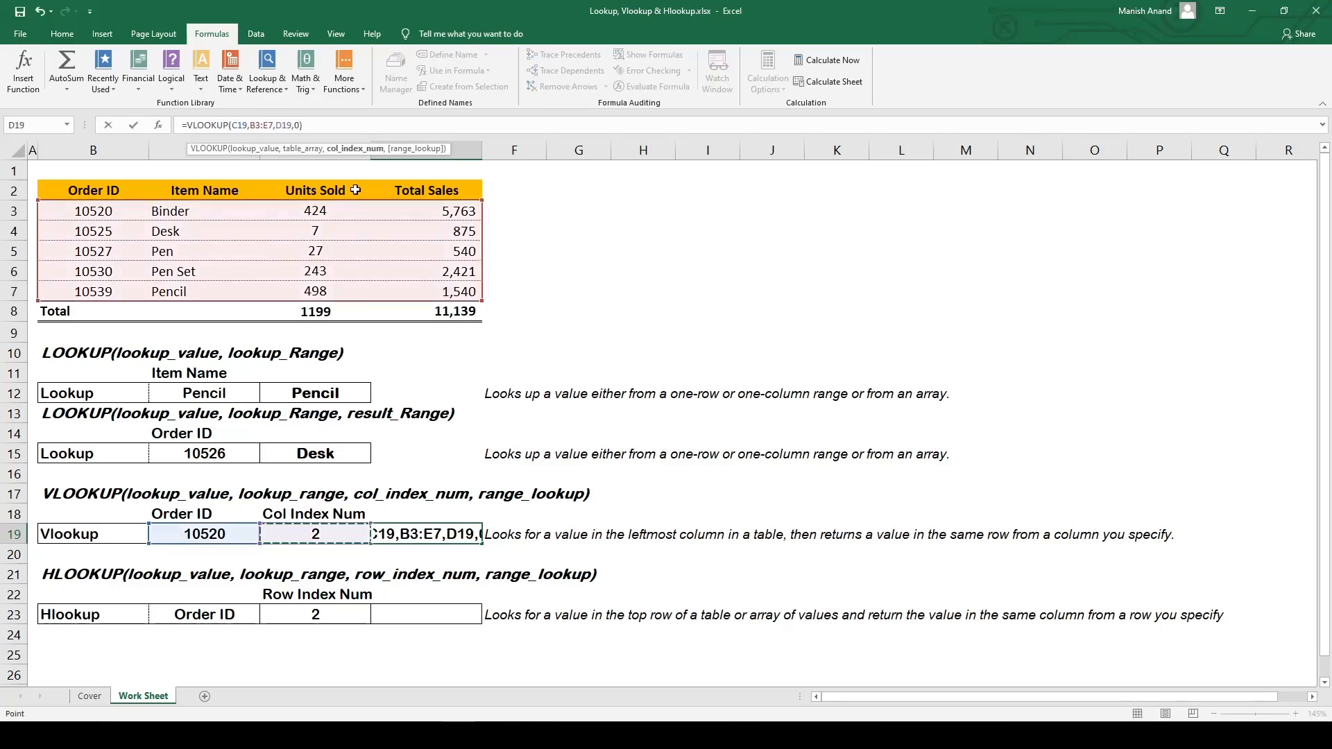
key(Return)
- Set the VLOOKUP column index in D19 to 3 to return the units sold
key(Up)
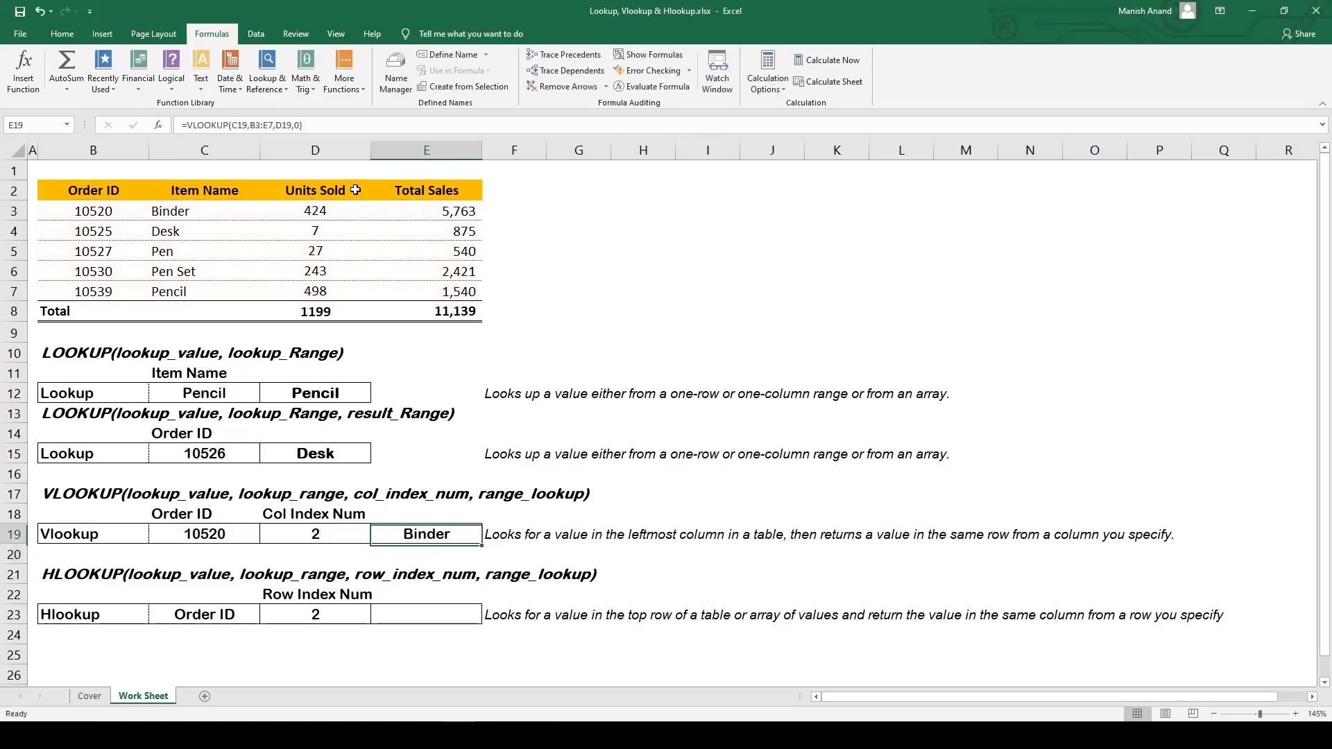
key(Left)
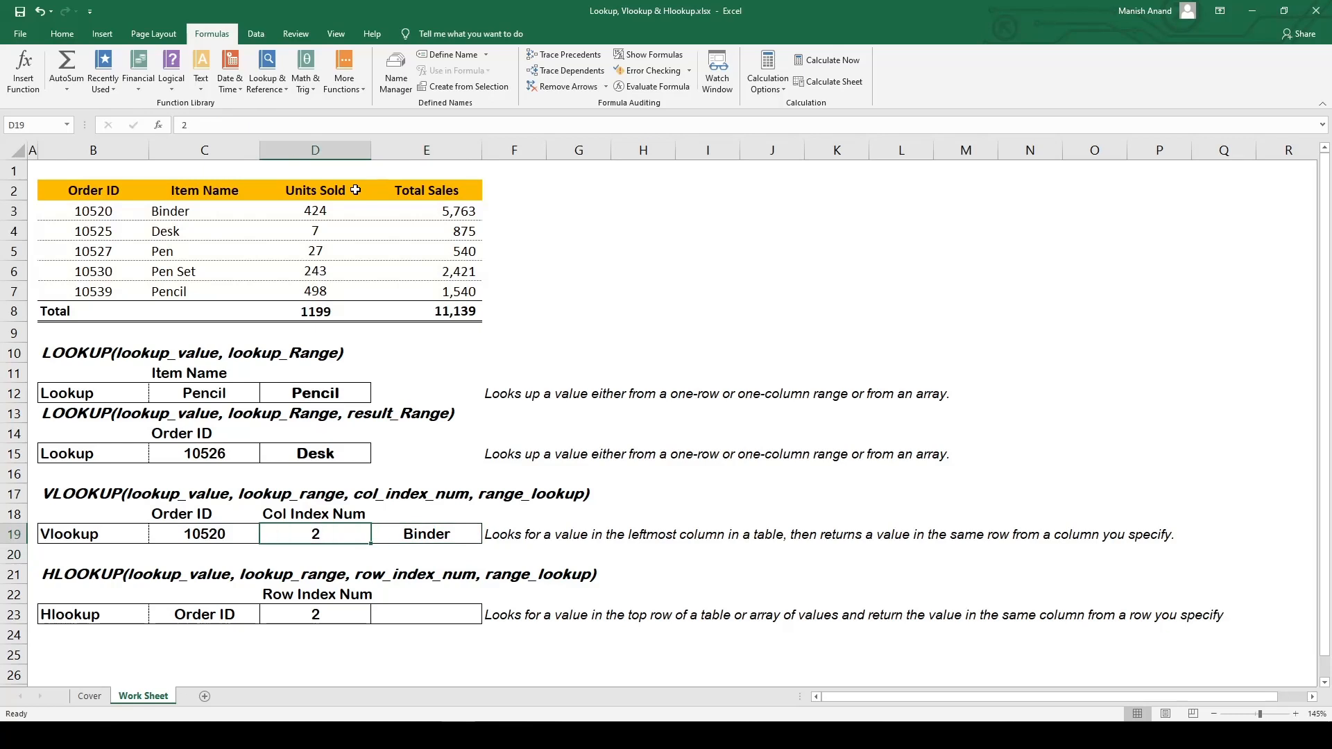
text(3)
key(Return)
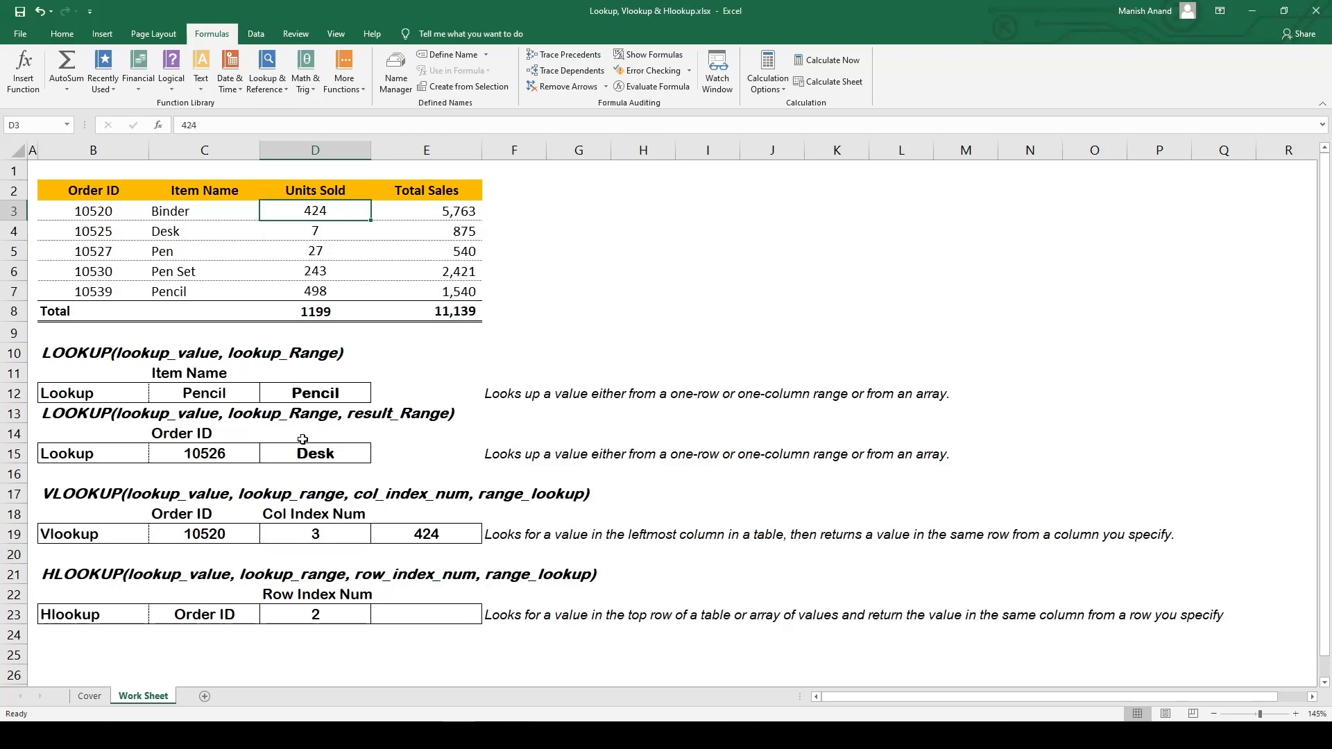
- Set the column index in D19 to 4 and check the result against the Total Sales of the Binder row
click(309, 532)
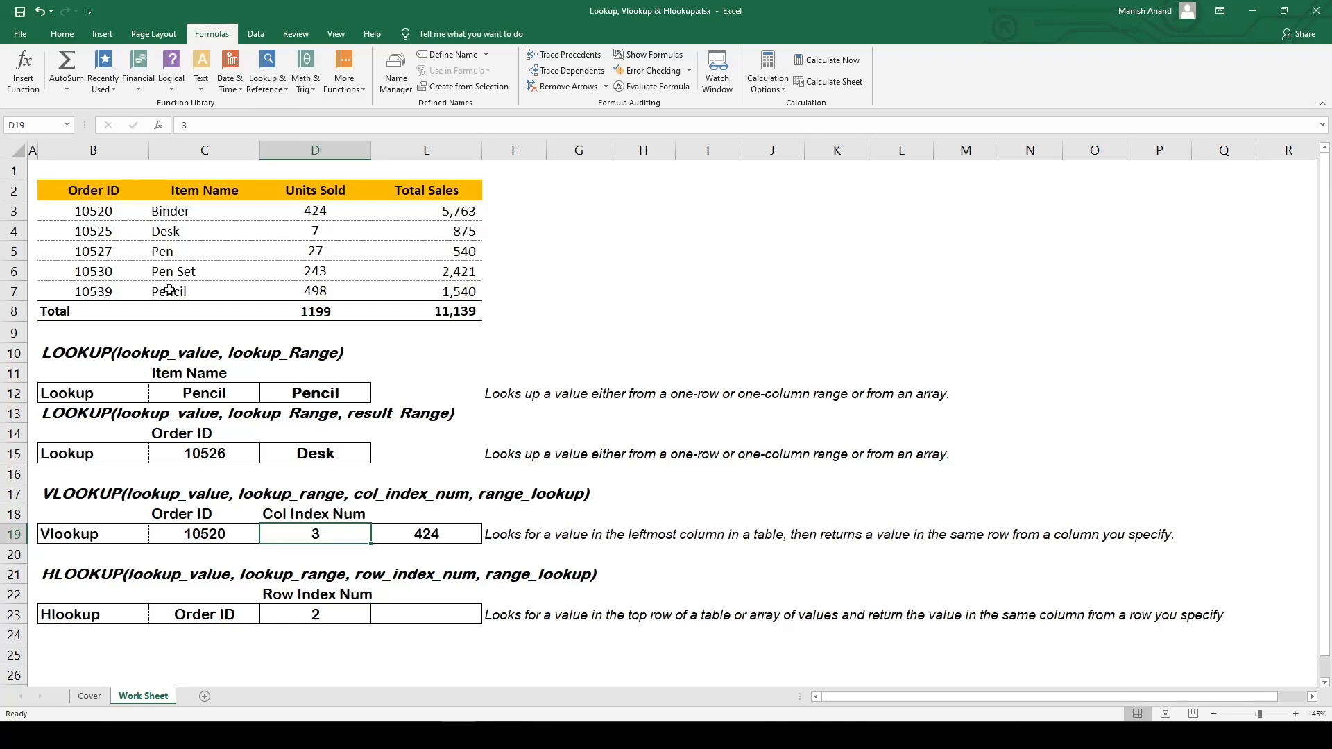
drag(111, 212, 405, 290)
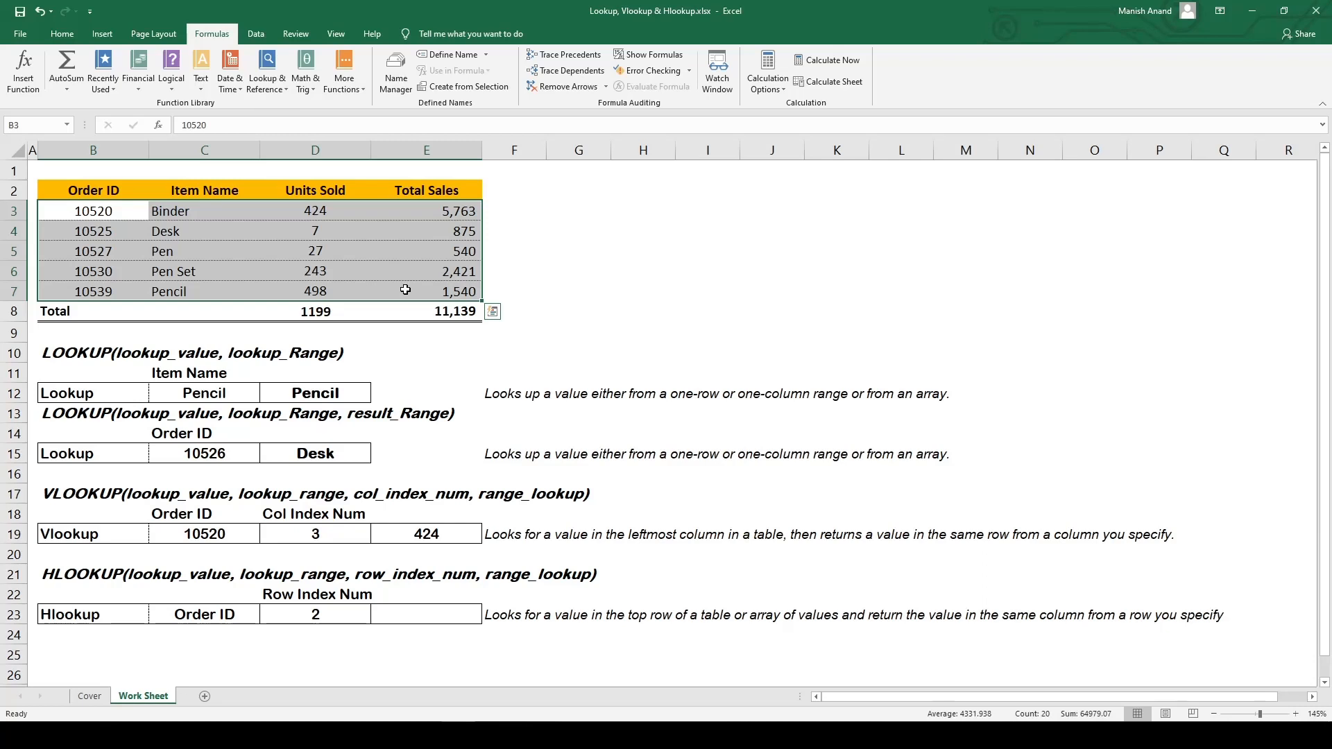
click(333, 535)
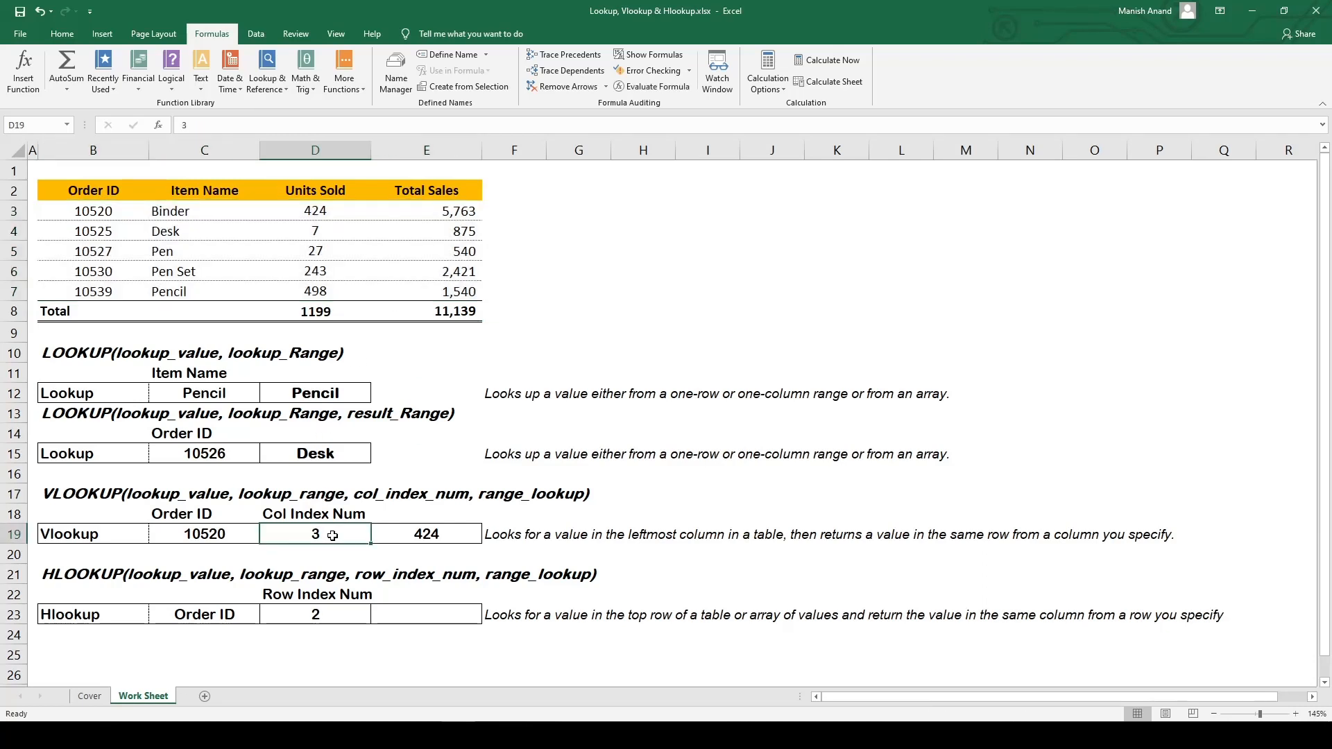
text(4)
key(Return)
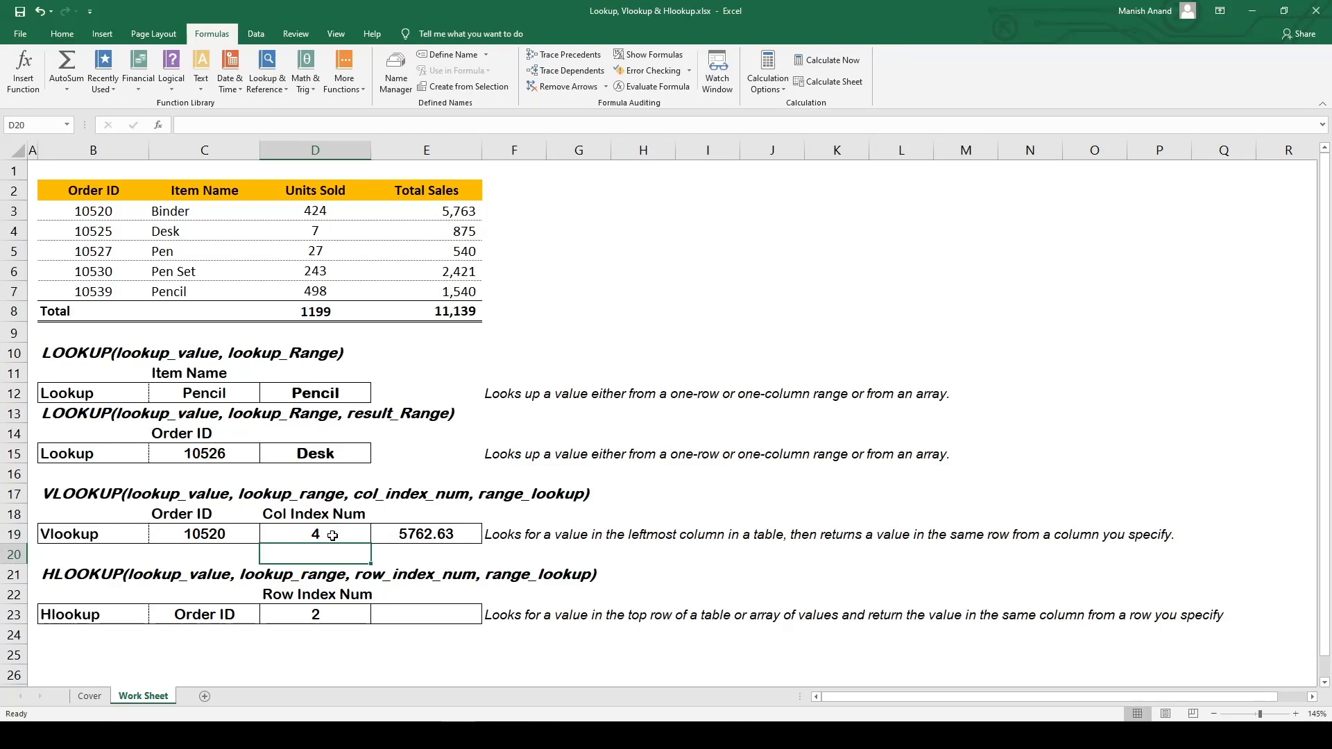
click(411, 215)
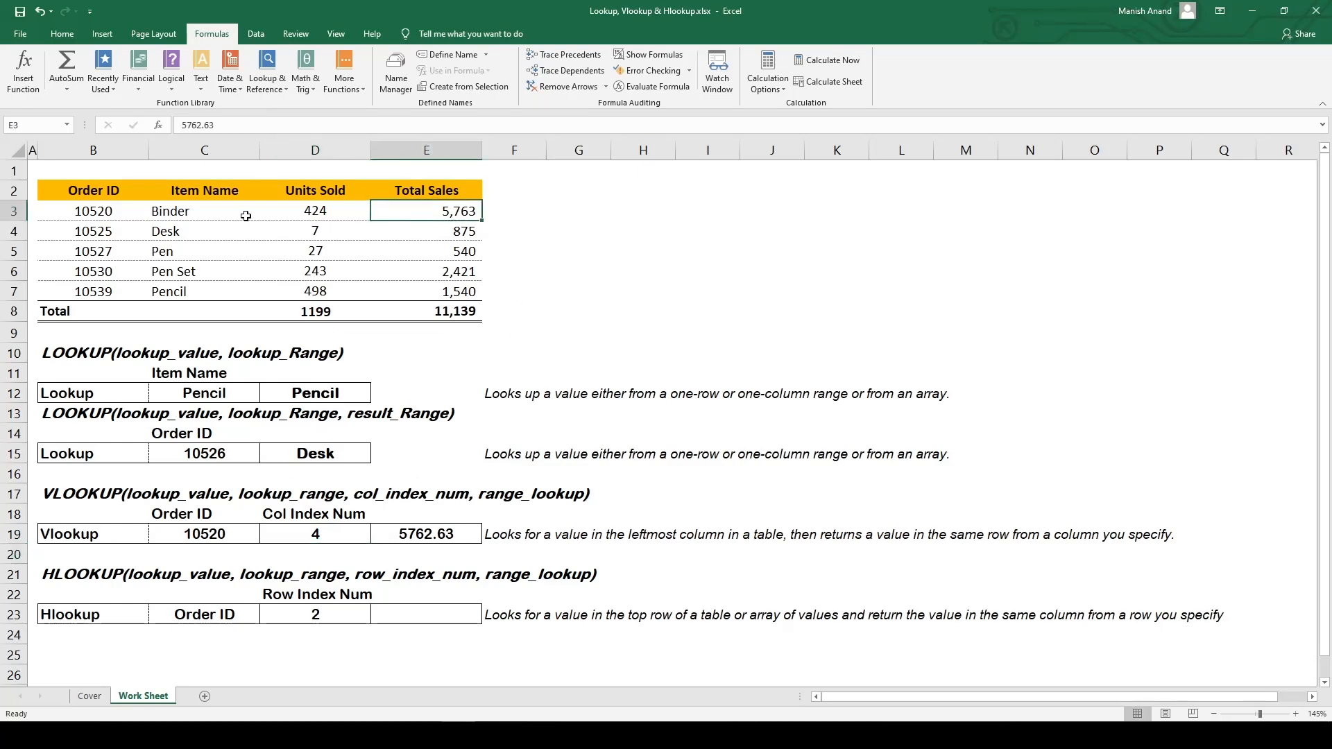
click(96, 212)
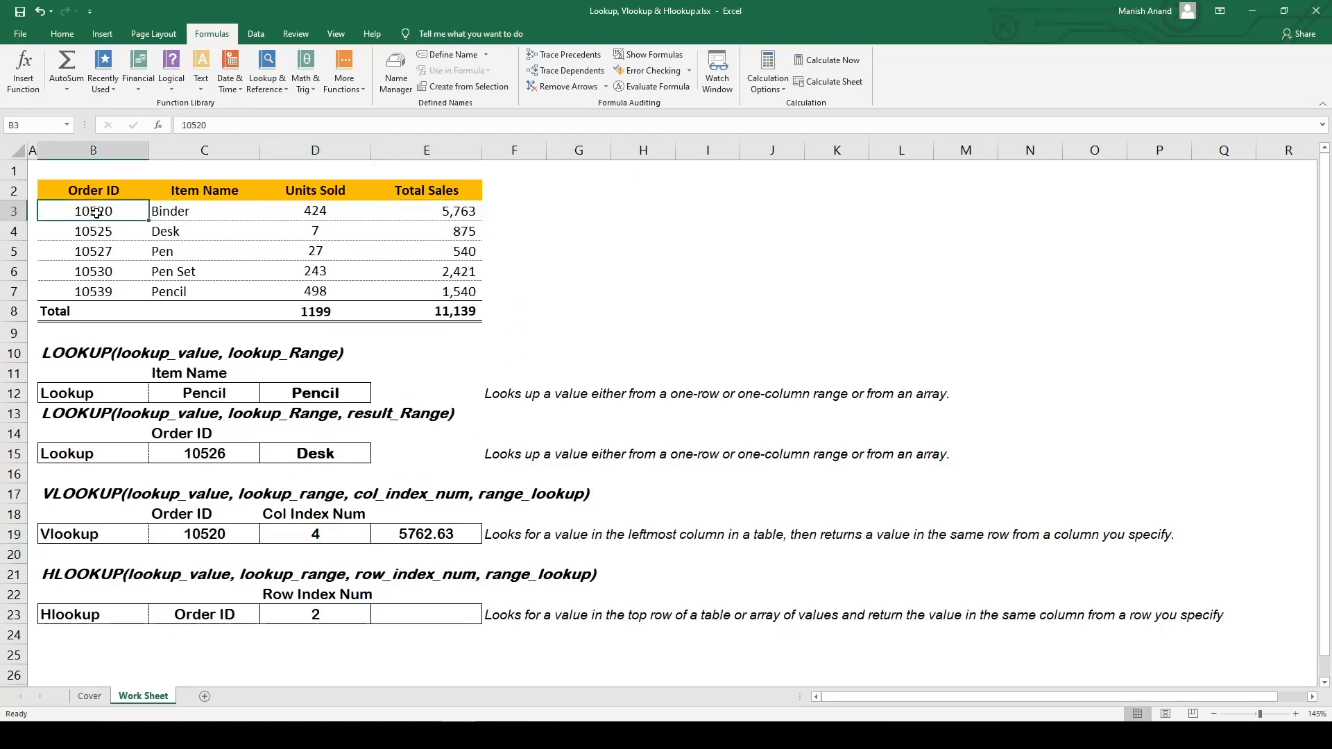
- Review the Binder row B3:E3, set the VLOOKUP column index in D19 to 3, and check the result in E19
drag(97, 212, 403, 212)
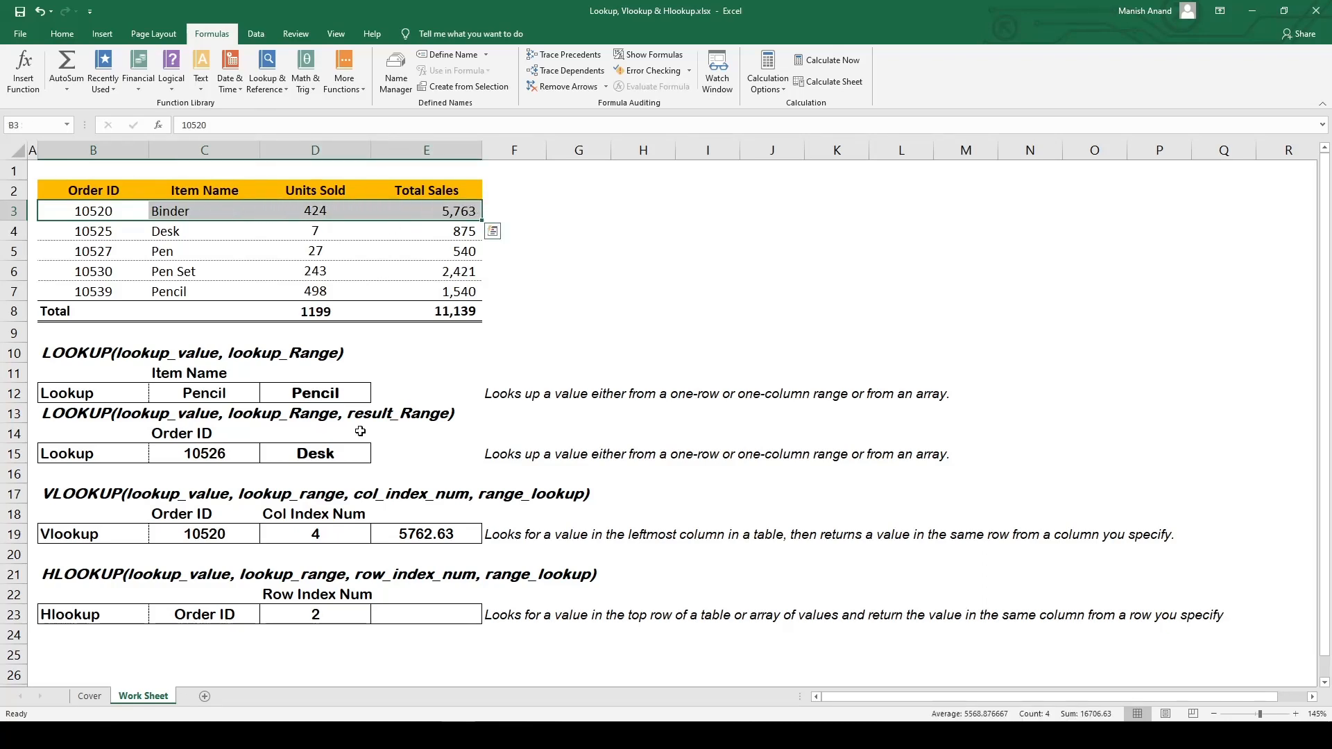
click(330, 533)
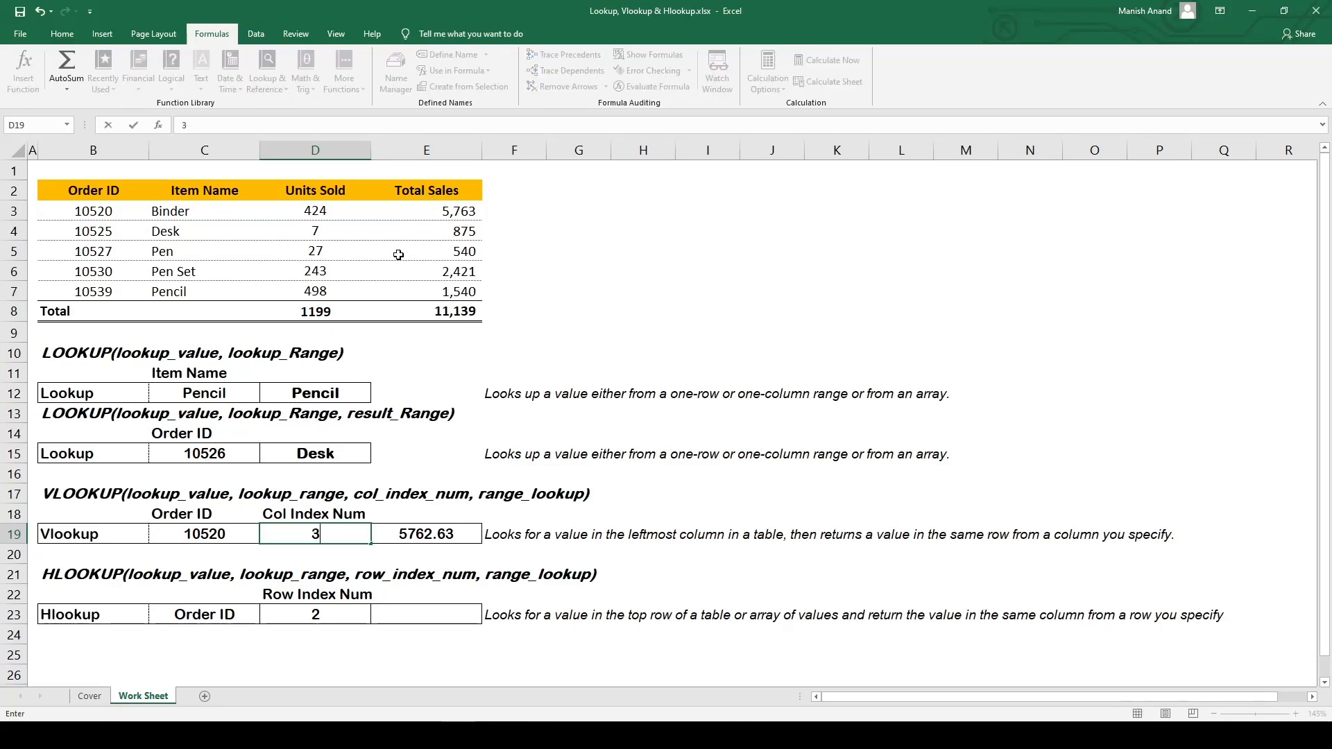
text(3)
key(Return)
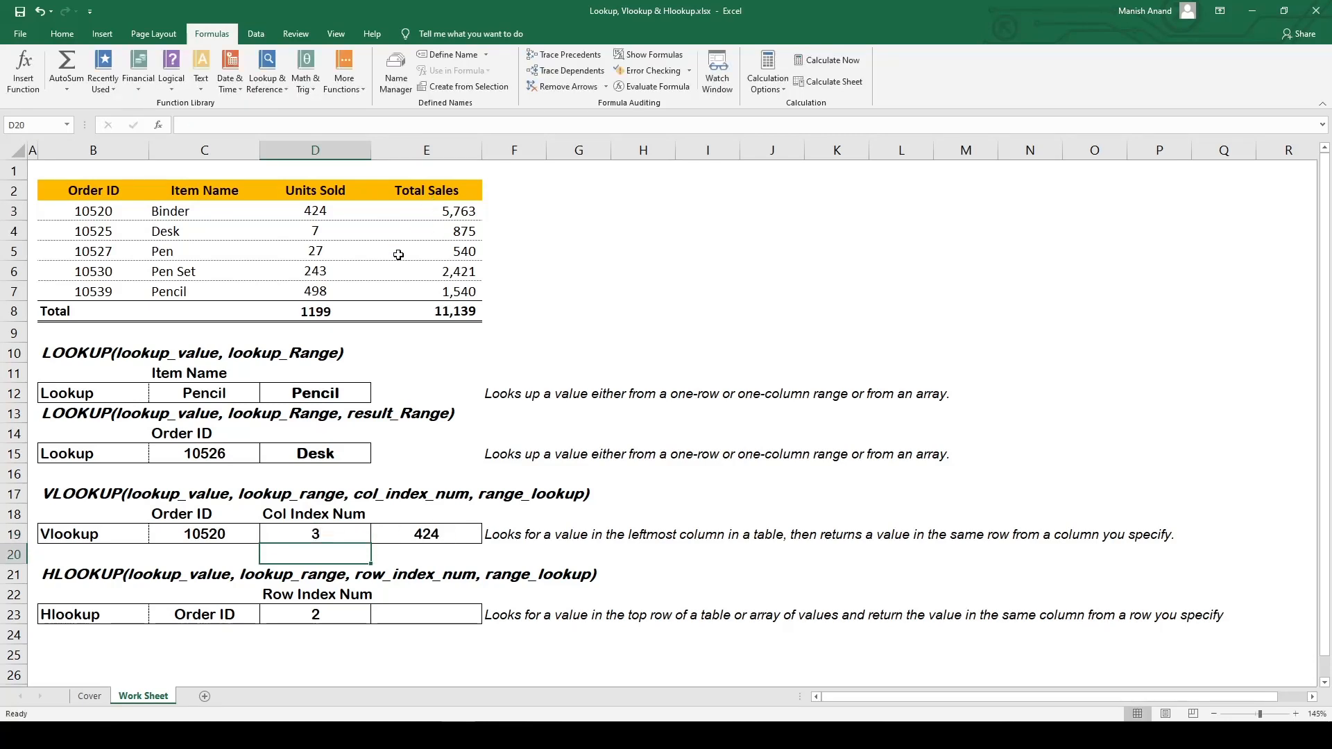
key(Up)
key(Right)
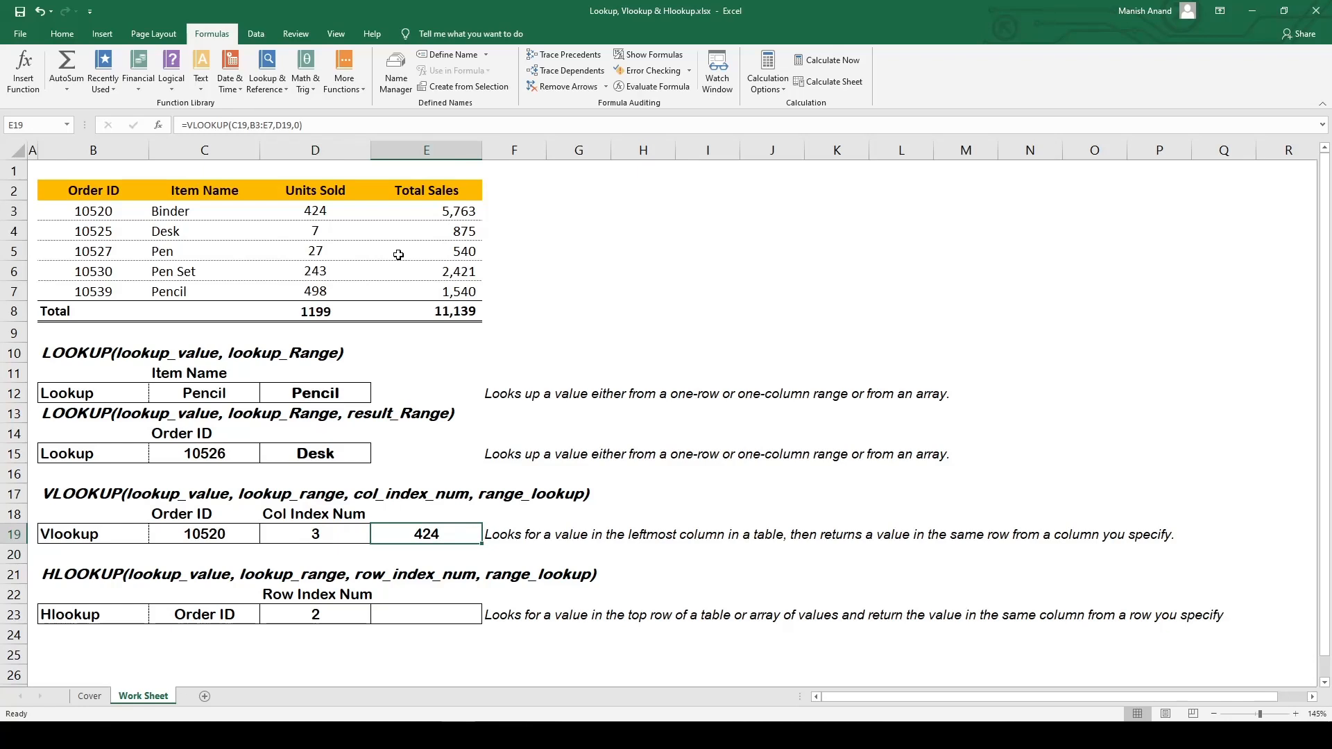
- Set the VLOOKUP column index in D19 to 2 to return the item name
key(Left)
text(2)
key(Return)
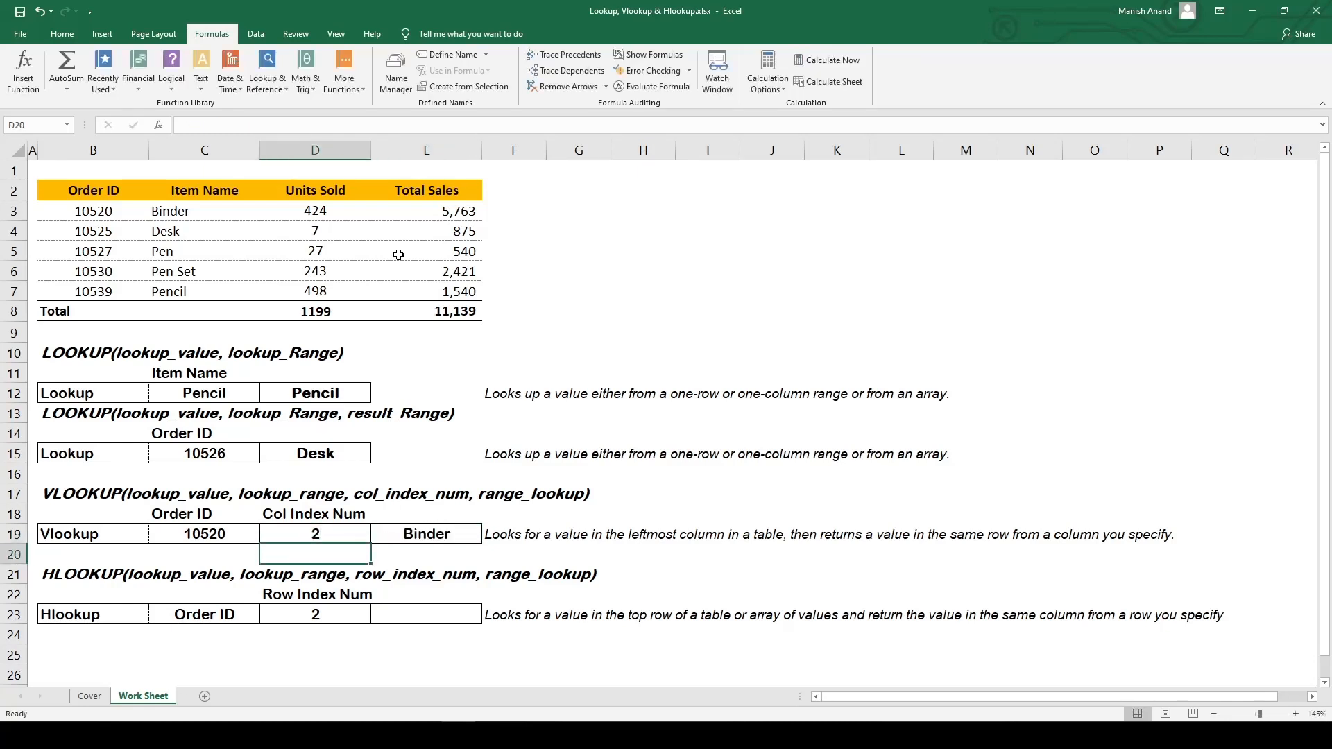
- Set the VLOOKUP column index in D19 to 1 to return the Order ID itself
key(Up)
key(Left)
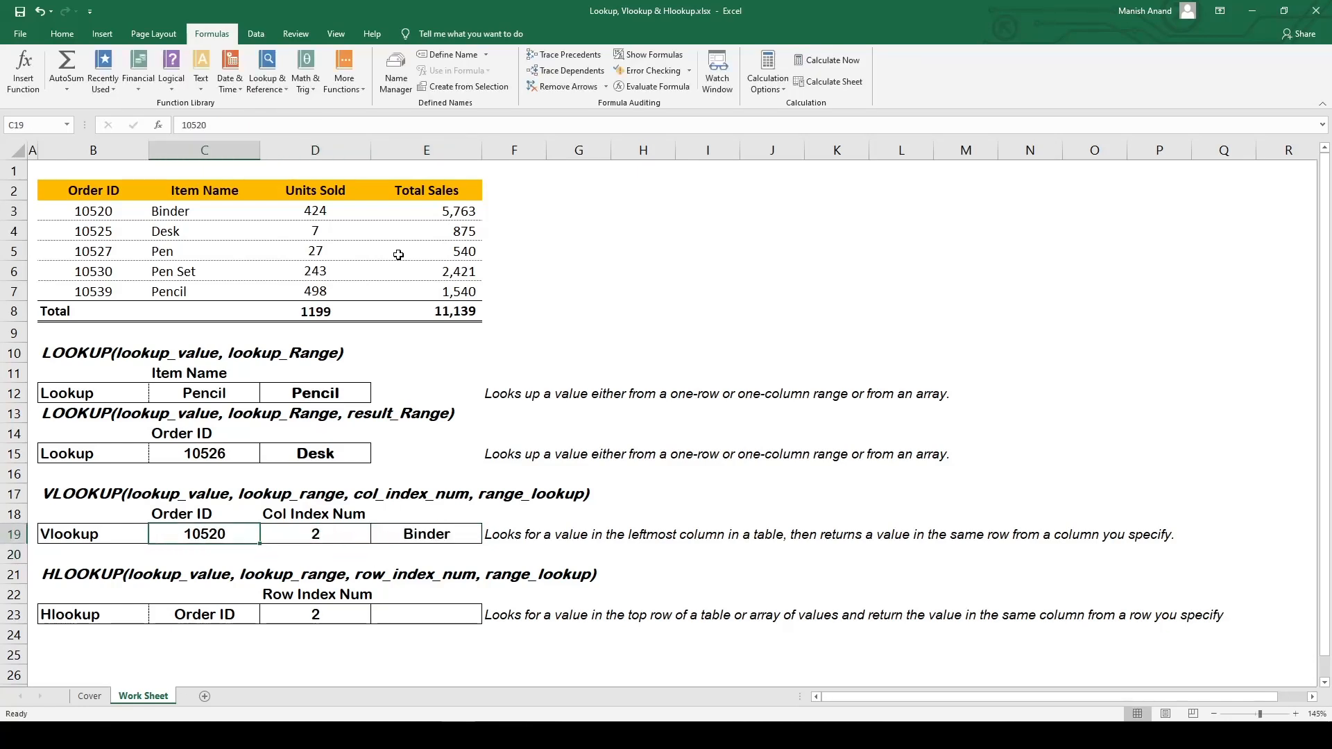
text(.1)
key(Escape)
key(Right)
text(1)
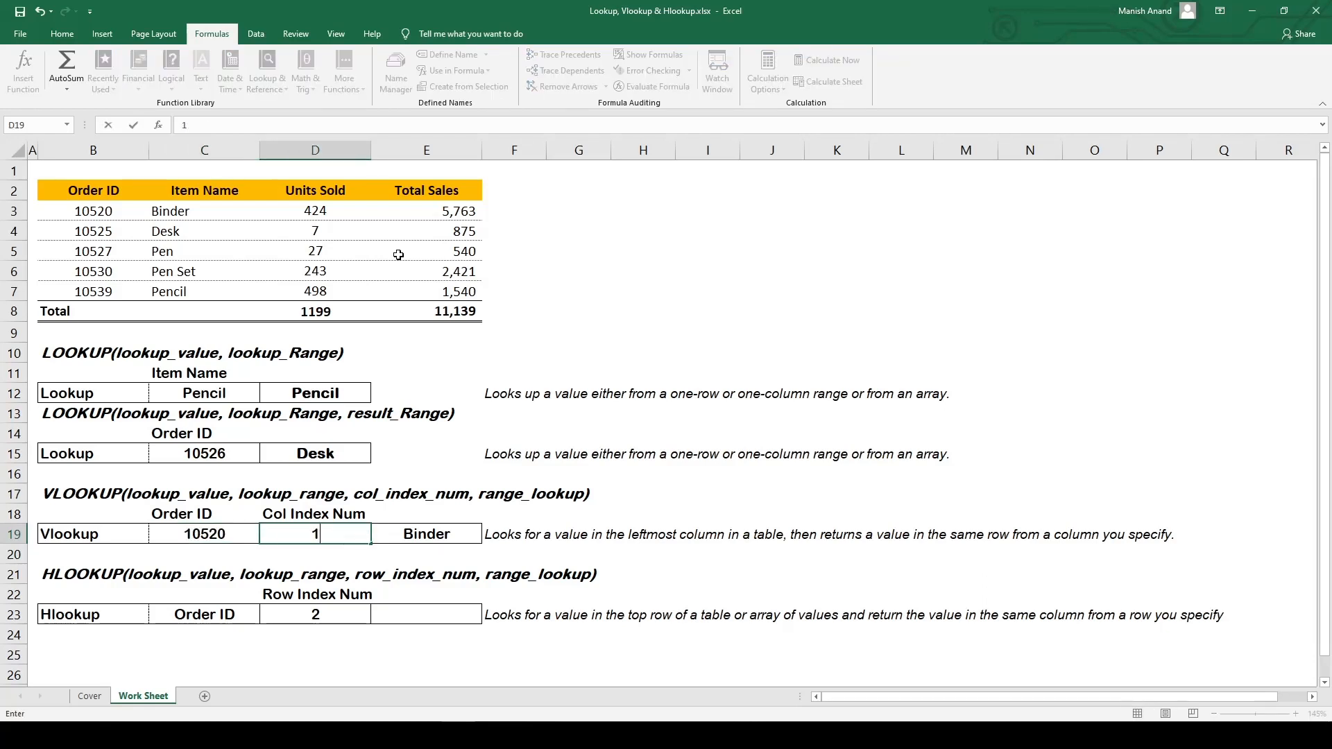
key(Return)
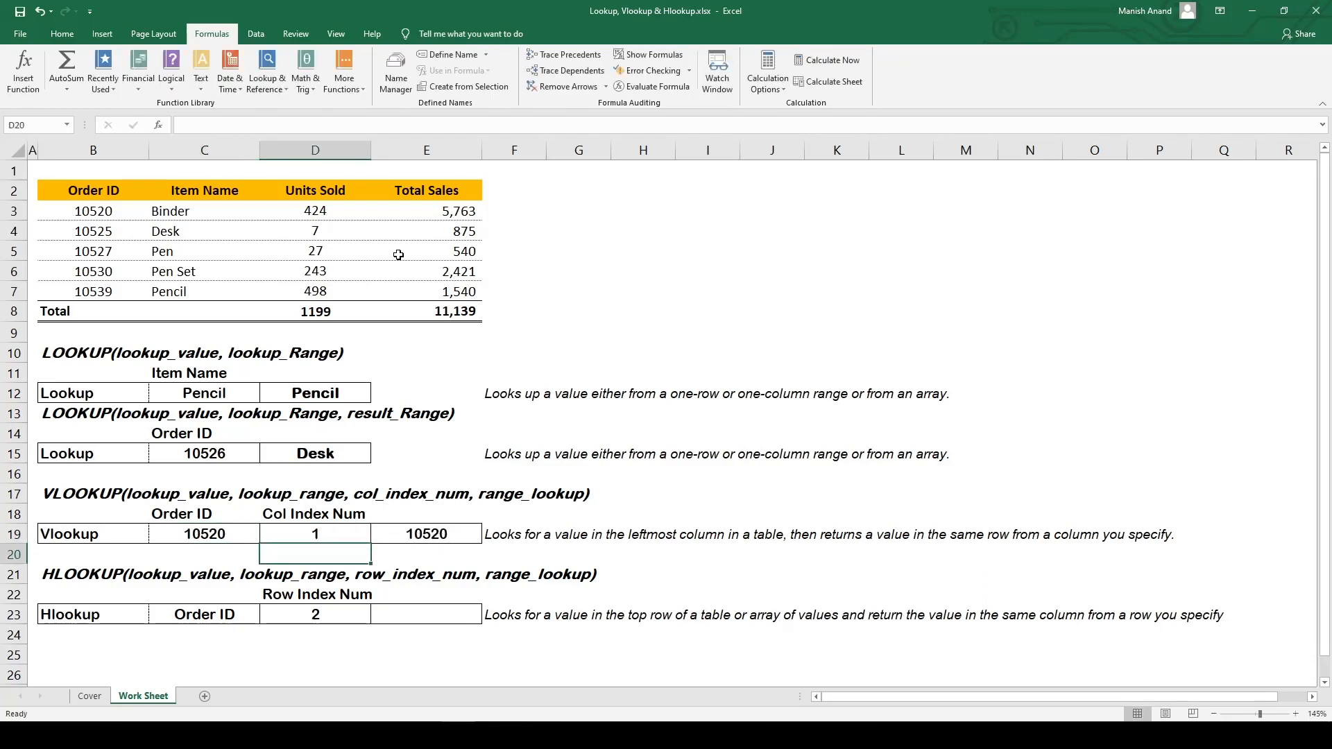
- Set the VLOOKUP column index in D19 back to 2
key(Up)
text(2)
key(Return)
- Examine the HLOOKUP inputs in row 23 alongside the table's header row B2:E2 and the first rows below it
key(Down)
key(Down)
key(Down)
key(Left)
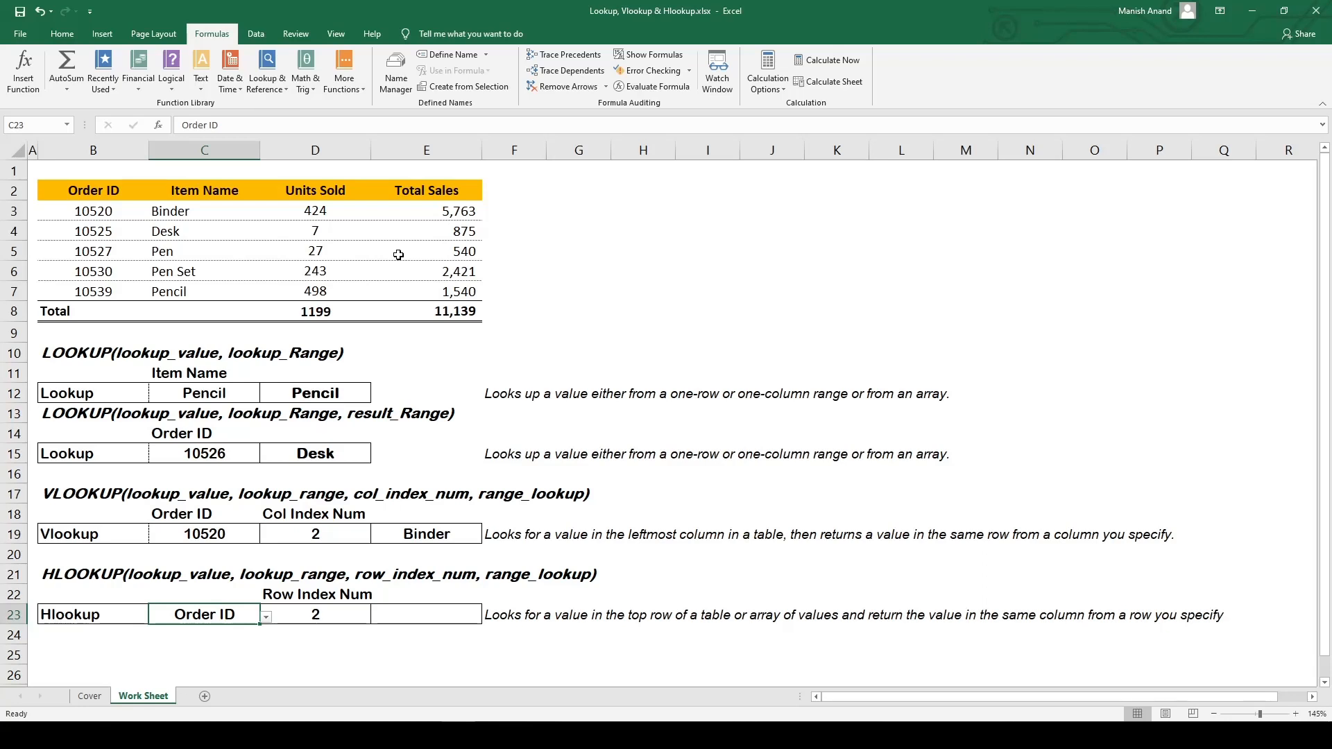
key(Right)
key(Right)
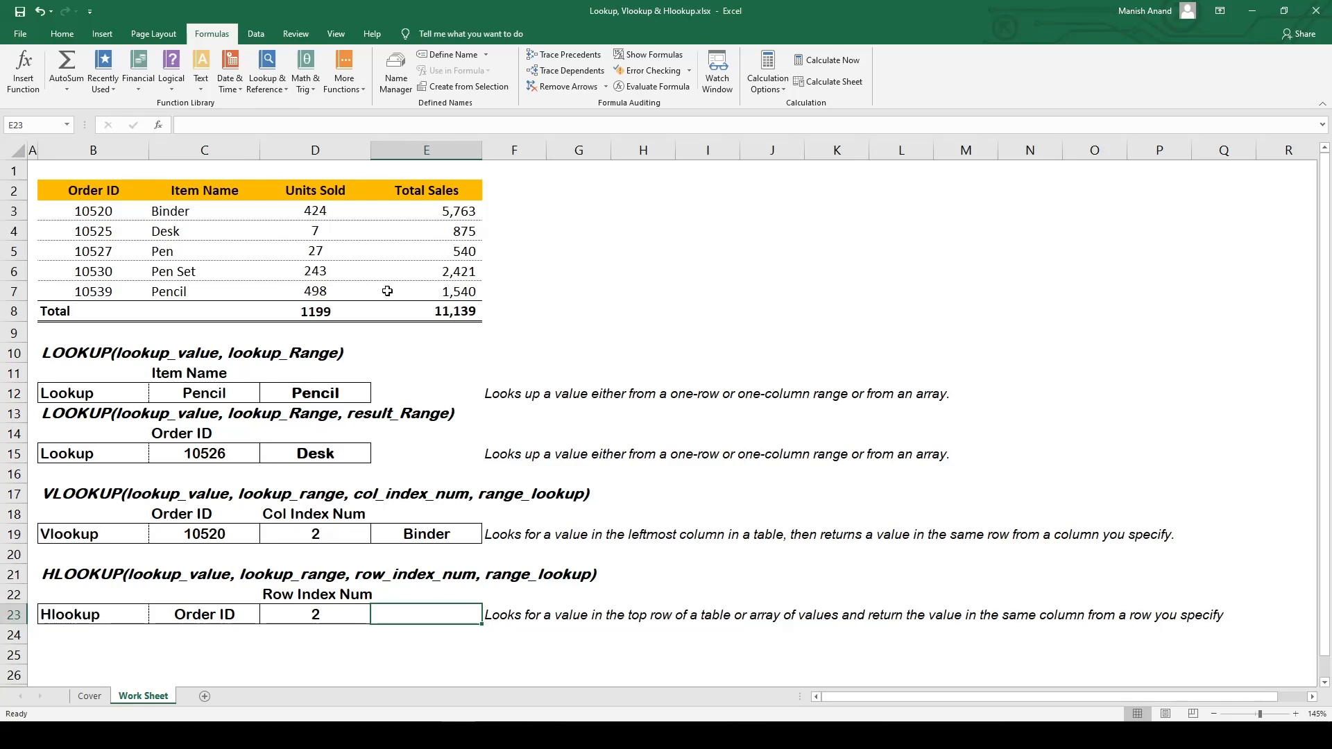
drag(62, 191, 431, 193)
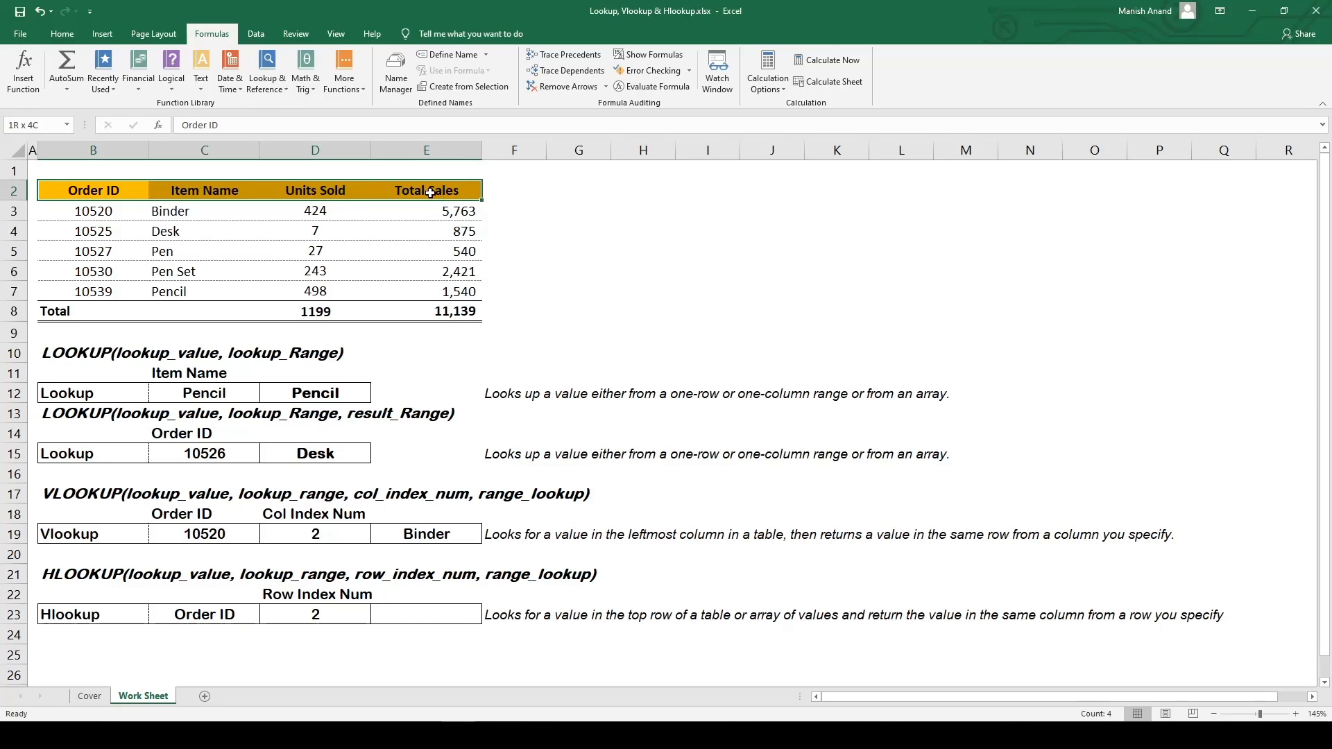
drag(430, 193, 442, 221)
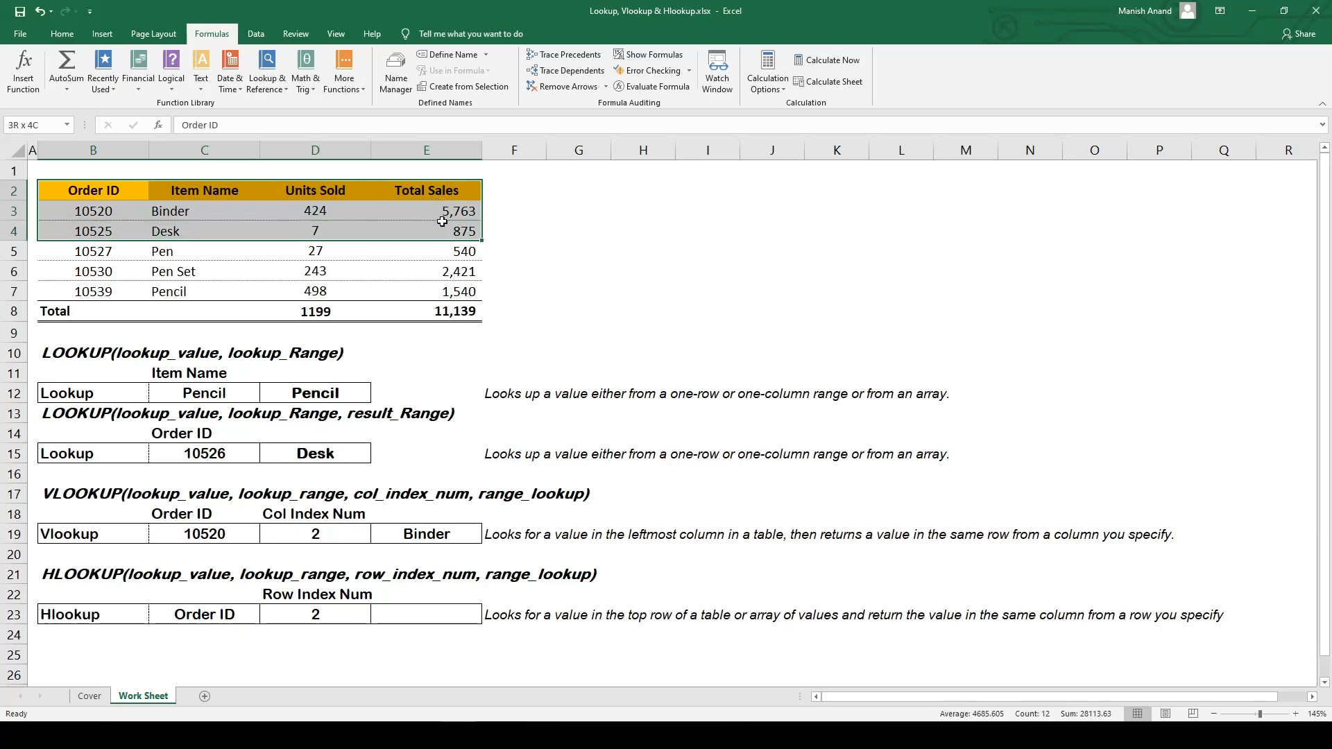
drag(442, 221, 441, 221)
- Start an HLOOKUP formula in E23 with C23 as the lookup value
click(421, 618)
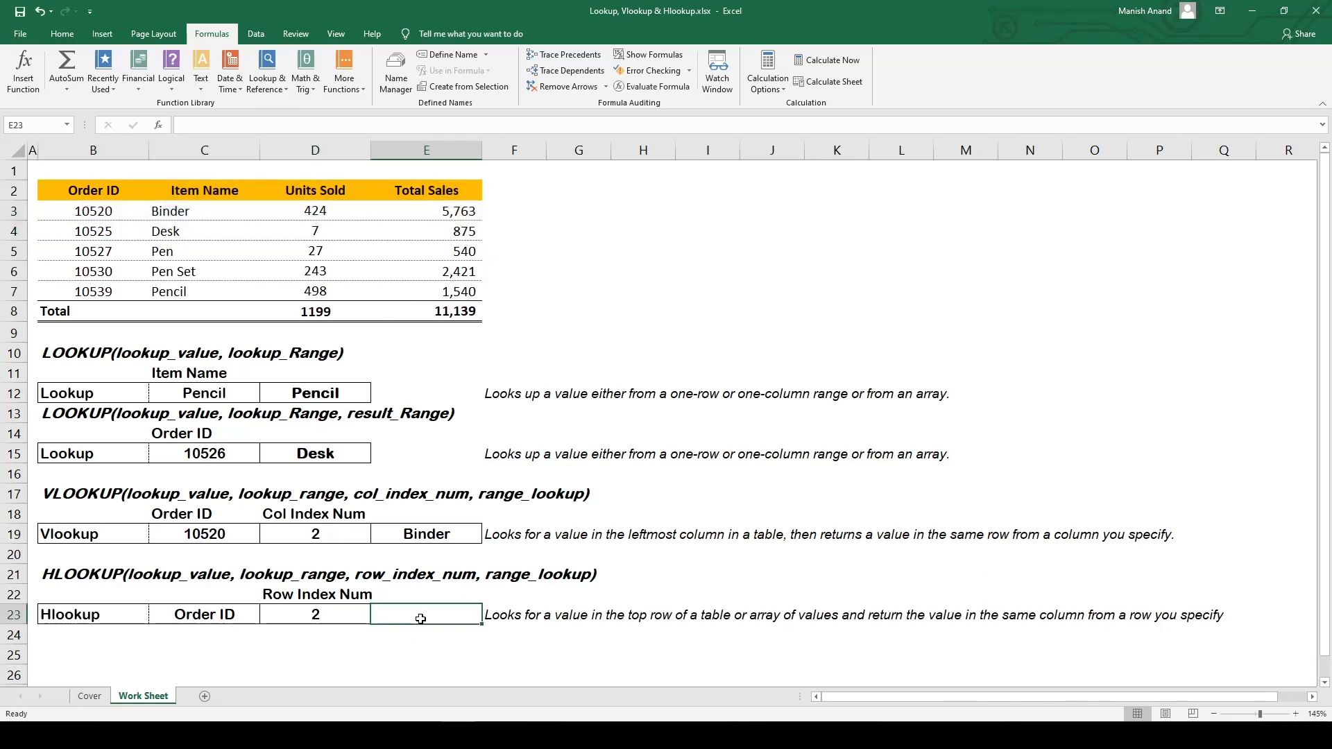
text(=hlo)
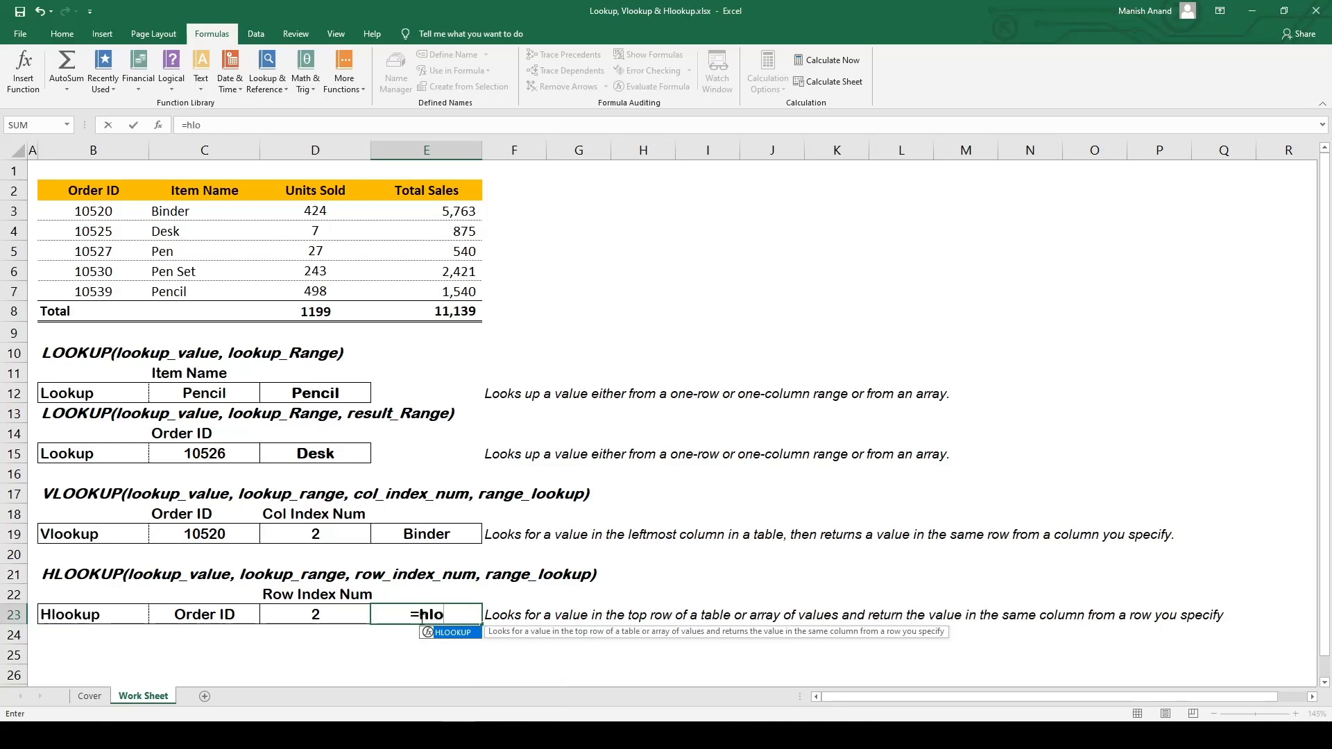
key(Tab)
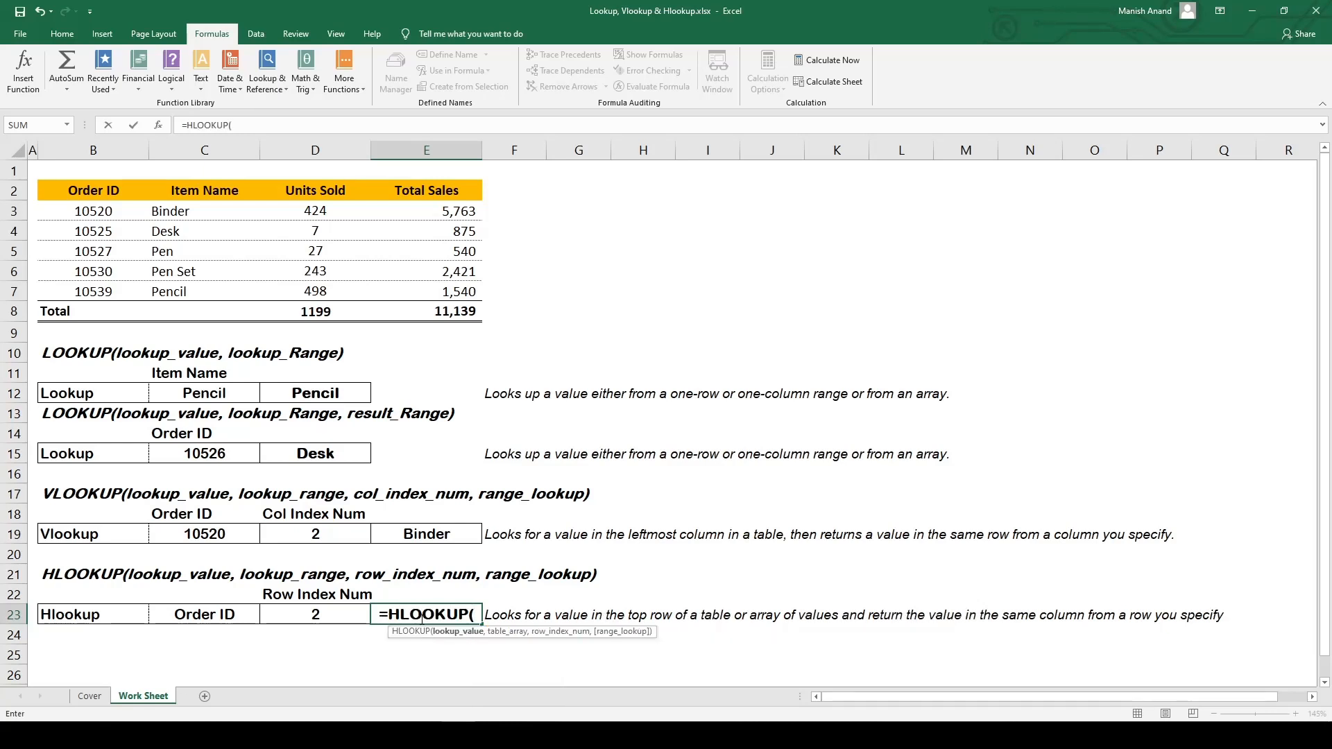
key(Left)
key(Left)
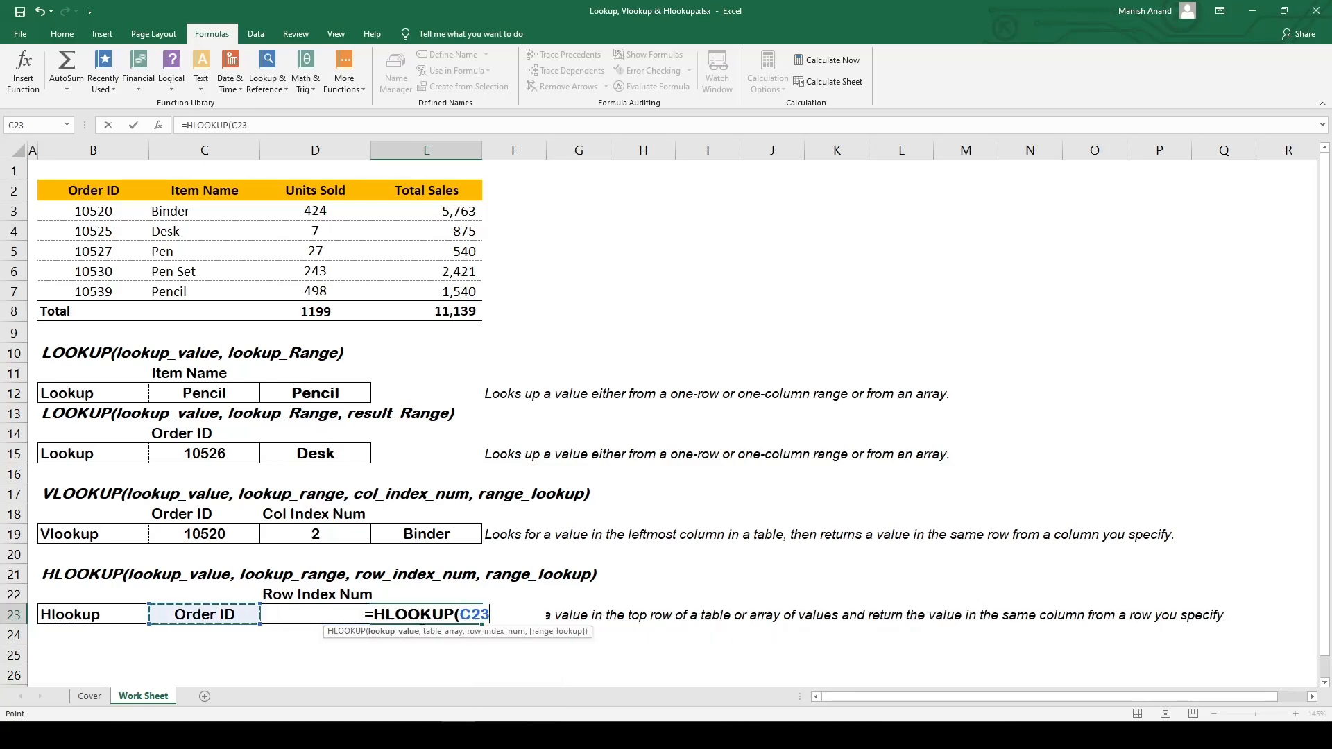
text(,)
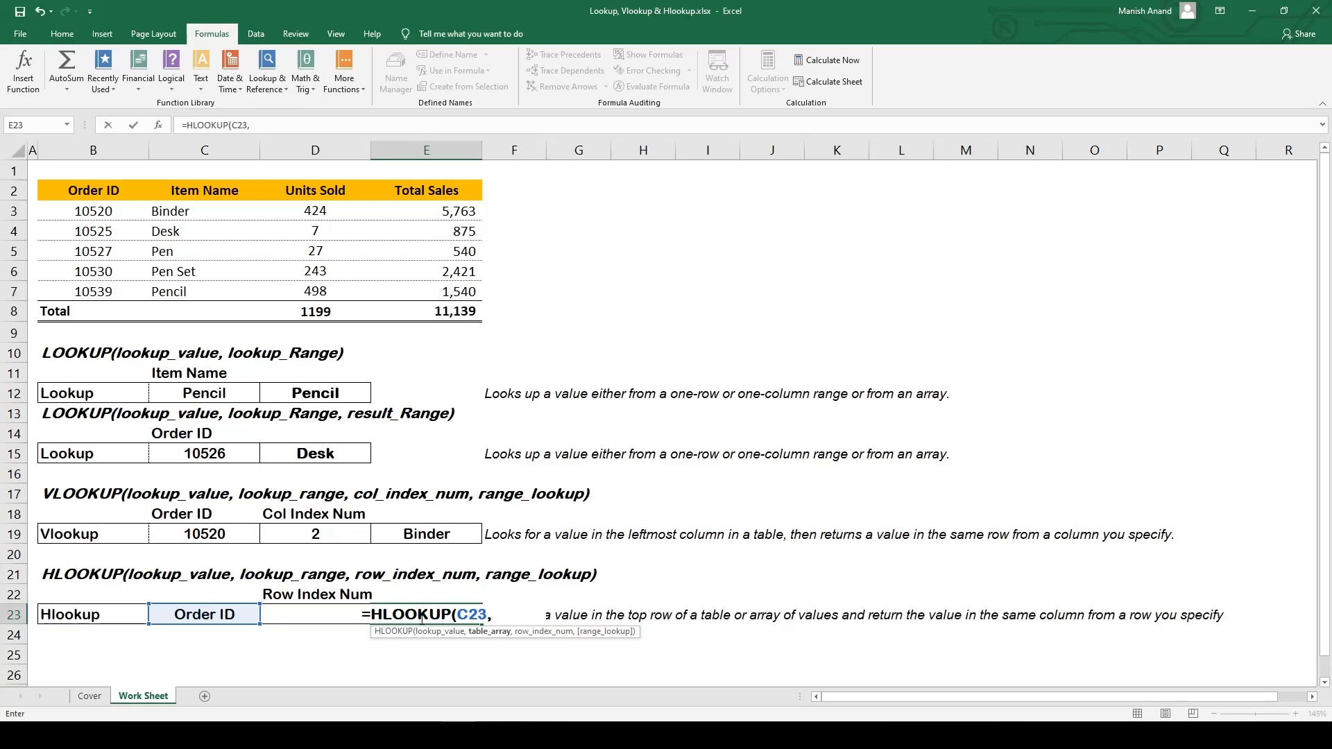
- Add the table range B2:E7, headers included and the Total row excluded, as the HLOOKUP table array
key(Up)
key(Up)
key(Up)
key(Up)
key(Up)
key(Up)
key(Up)
key(Up)
key(Up)
key(Up)
key(Up)
key(Up)
key(Up)
key(Up)
key(Up)
key(Up)
key(Up)
key(Up)
key(Up)
key(Up)
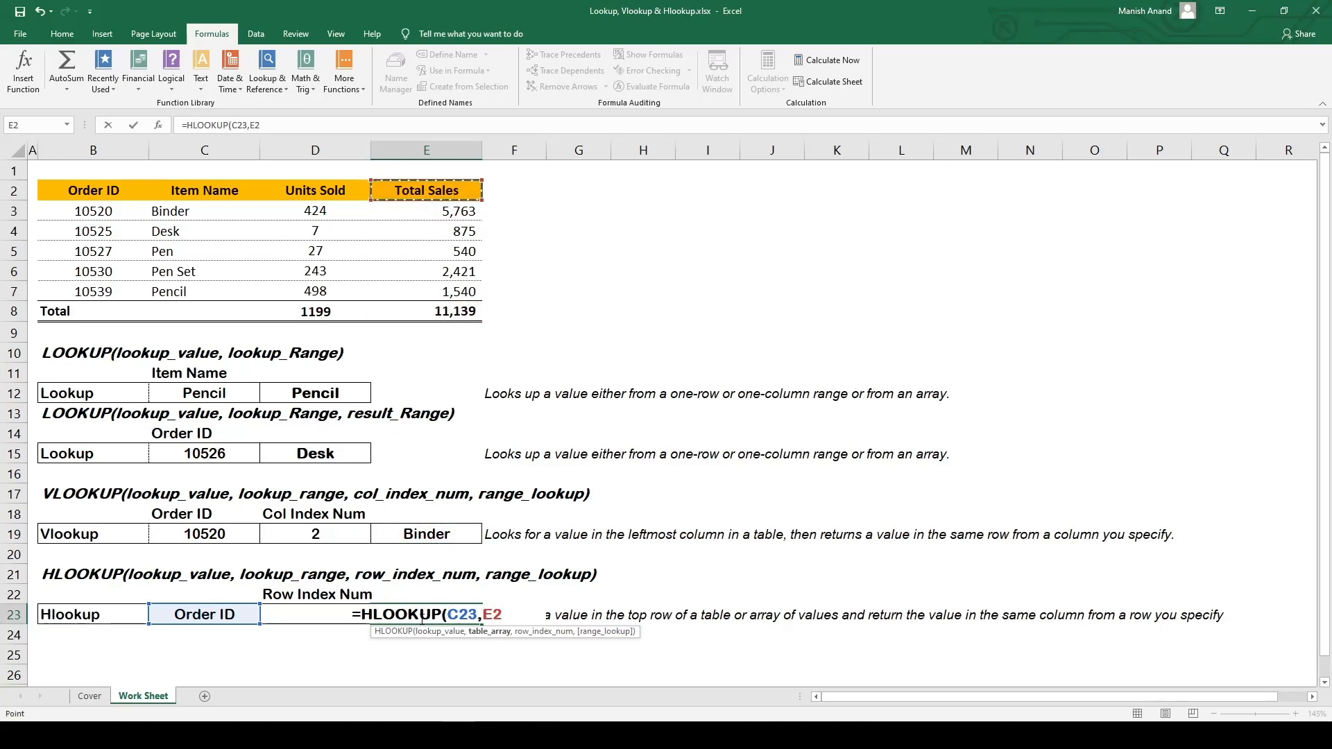
key(shift+Left)
key(shift+Left)
key(shift+Left)
key(shift+Down)
key(shift+Down)
key(shift+Down)
key(shift+Down)
key(shift+Down)
key(shift+Down)
key(shift+Up)
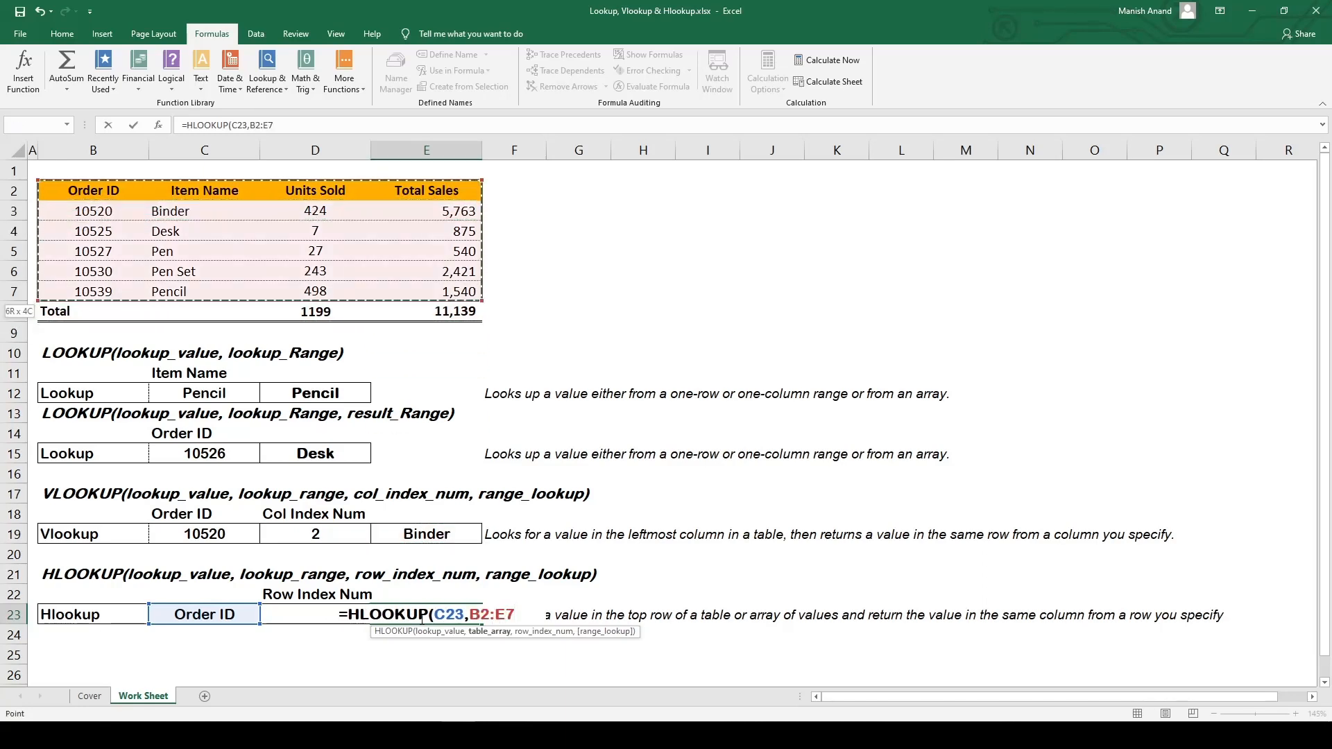
text(,)
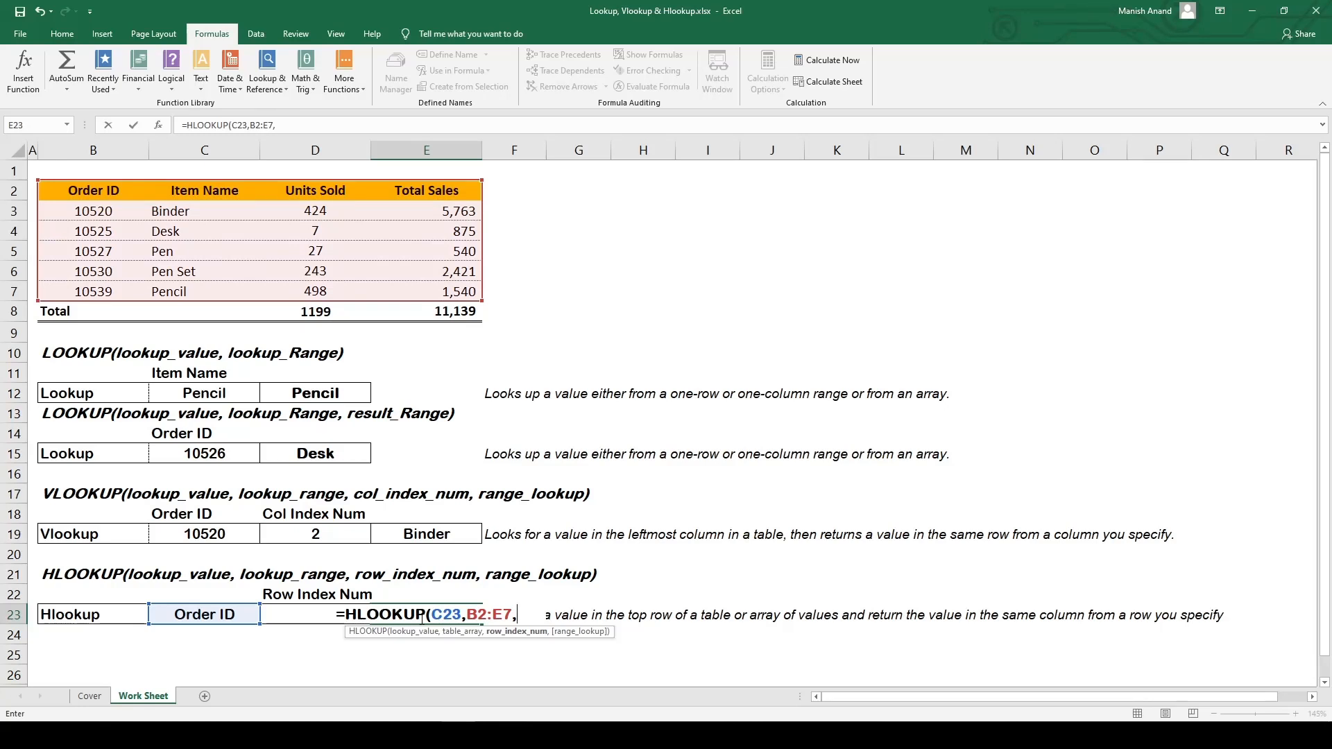
- Complete the E23 formula with row index 2 and exact match 0, giving =HLOOKUP(C23,B2:E7,2,0)
text(2)
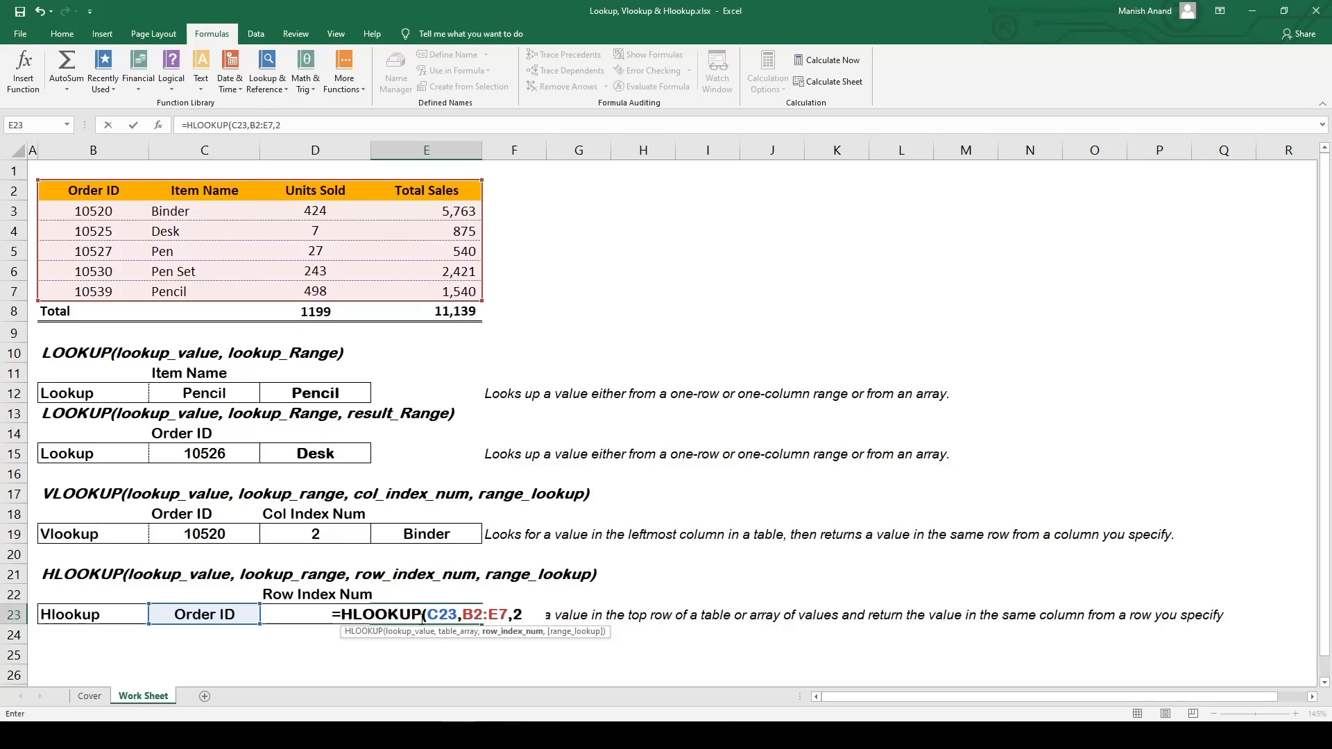
text(,0)
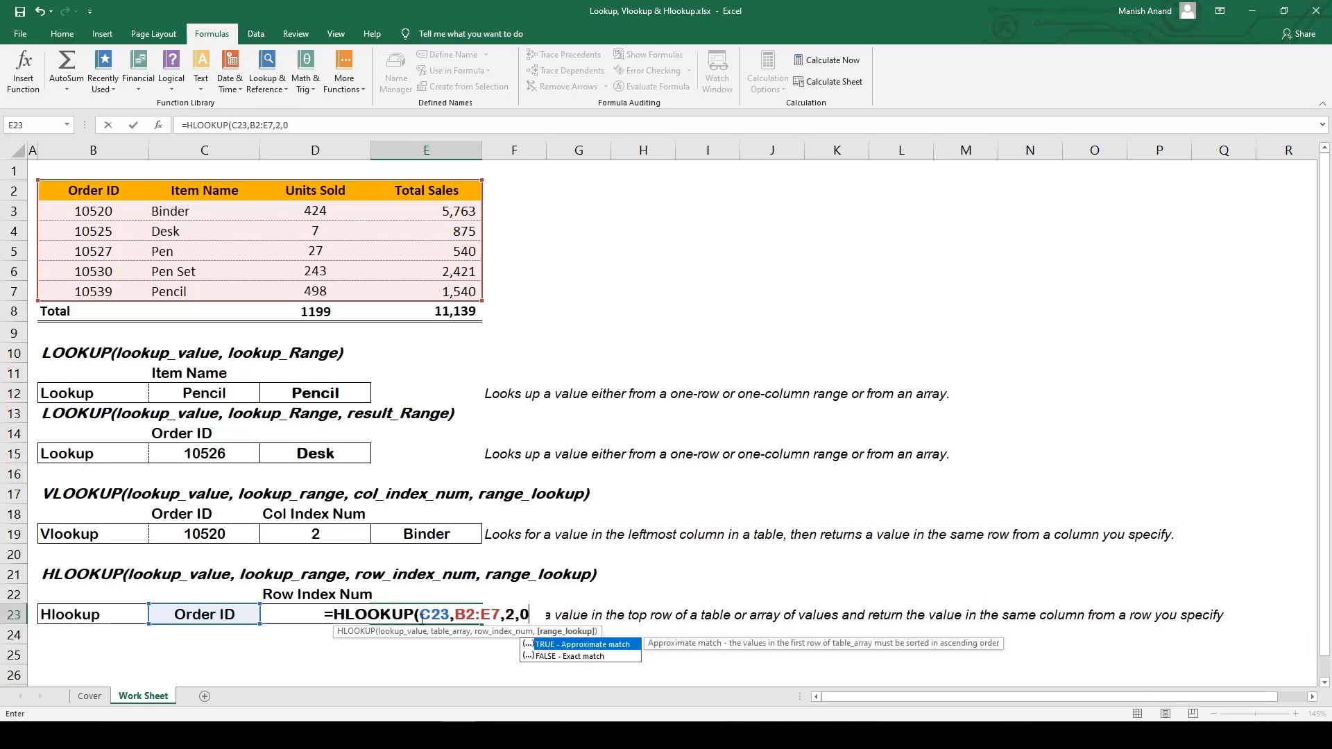
text())
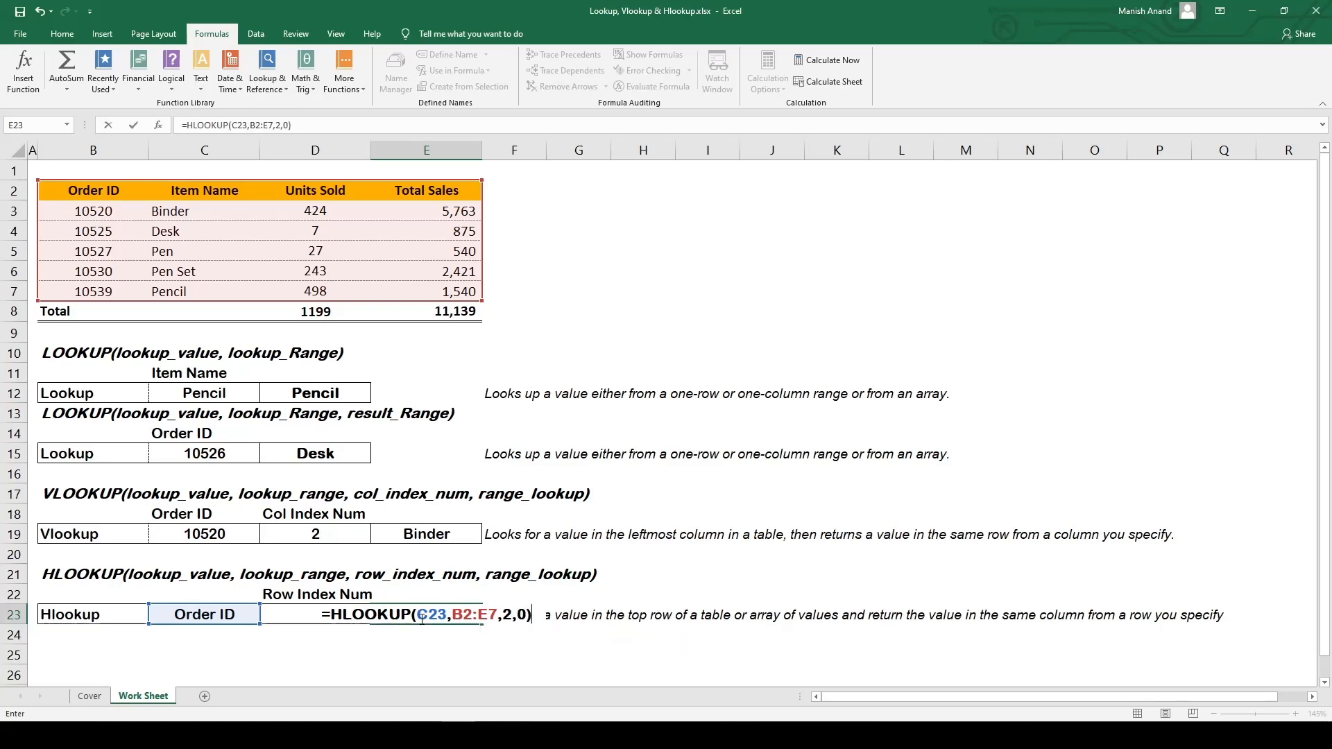
key(Return)
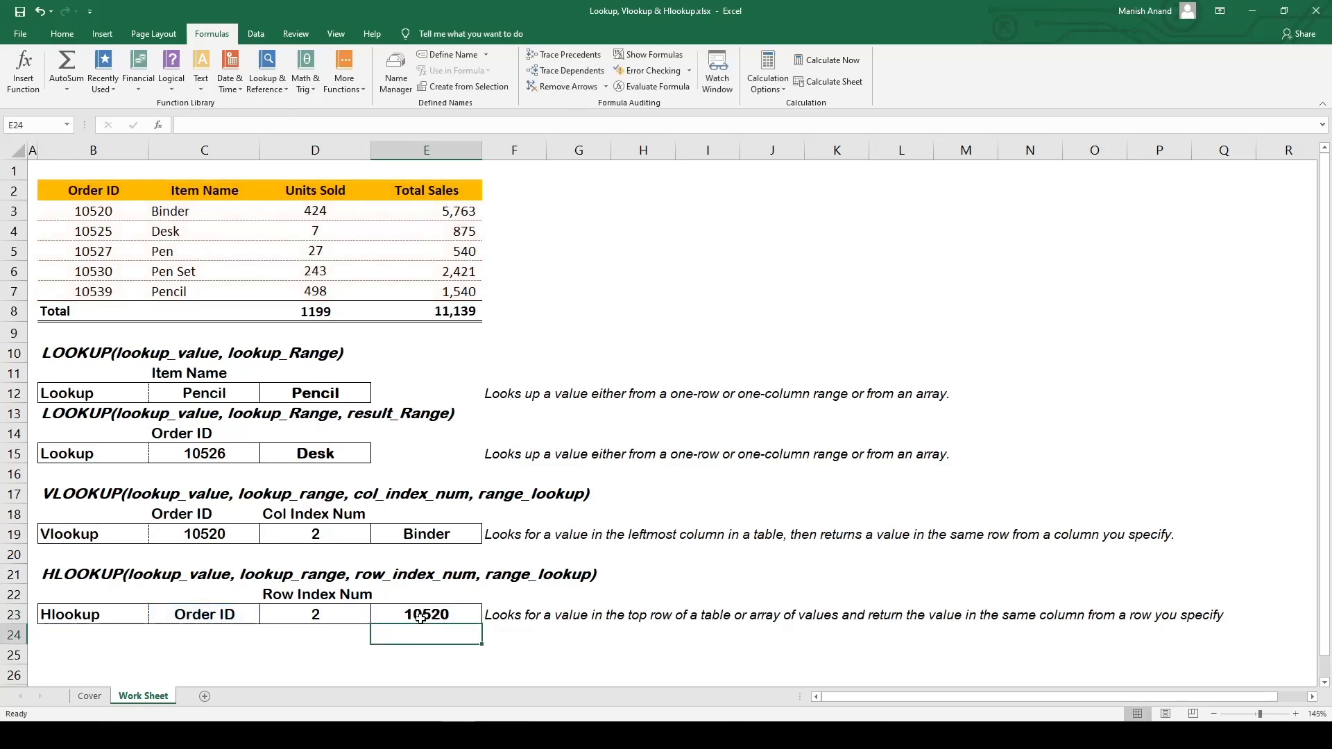
- Compare the HLOOKUP result in E23 and its inputs in C23 and D23 with the Order ID cells B2:B3
click(420, 617)
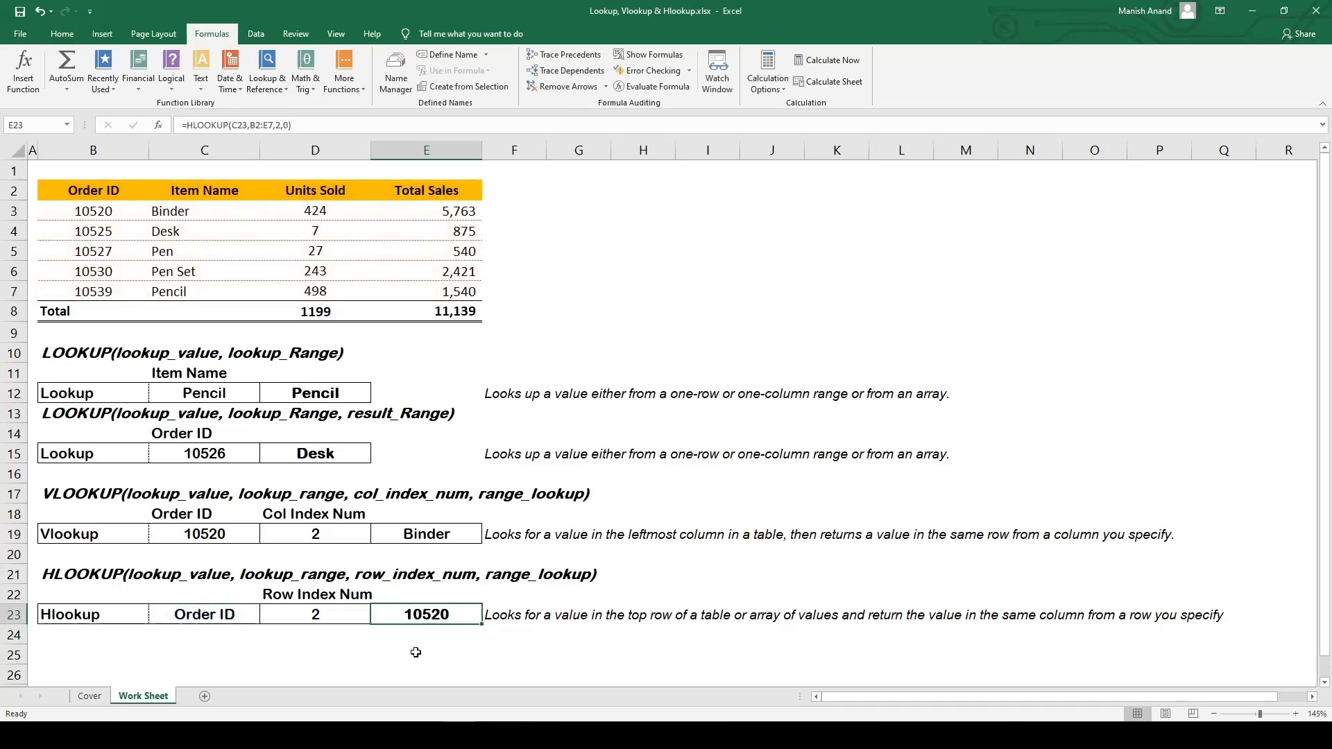
click(229, 614)
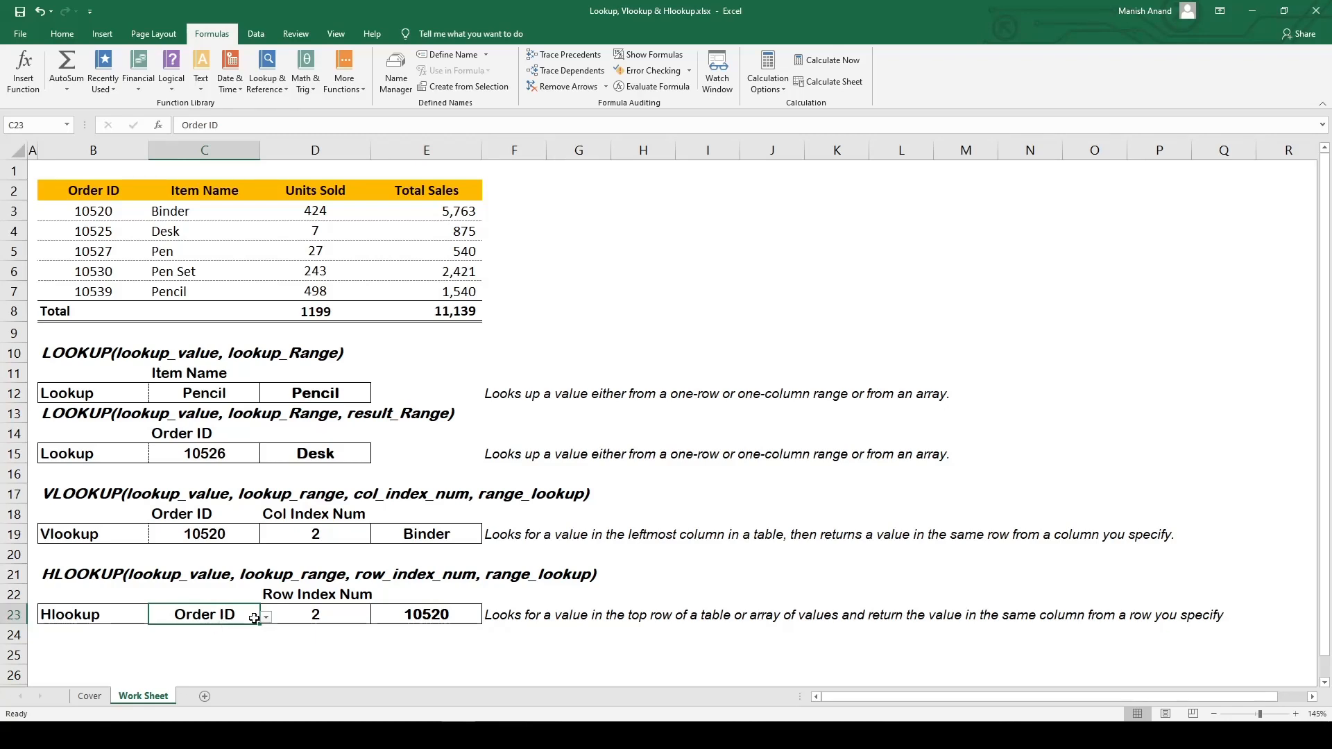
click(349, 613)
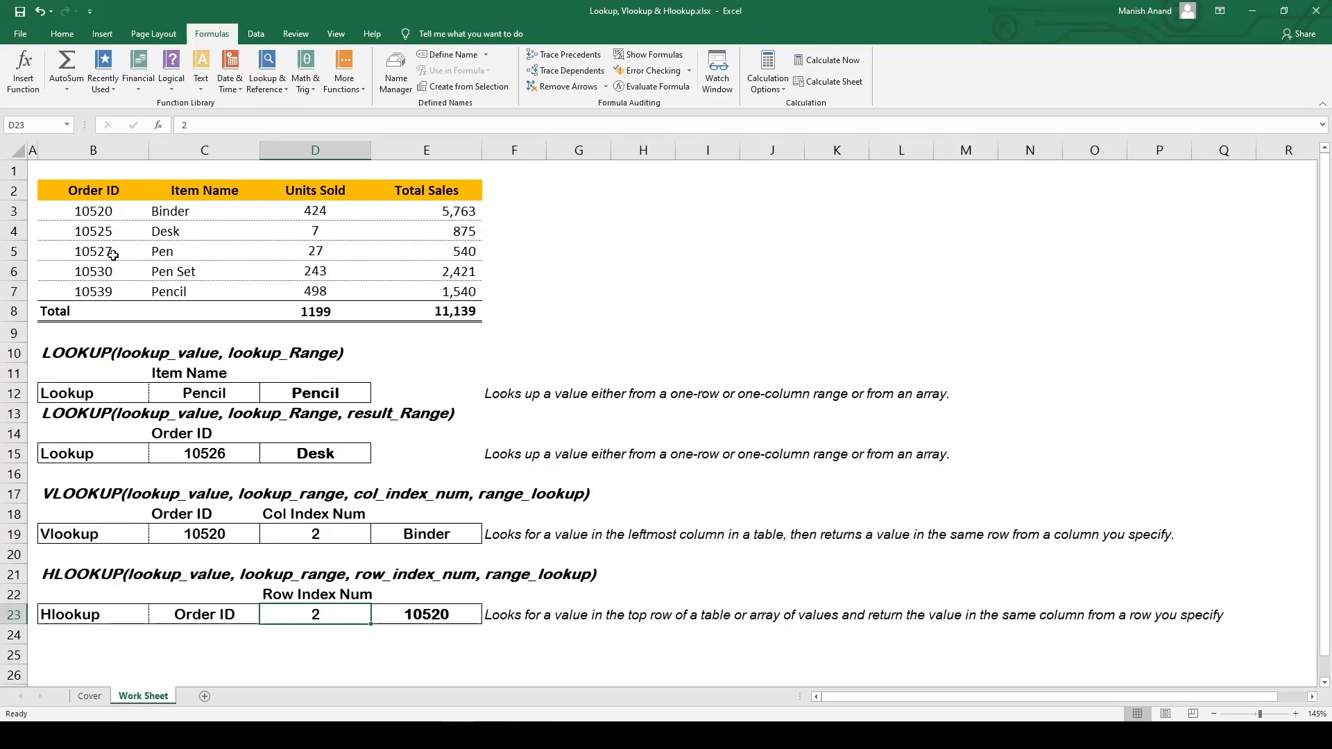
click(102, 188)
drag(102, 189, 104, 208)
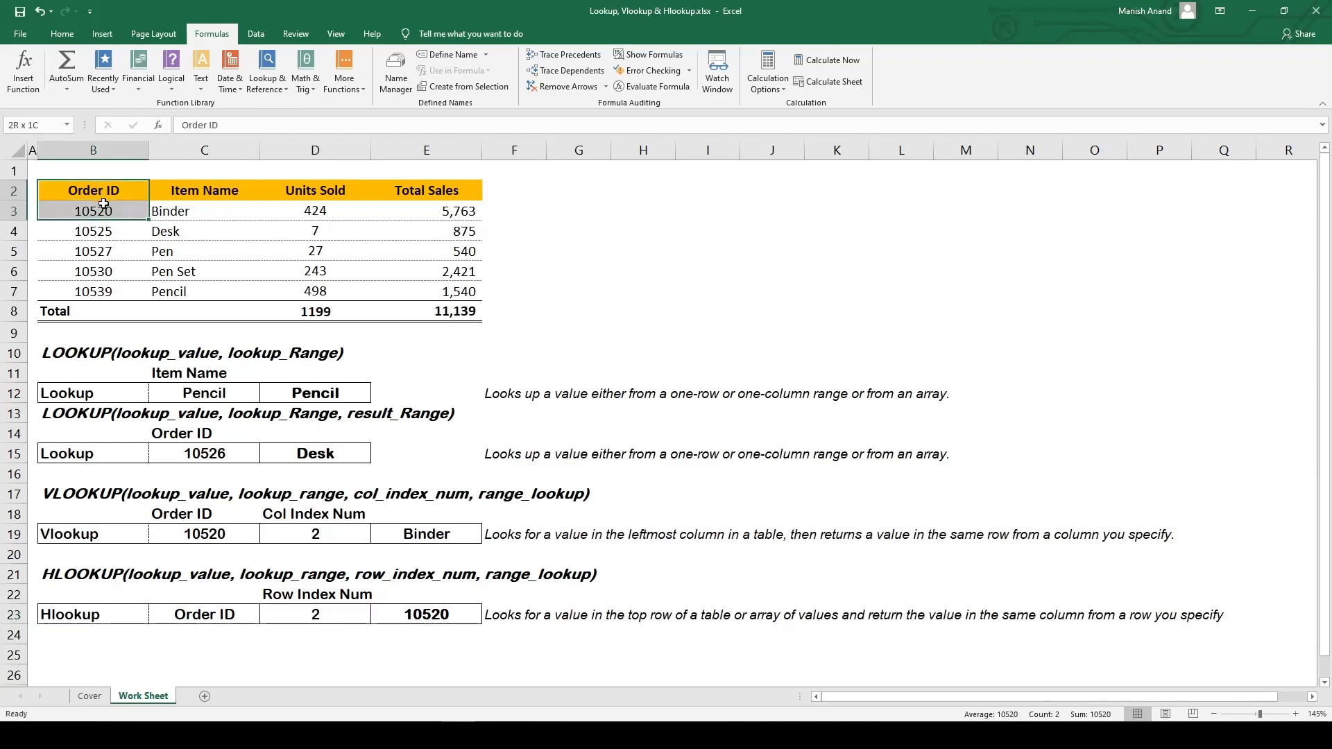
- Set the HLOOKUP row index in D23 to 5
click(345, 611)
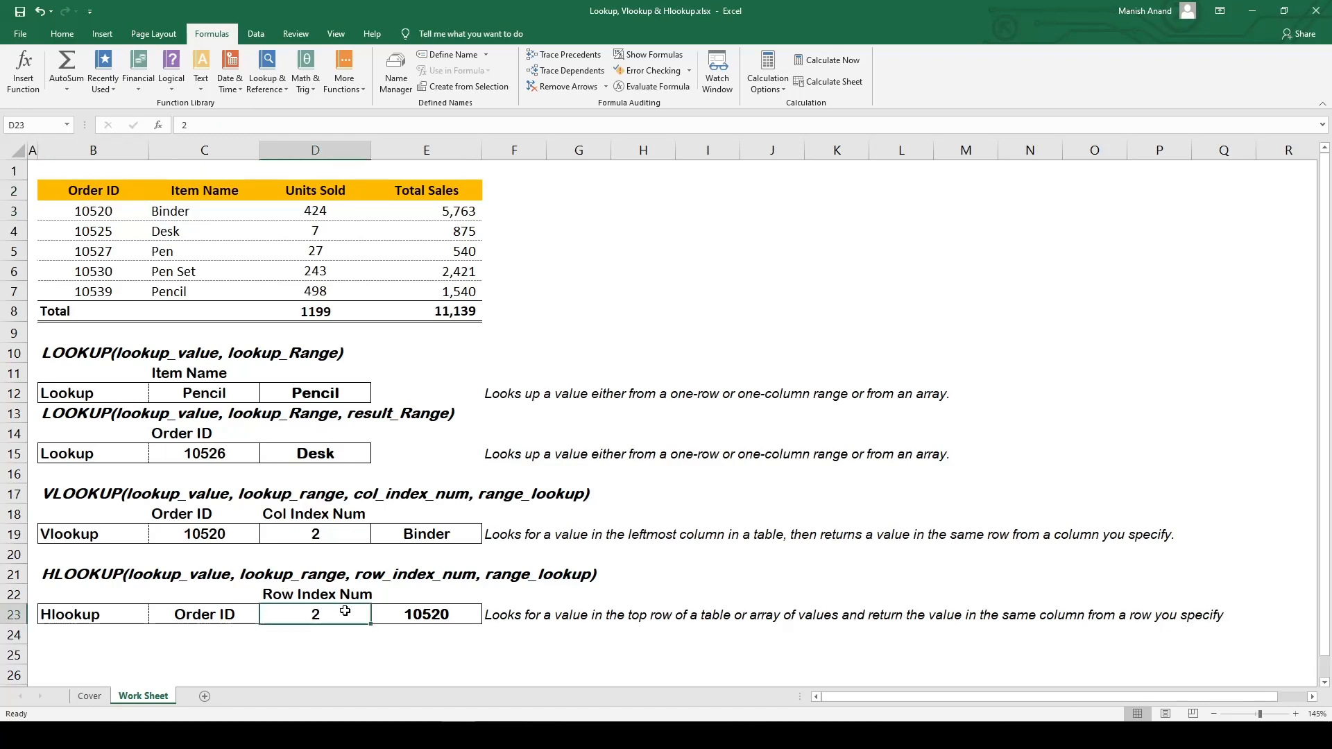
text(5)
key(Return)
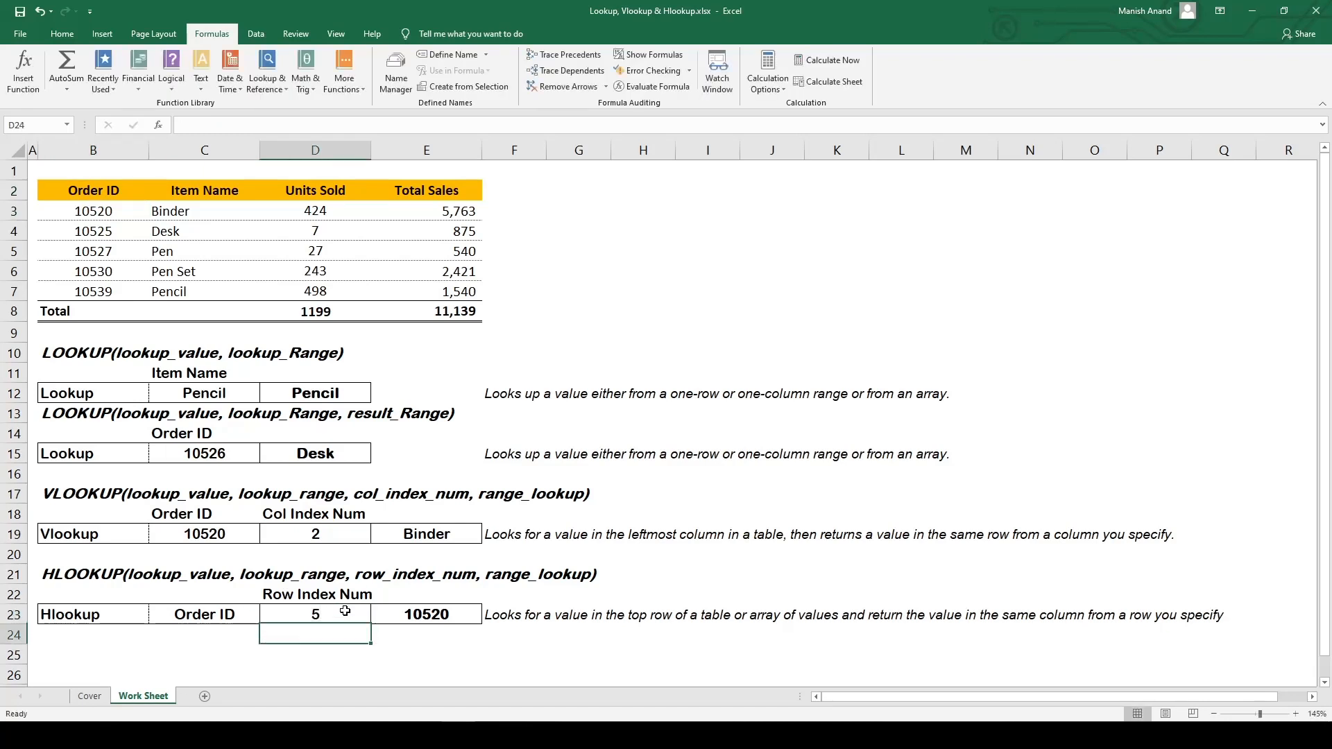
click(344, 612)
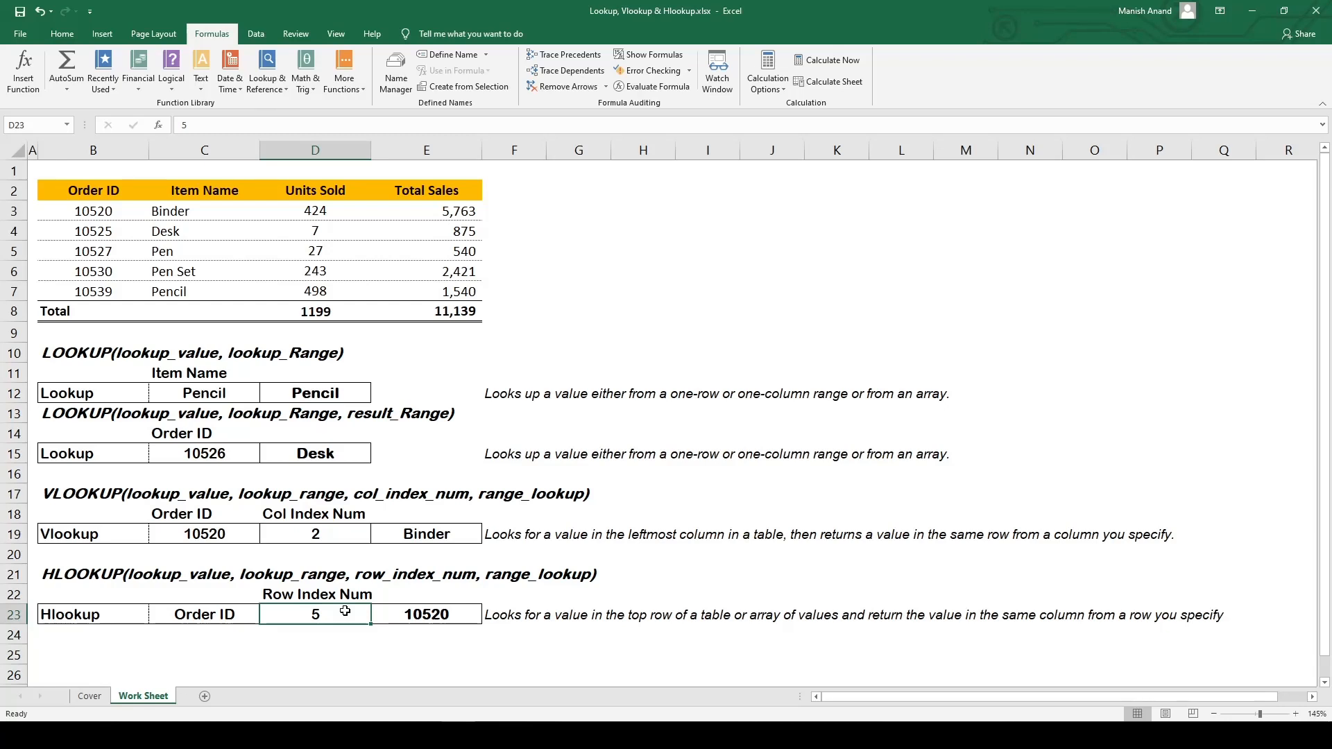
- Replace the fixed row index in the E23 formula with a reference to D23, giving =HLOOKUP(C23,B2:E7,D23,0)
key(Right)
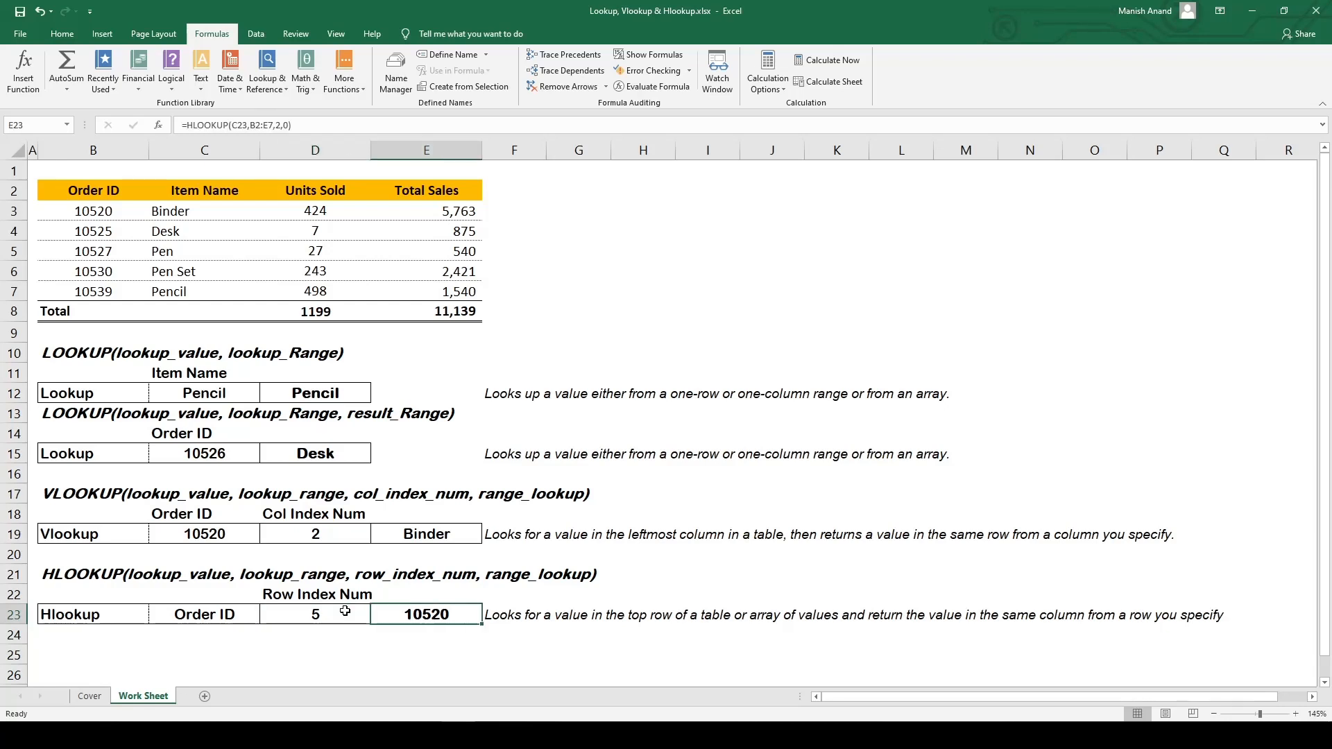
key(F2)
key(Left)
key(Left)
key(Left)
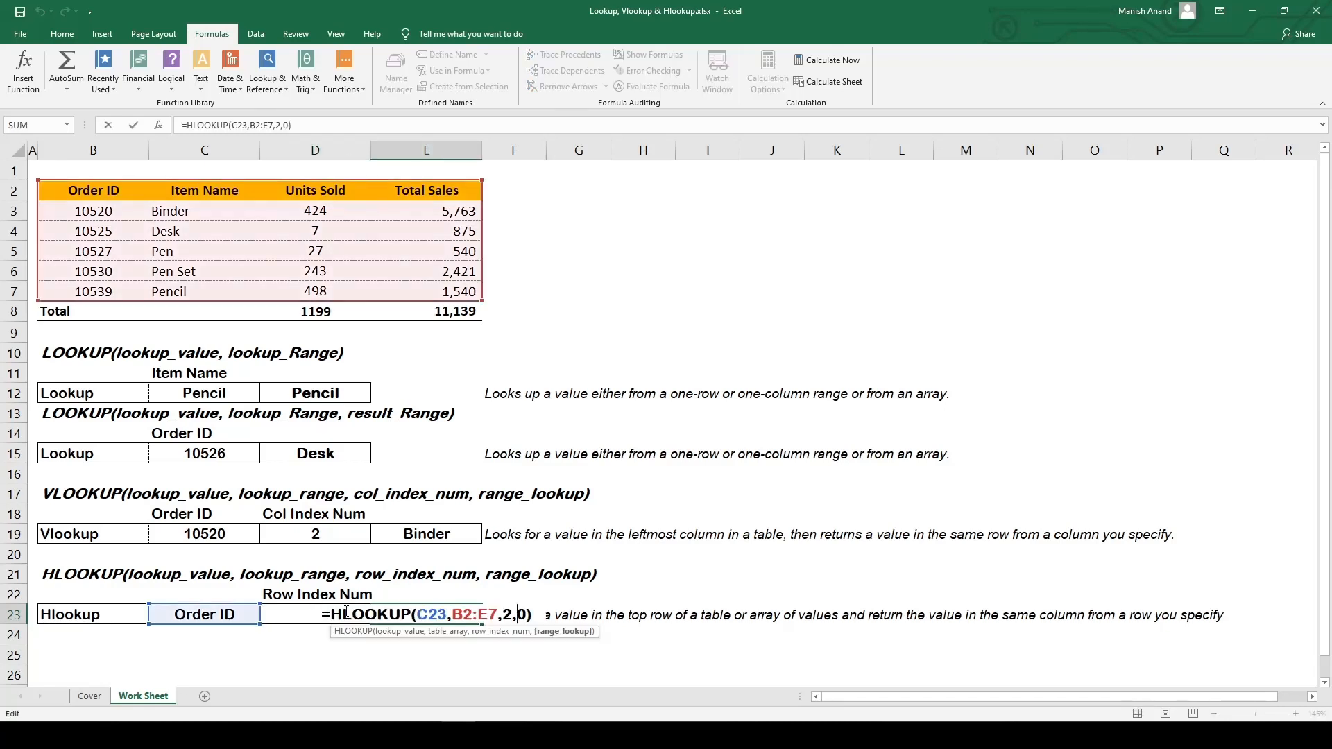
key(BackSpace)
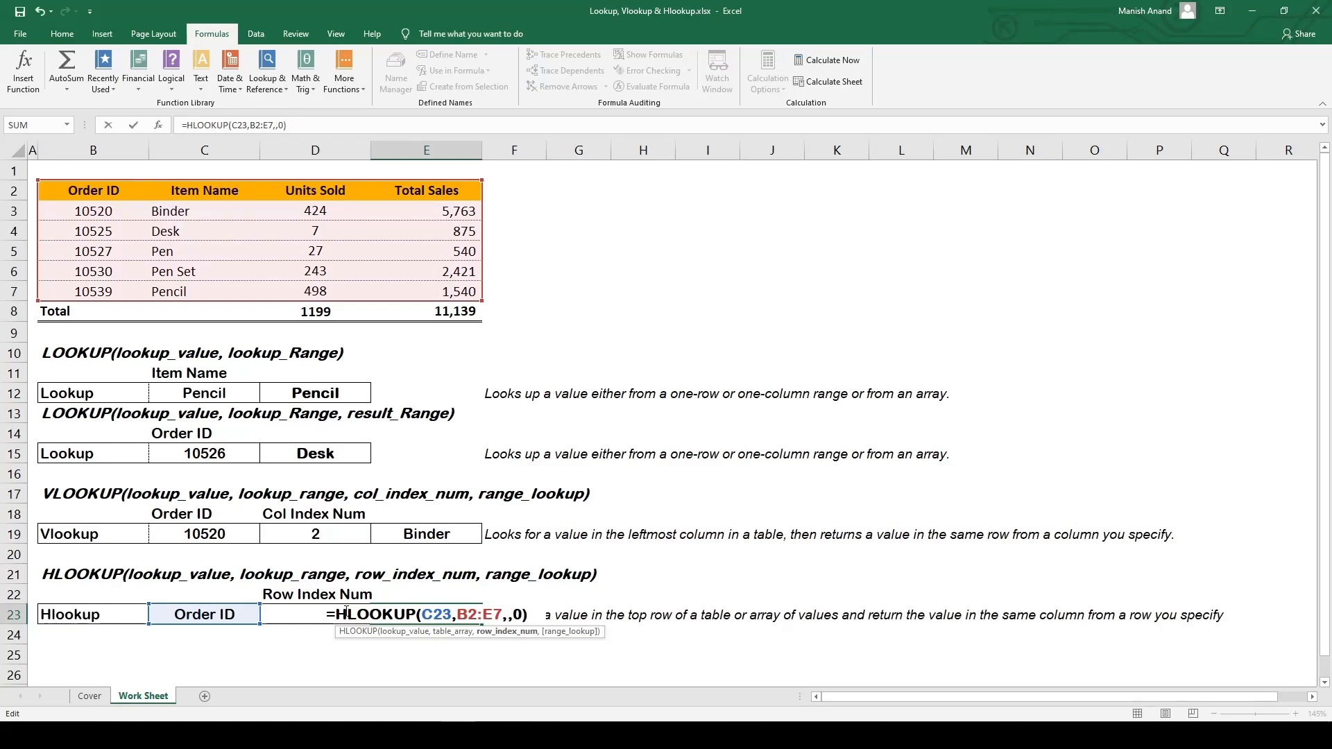
click(345, 612)
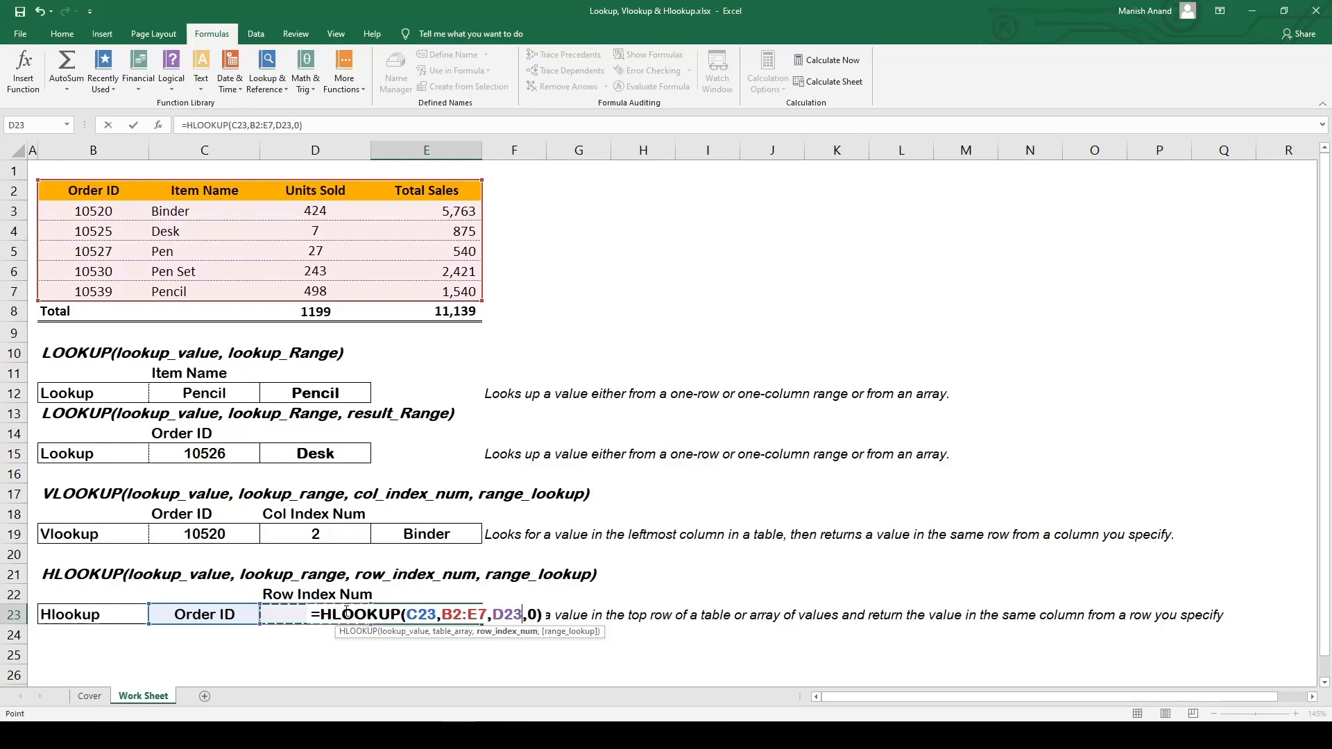
key(Return)
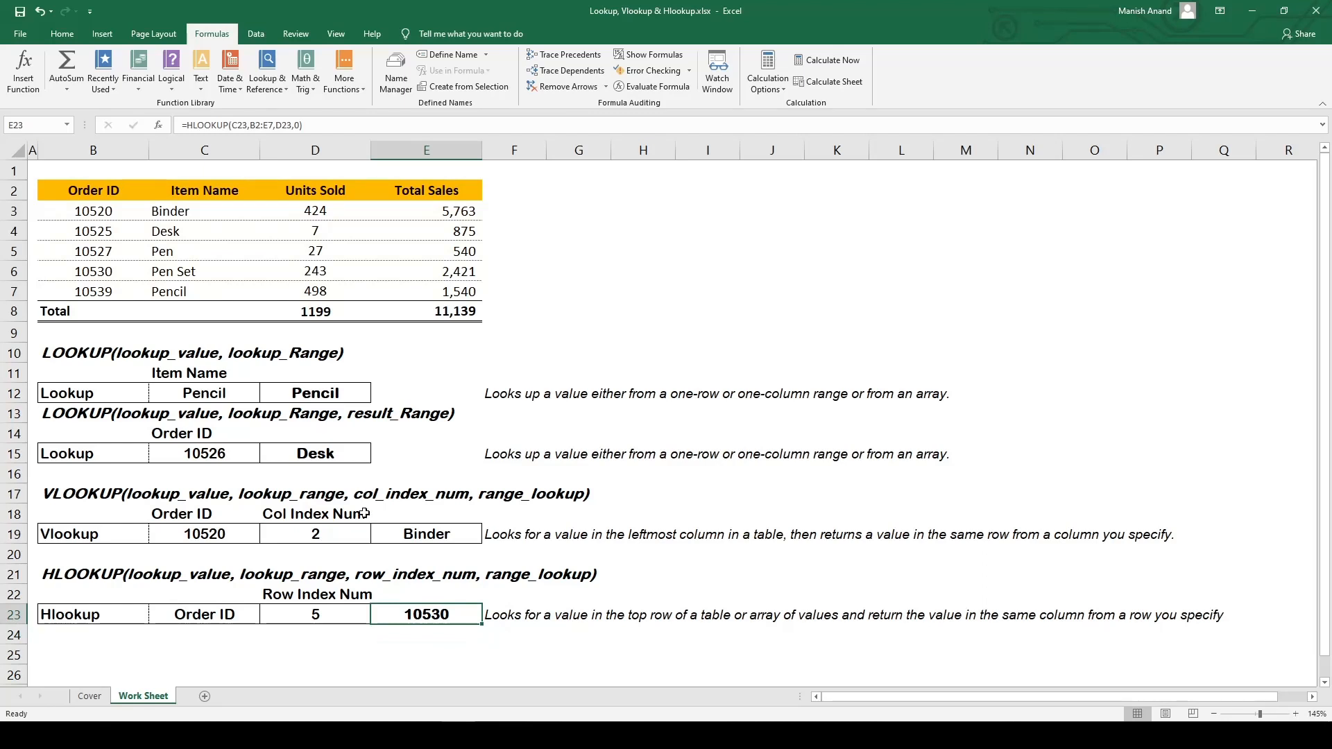
- Compare the HLOOKUP result in E23 and the row index in D23 with the Order ID cells B2:B6
click(346, 608)
click(438, 615)
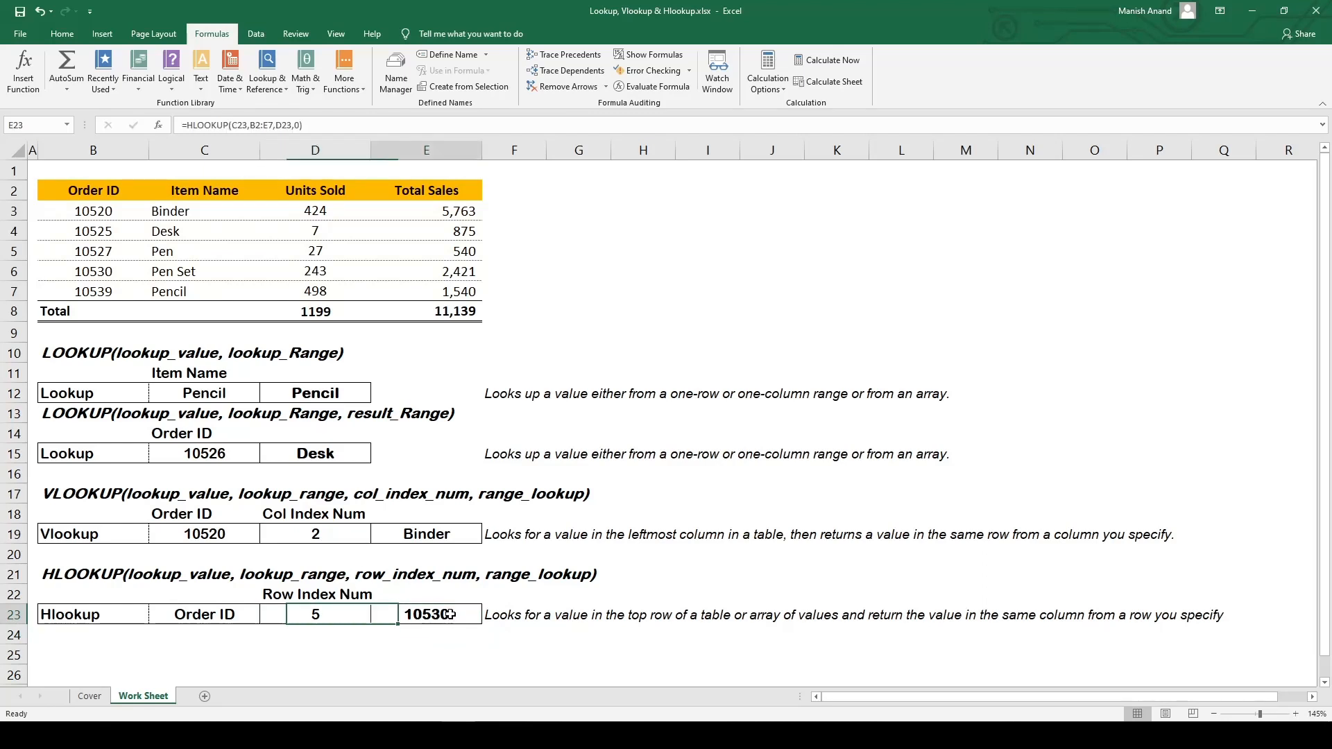
click(332, 610)
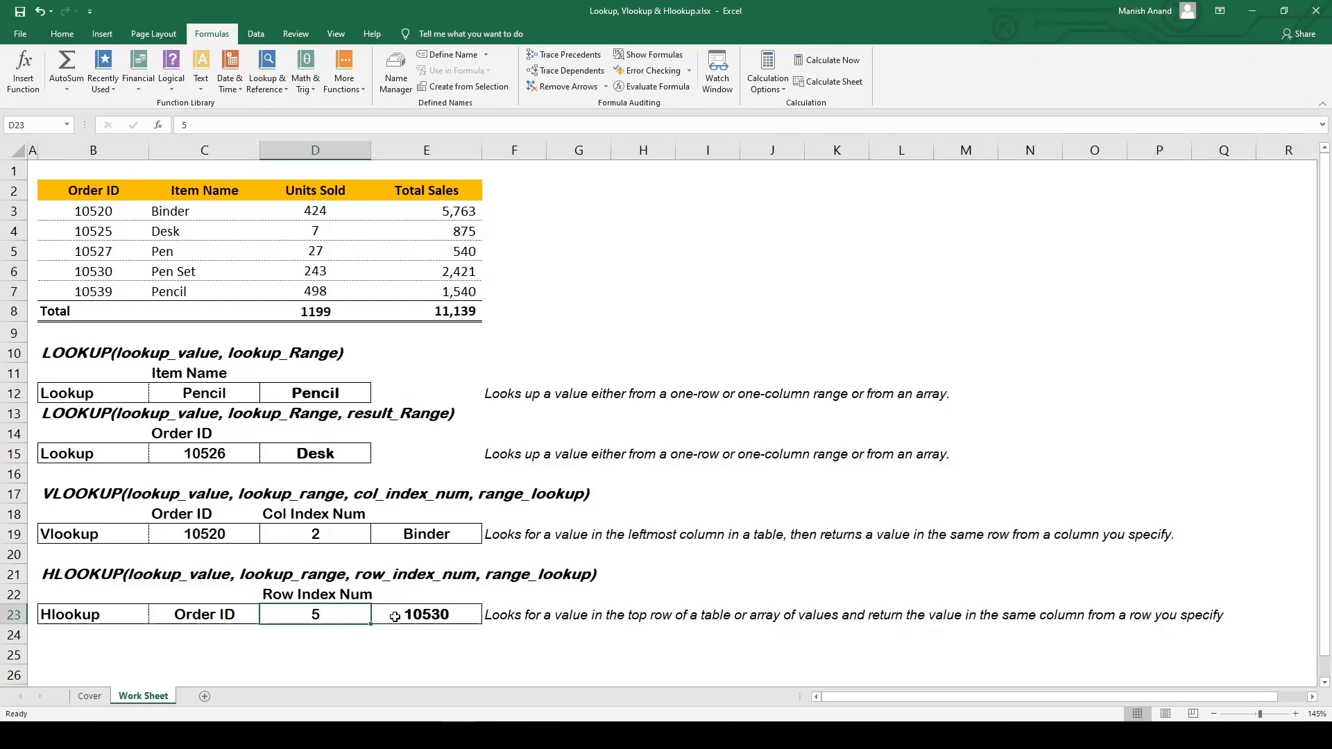
drag(99, 193, 100, 267)
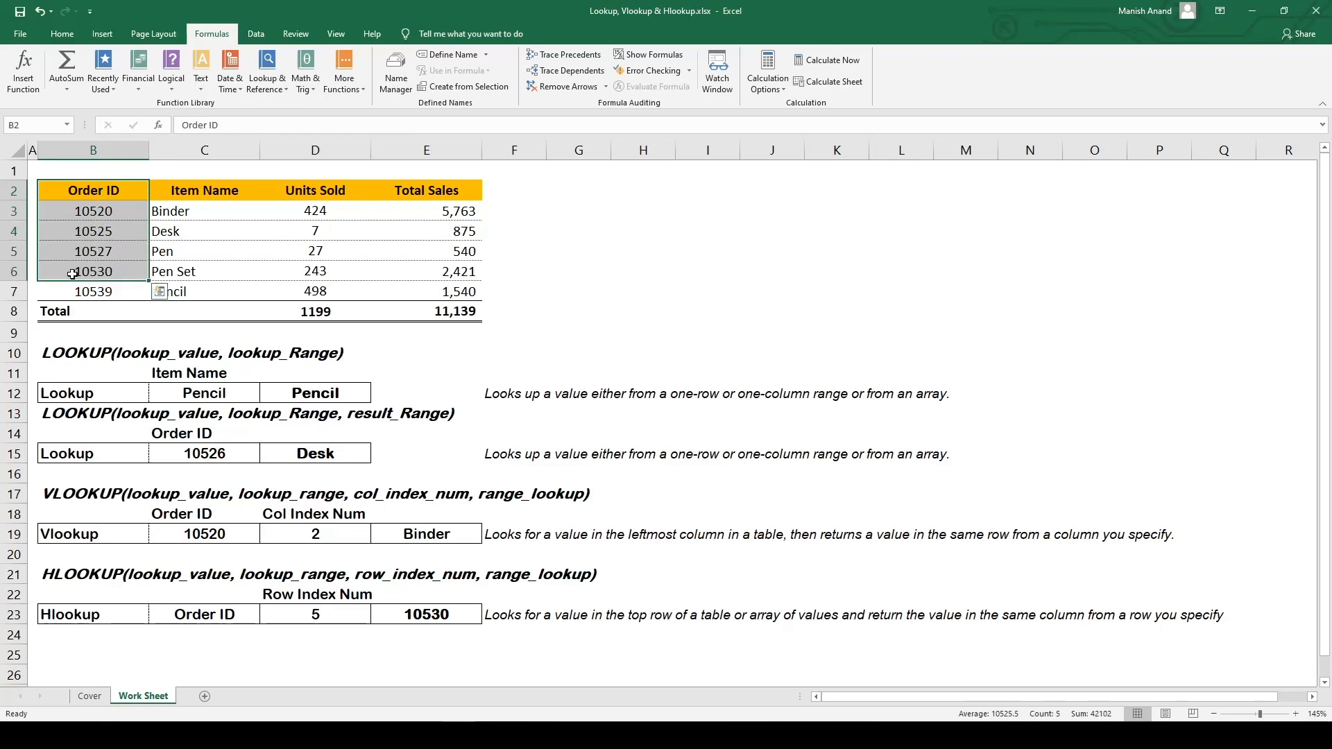
- Set the HLOOKUP lookup value in C23 to Item Name and check the E23 result against cells C2:C6
click(215, 617)
key(alt+Down)
key(Down)
key(Down)
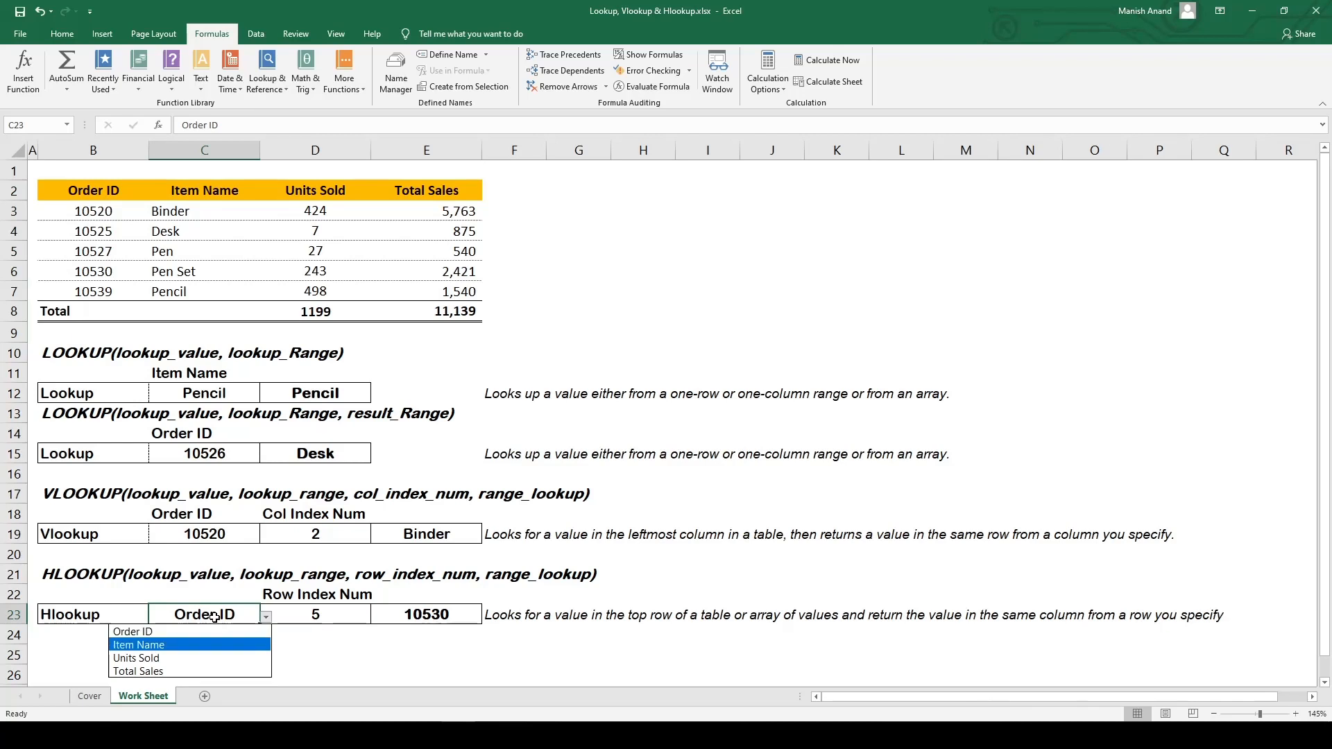
key(Up)
key(Return)
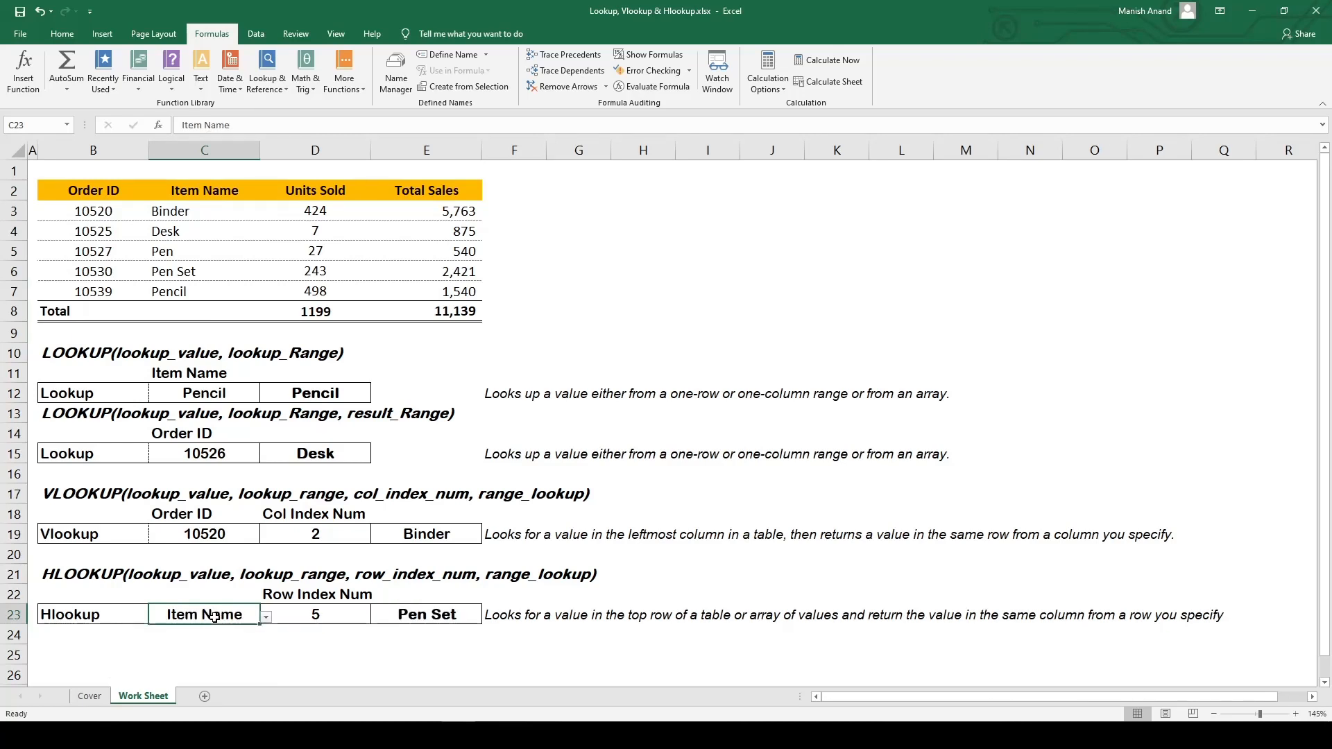
click(432, 617)
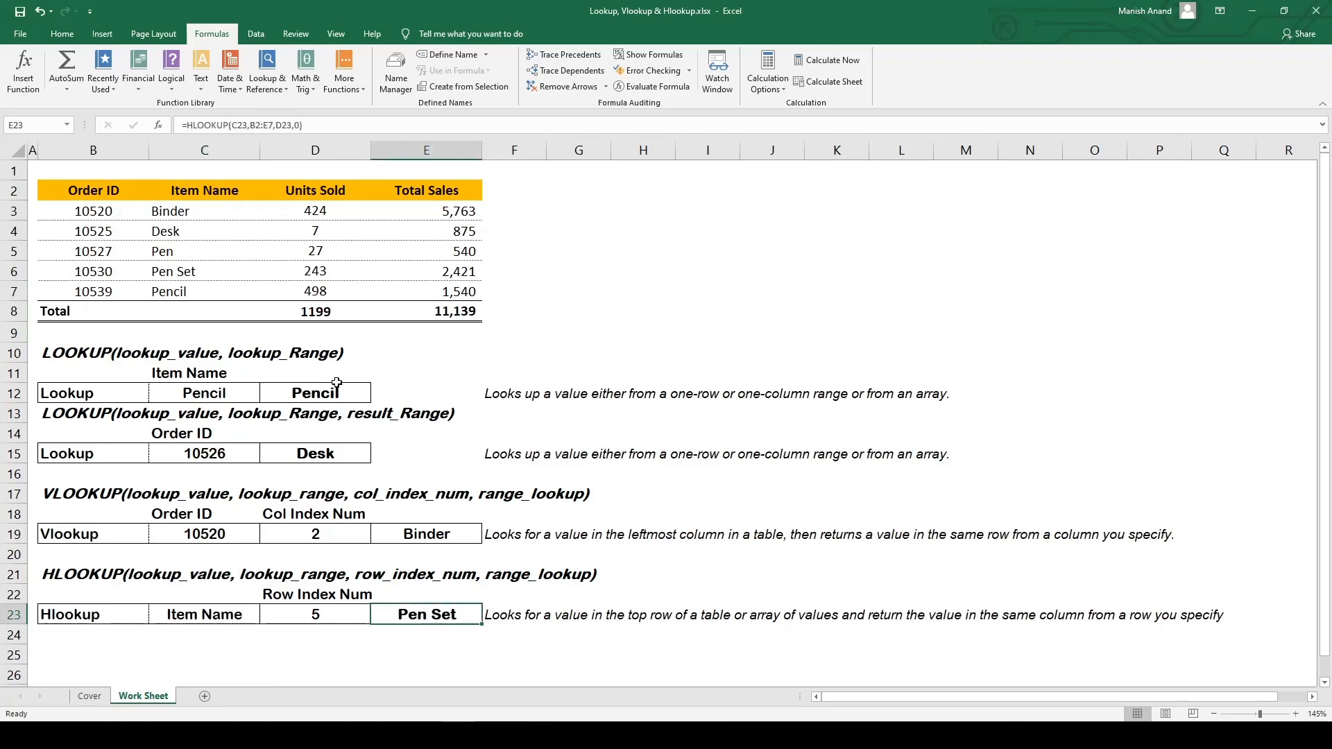
drag(224, 199, 198, 271)
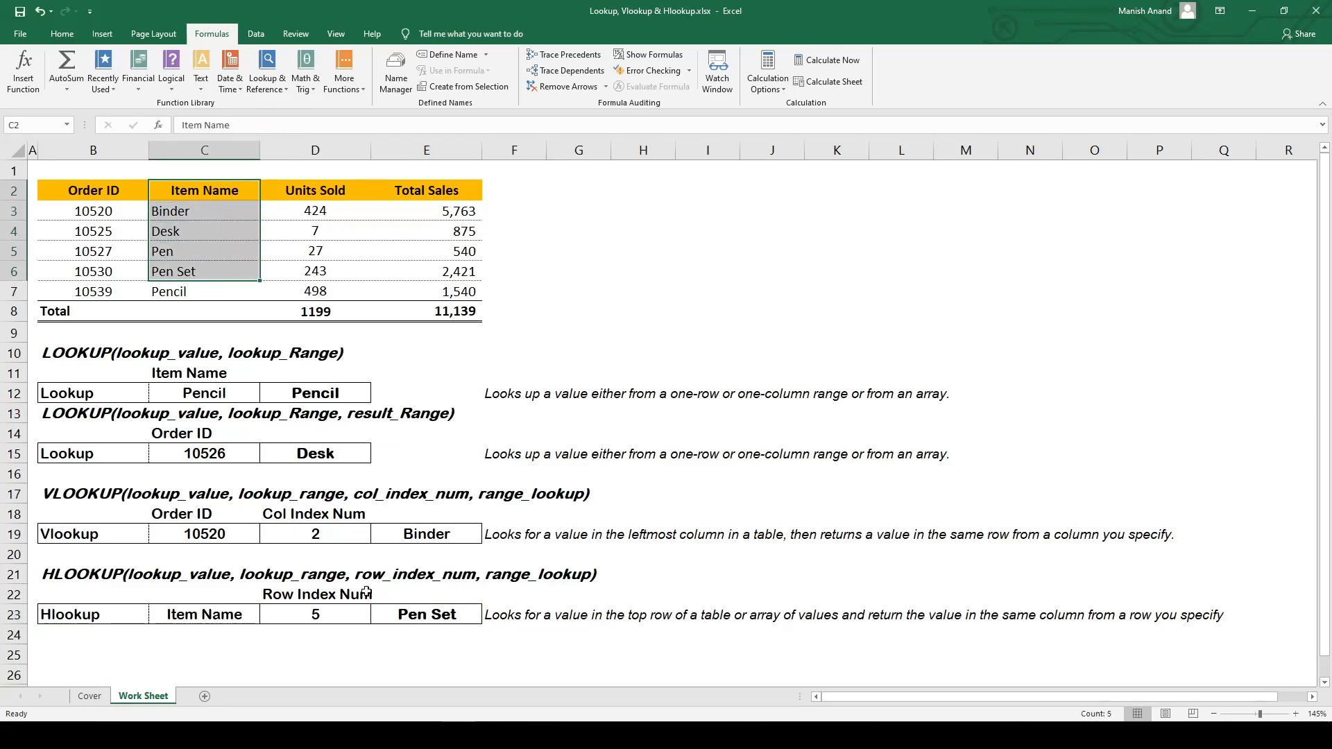